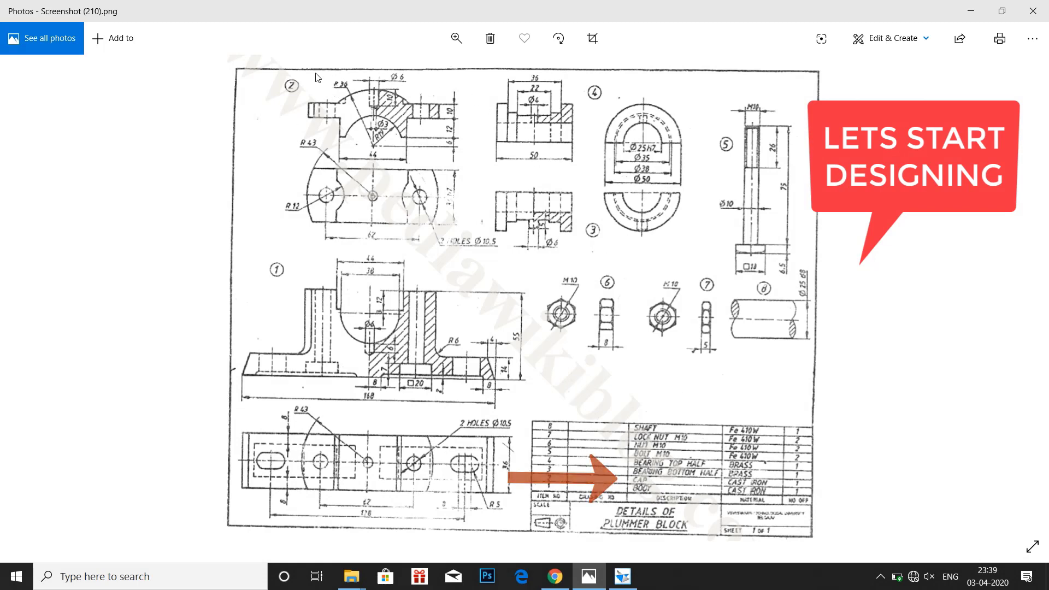
Step: Enlarge the cap views (item 2) in the plummer block drawing to read their dimensions
{"action": "left_click", "coordinate": [456, 39]}
{"action": "left_click_drag", "start_coordinate": [394, 74], "coordinate": [443, 75]}
{"action": "mouse_move", "coordinate": [302, 188]}
{"action": "left_mouse_down"}
{"action": "mouse_move", "coordinate": [304, 168]}
{"action": "mouse_move", "coordinate": [368, 447]}
{"action": "mouse_move", "coordinate": [444, 533]}
{"action": "mouse_move", "coordinate": [483, 558]}
{"action": "mouse_move", "coordinate": [530, 552]}
{"action": "left_mouse_up"}
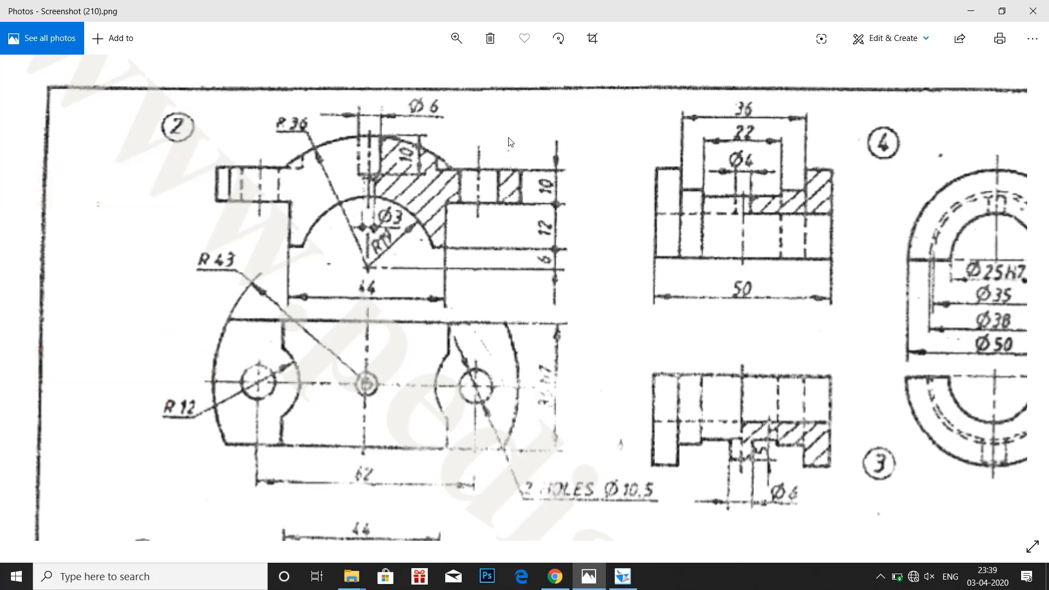
Step: Switch to Solid Edge and start a sketch on the Front (xz) plane, checking the cap drawing for reference
{"action": "mouse_move", "coordinate": [609, 585]}
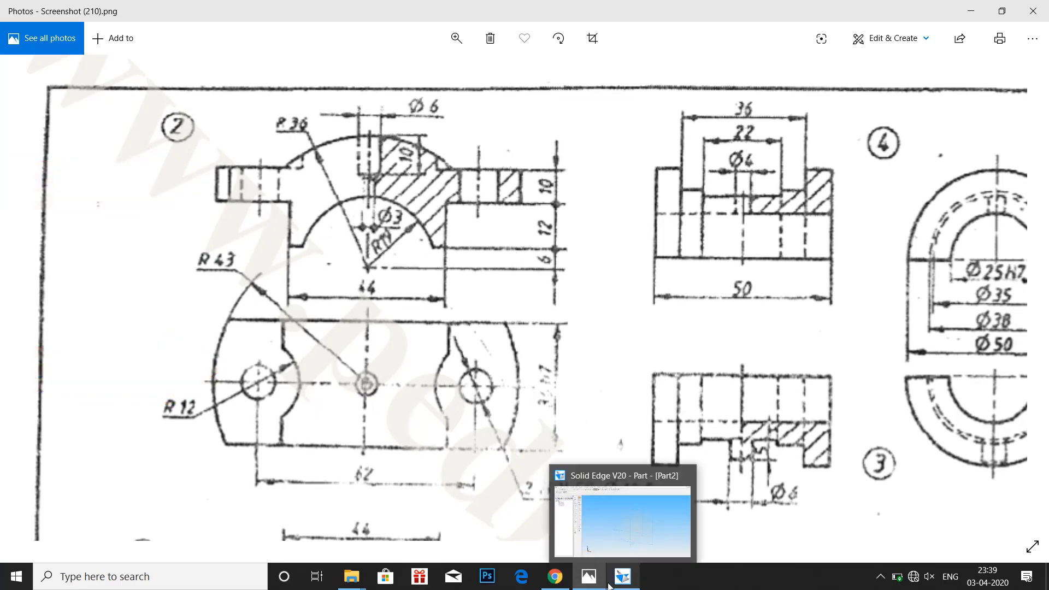
{"action": "left_click", "coordinate": [617, 579]}
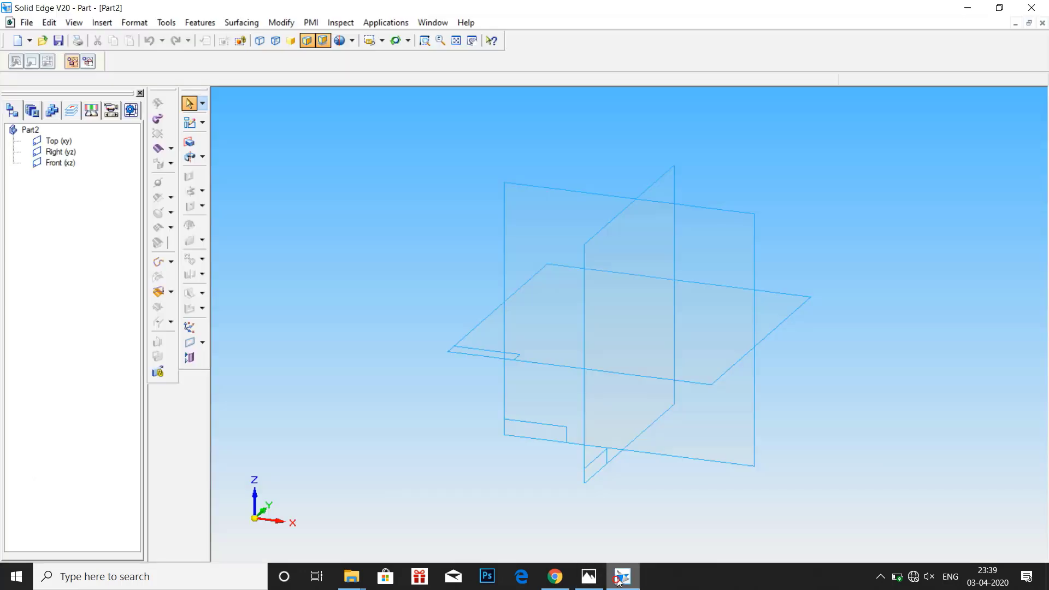
{"action": "left_click", "coordinate": [189, 123]}
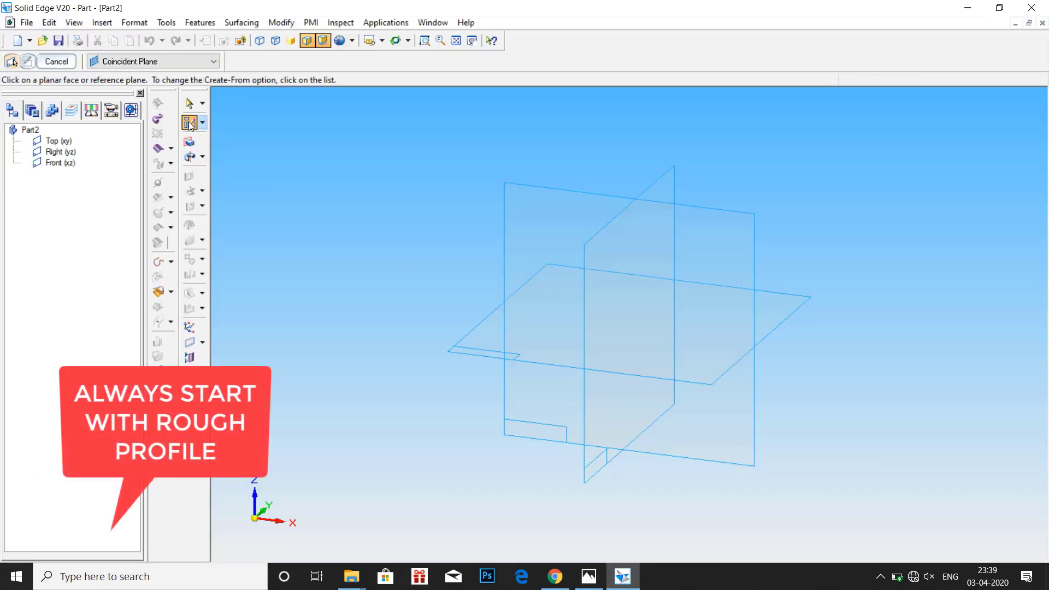
{"action": "left_click", "coordinate": [593, 581]}
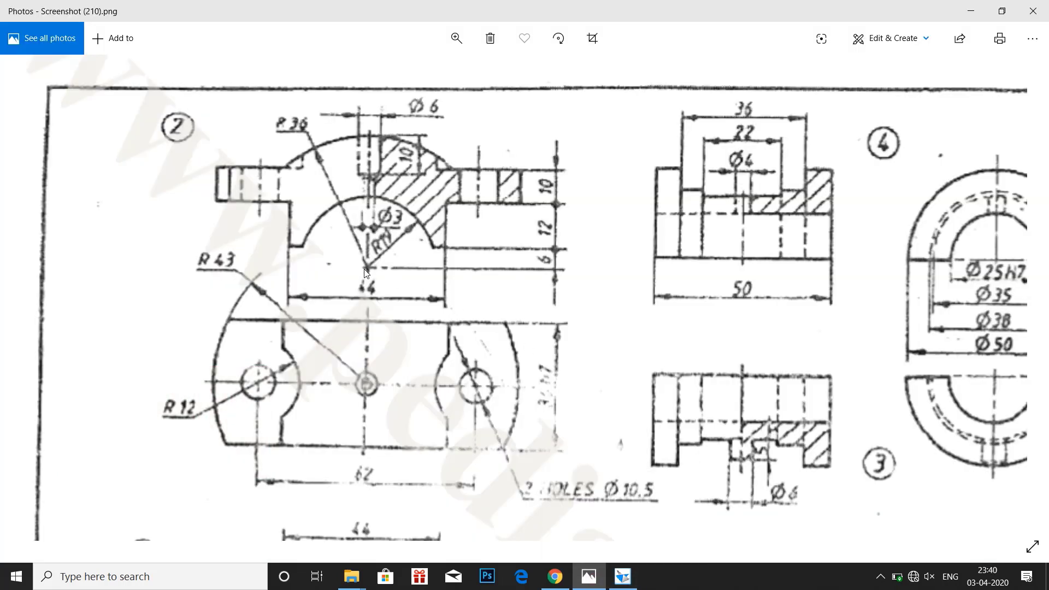
{"action": "left_click", "coordinate": [620, 578]}
{"action": "left_click", "coordinate": [526, 247]}
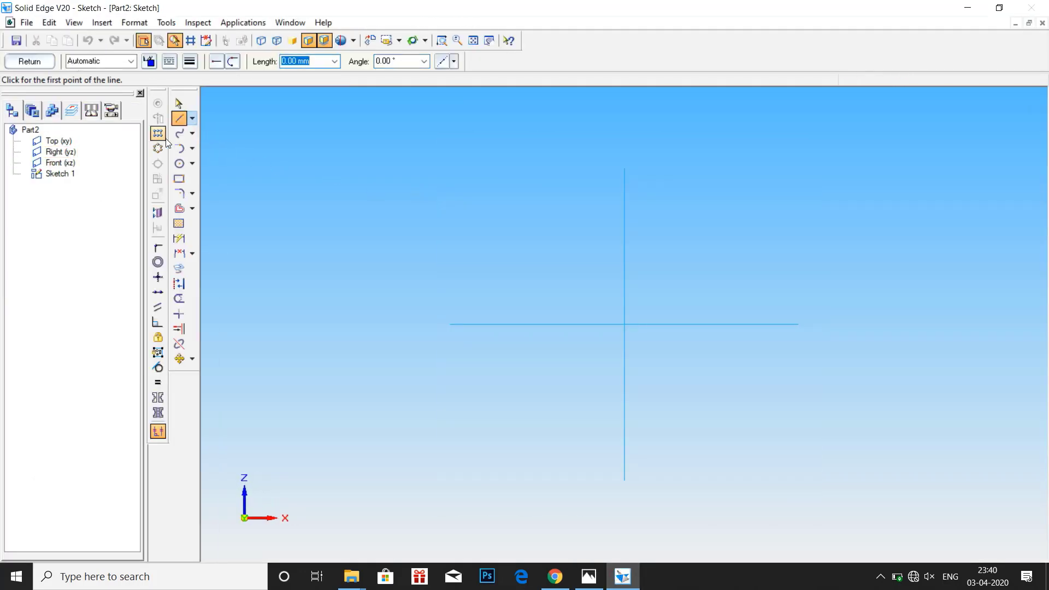
Step: Draw two concentric circles centred on the origin, about 70 mm and about 140 mm in diameter
{"action": "left_click", "coordinate": [179, 163]}
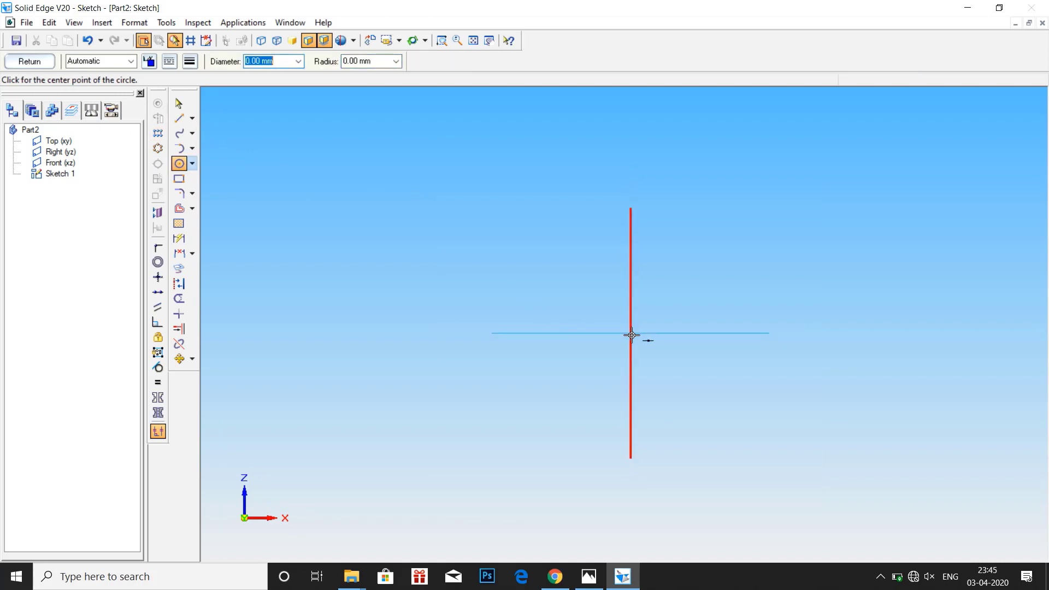
{"action": "left_click", "coordinate": [630, 331]}
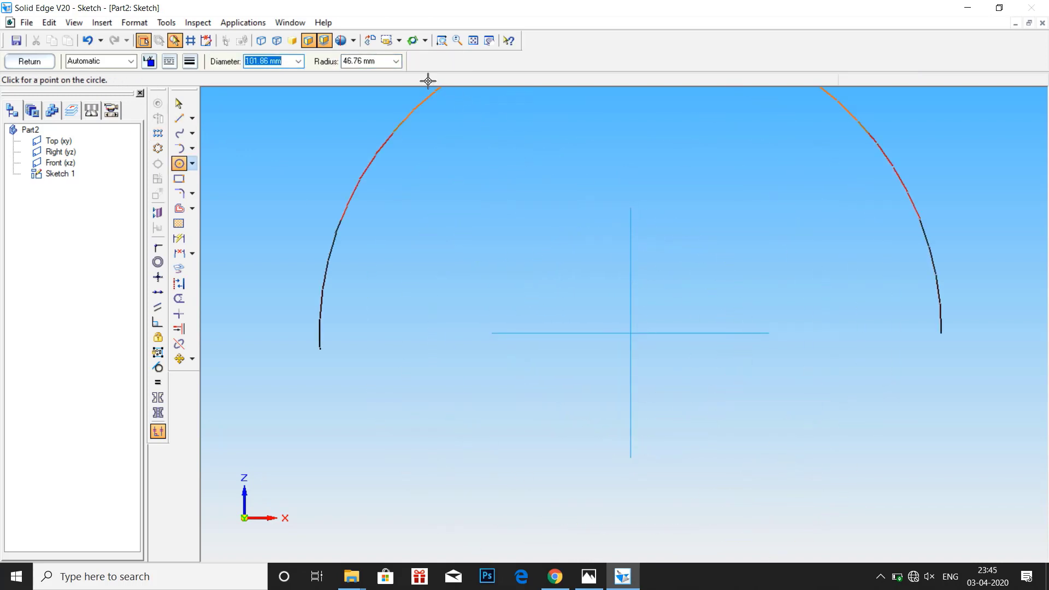
{"action": "left_click", "coordinate": [382, 62]}
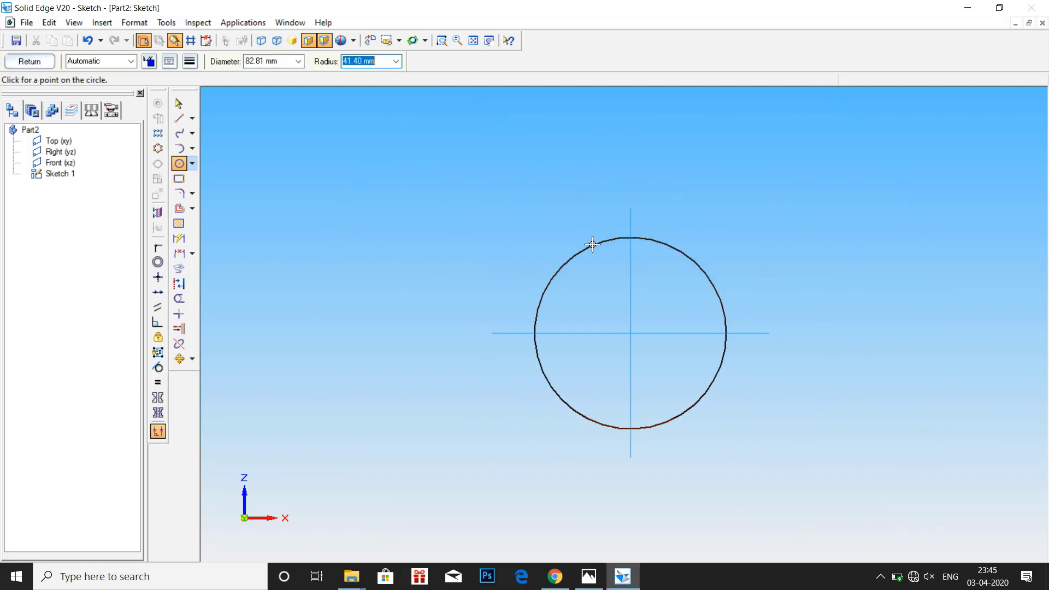
{"action": "left_click", "coordinate": [597, 252]}
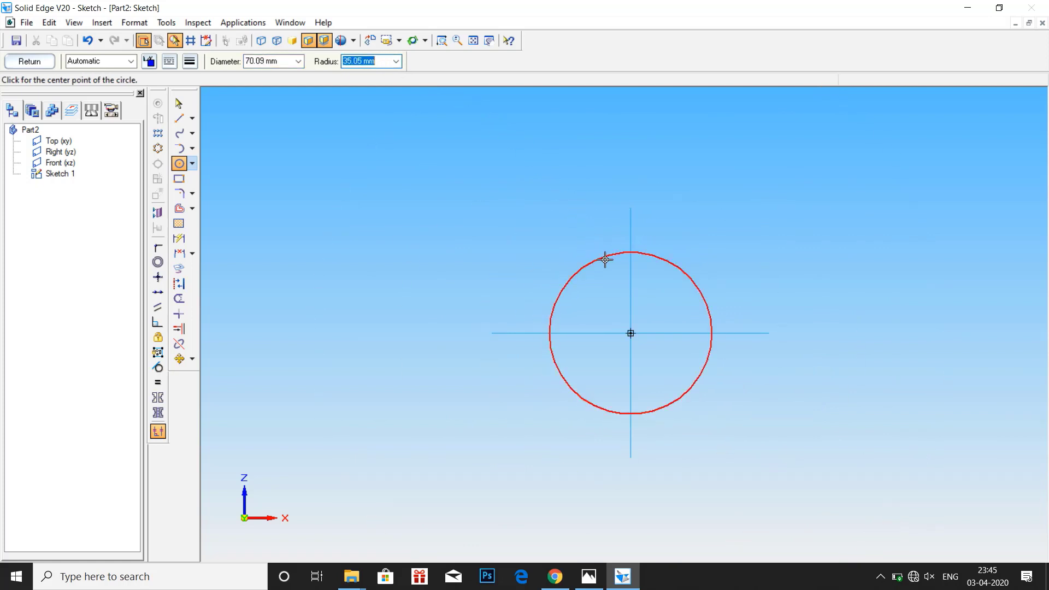
{"action": "left_click", "coordinate": [630, 333]}
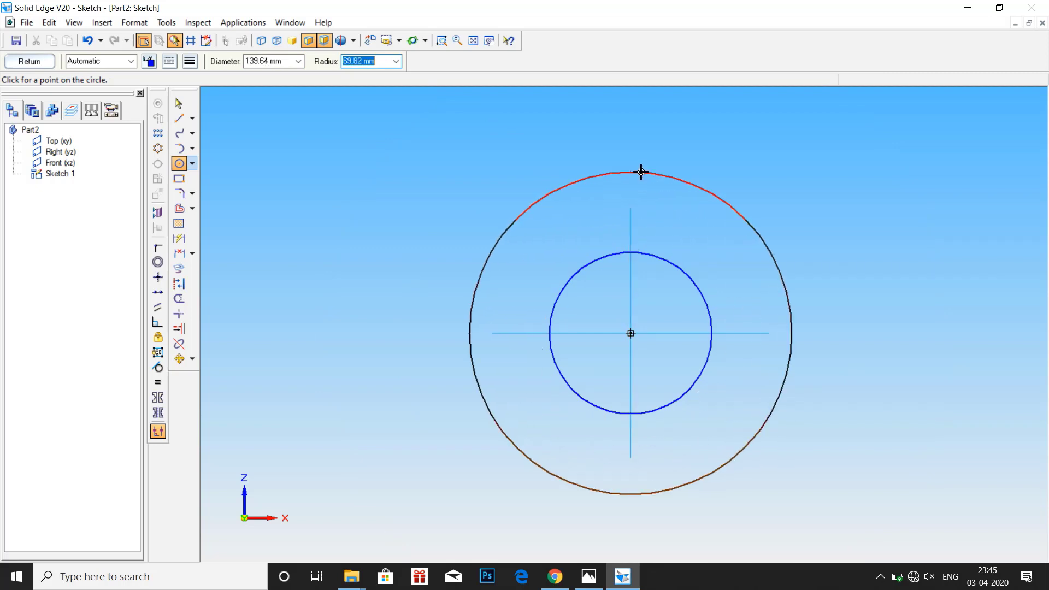
{"action": "left_click", "coordinate": [641, 172]}
Step: Dimension the inner circle's diameter and set it to 36 mm
{"action": "left_click", "coordinate": [178, 239]}
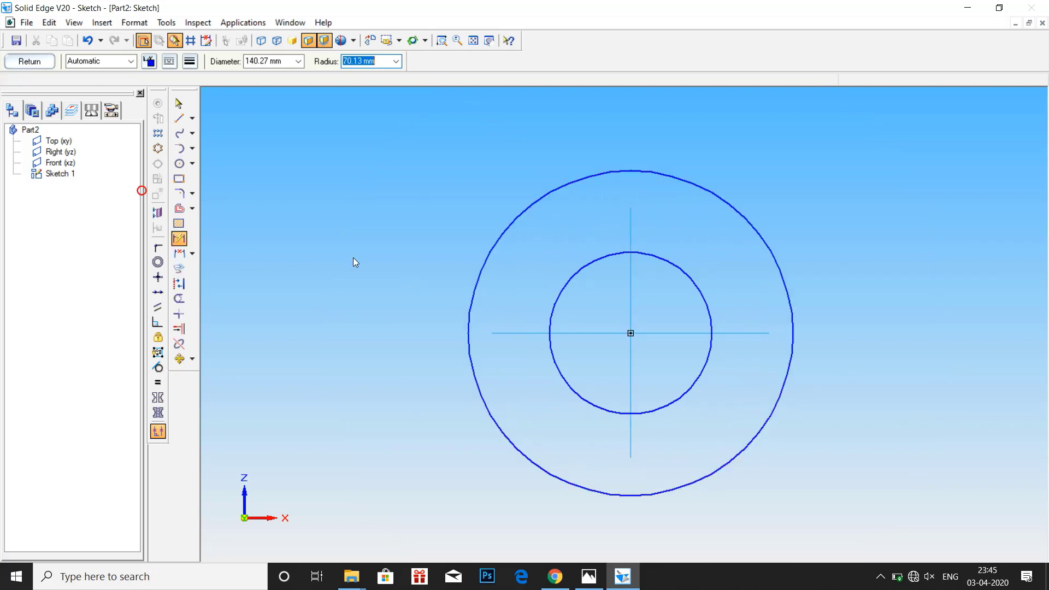
{"action": "left_click", "coordinate": [570, 279]}
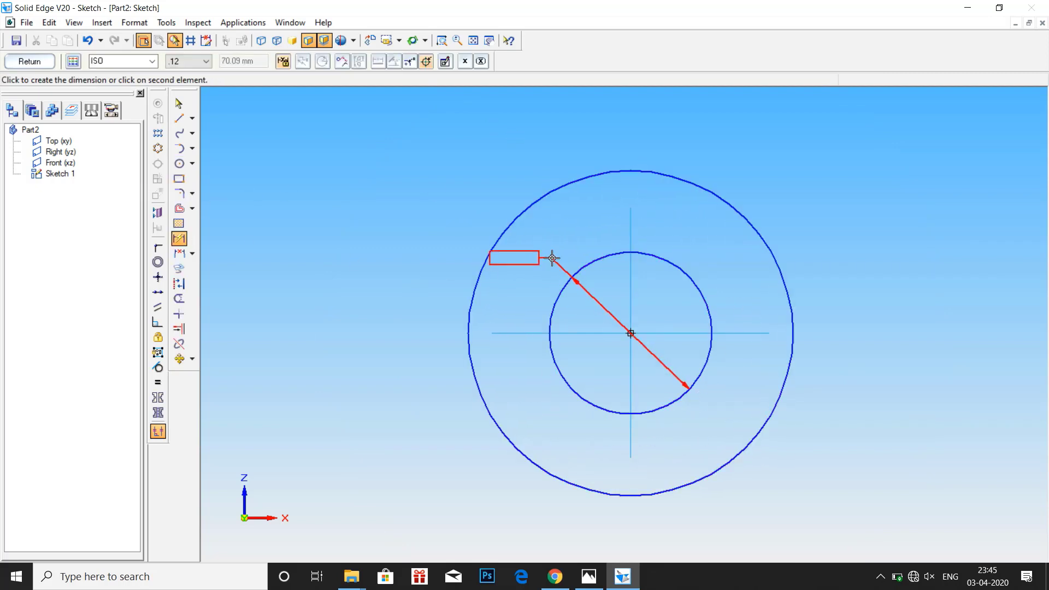
{"action": "left_click", "coordinate": [552, 258]}
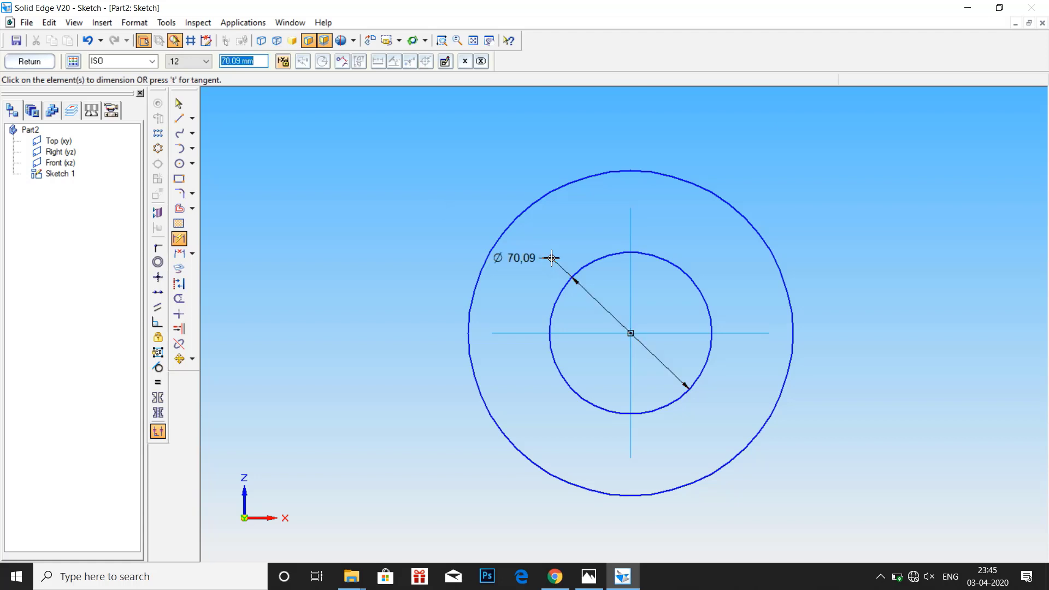
{"action": "type", "text": "36"}
{"action": "key", "text": "Return"}
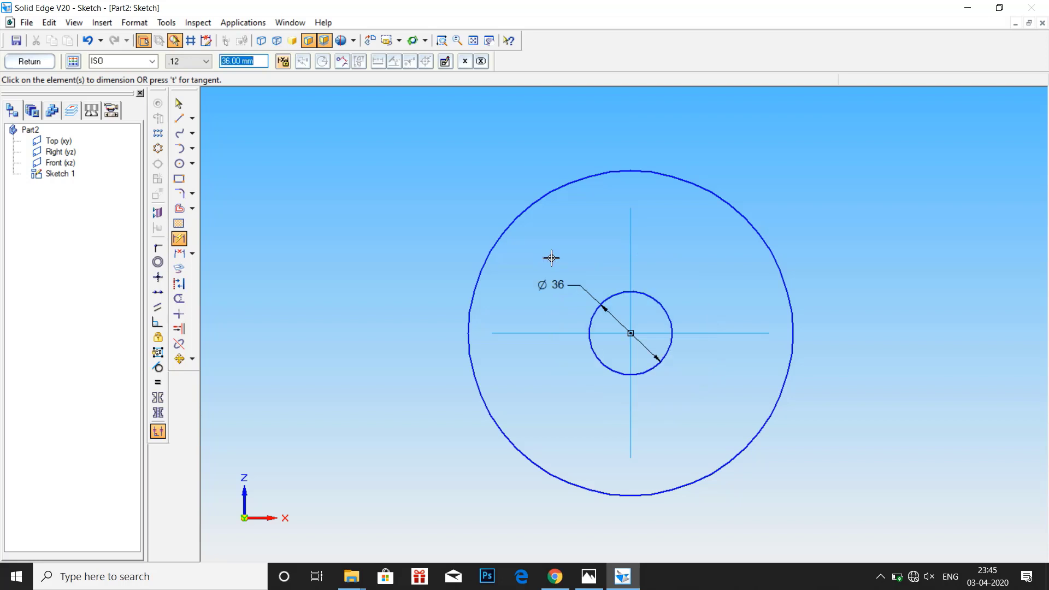
Step: Dimension the outer circle's diameter and set it to 36*2 (72 mm)
{"action": "left_click", "coordinate": [519, 212]}
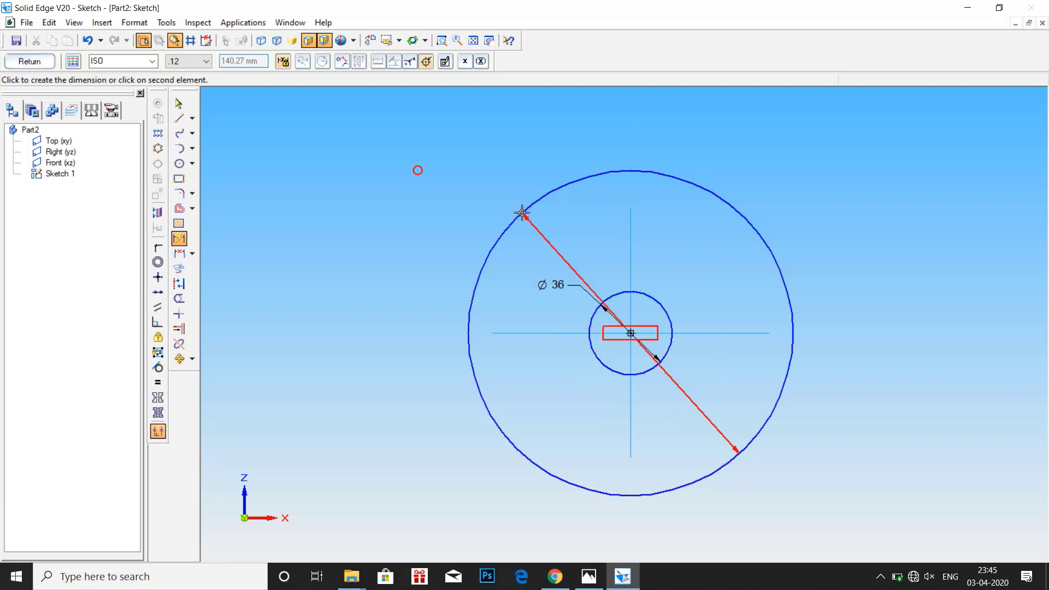
{"action": "left_click", "coordinate": [464, 224]}
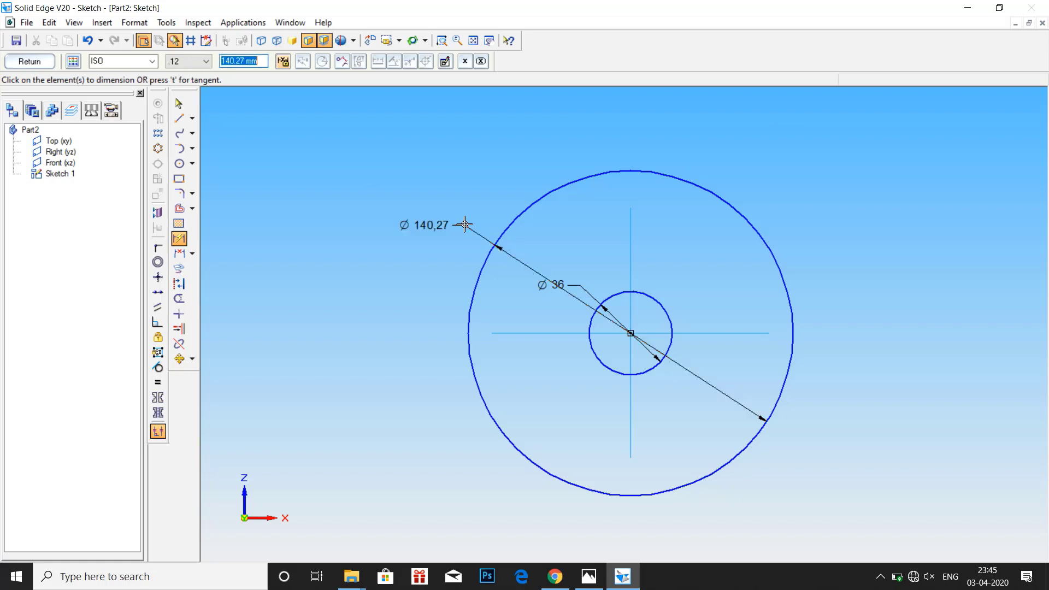
{"action": "type", "text": "36*2"}
{"action": "key", "text": "Return"}
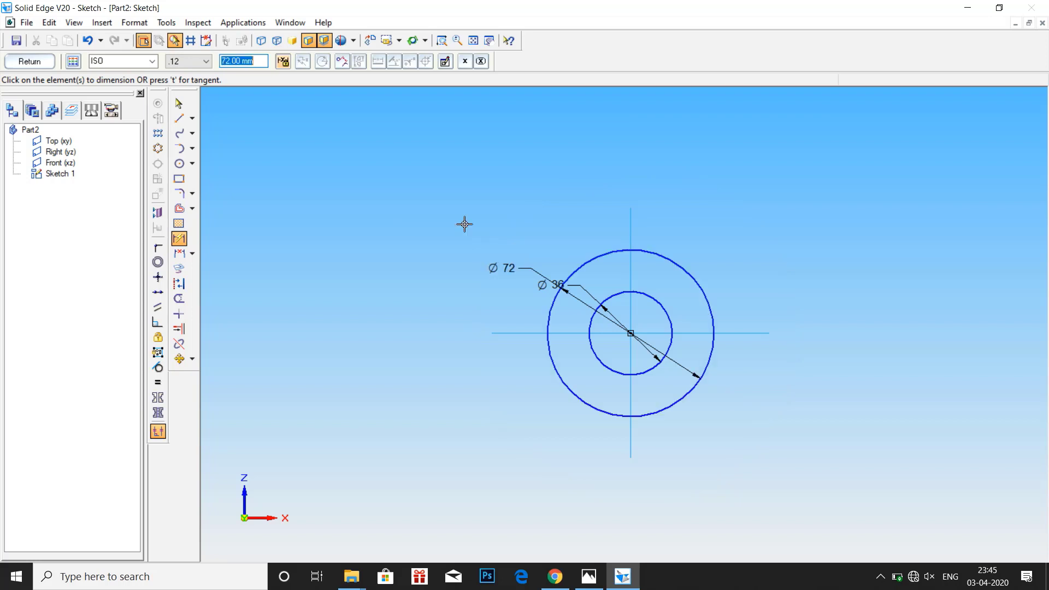
Step: After checking the cap drawing, sketch a rough stepped line profile from the inner circle out past the outer circle and back, with an about 32 mm flange underside
{"action": "left_click", "coordinate": [588, 576]}
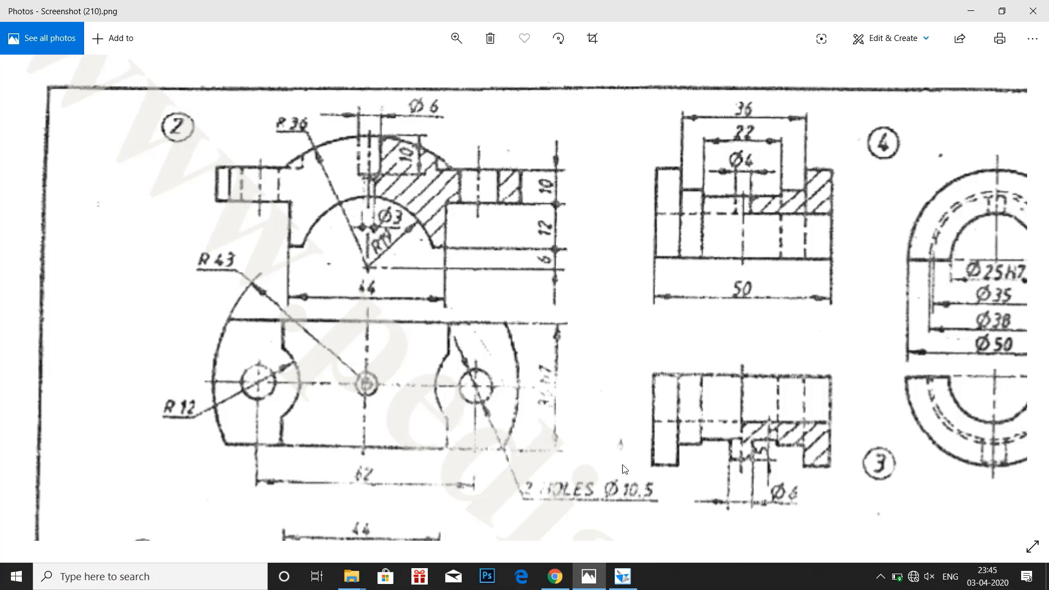
{"action": "left_click", "coordinate": [622, 577]}
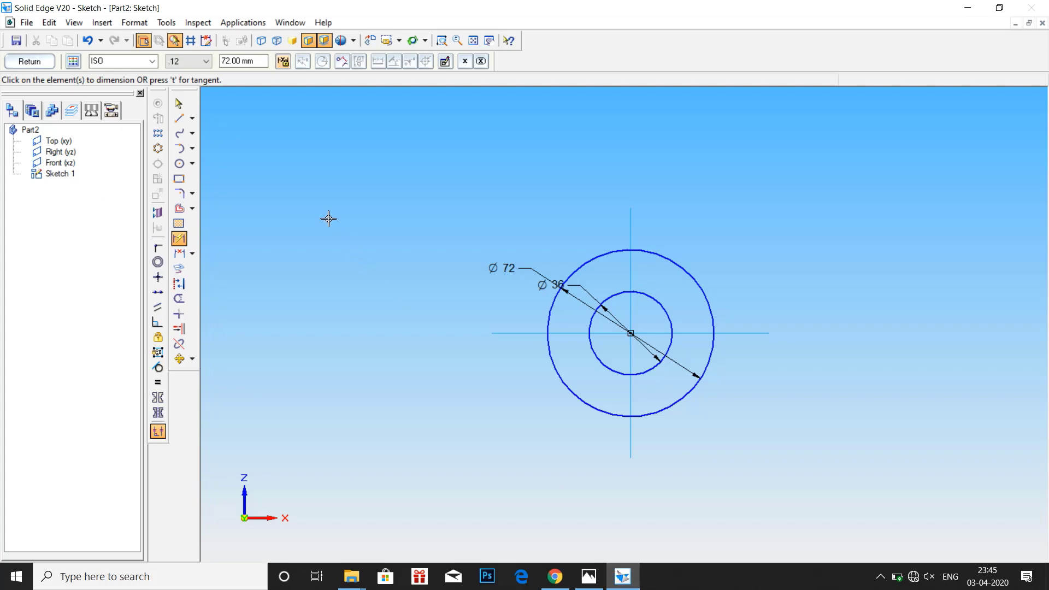
{"action": "left_click", "coordinate": [179, 118]}
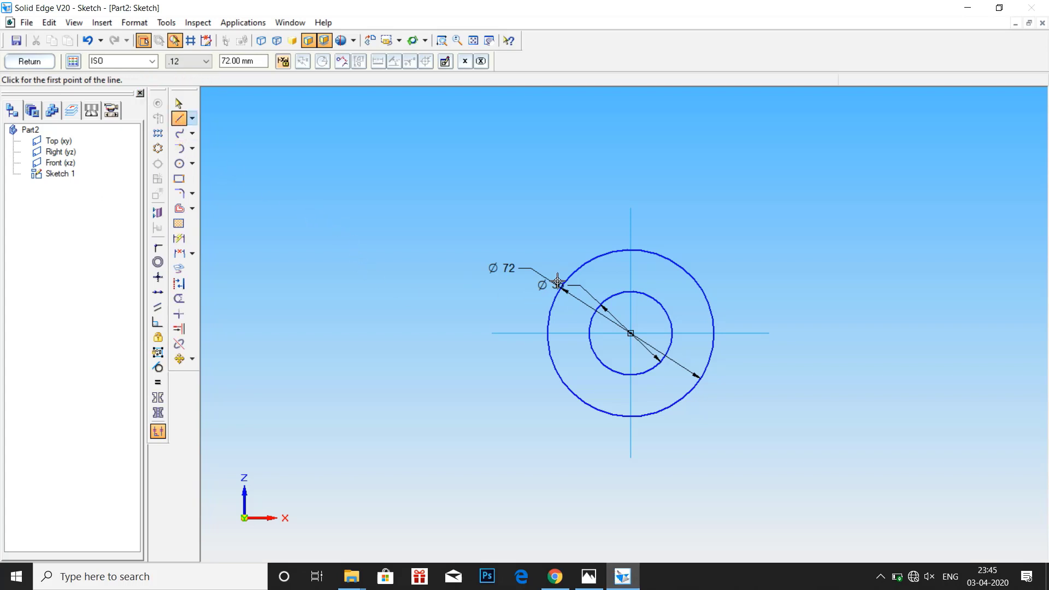
{"action": "left_click", "coordinate": [669, 320]}
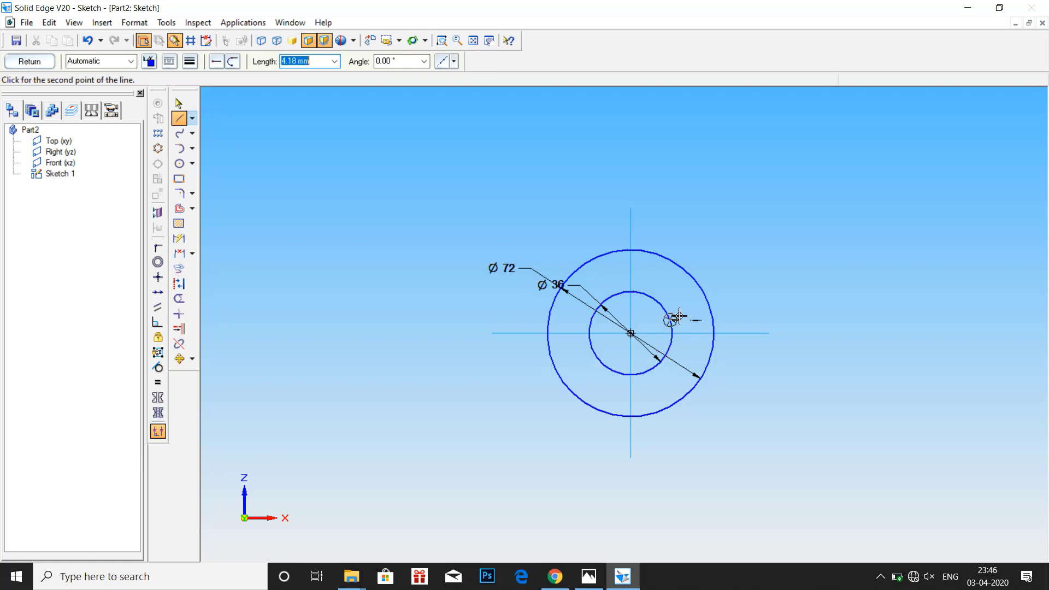
{"action": "scroll", "coordinate": [679, 316], "scroll_direction": "up", "scroll_amount": 3}
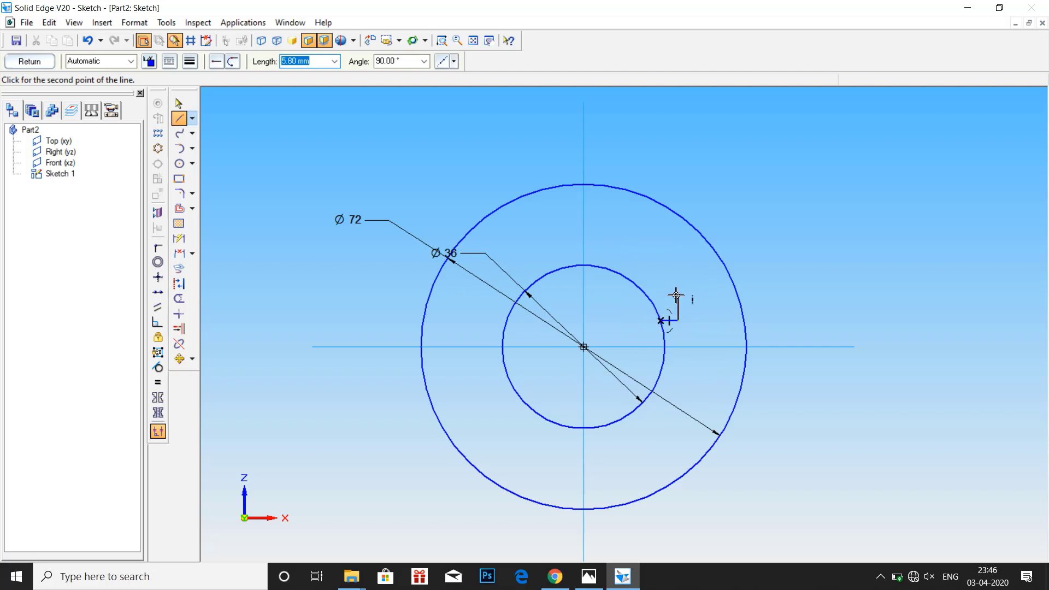
{"action": "left_click", "coordinate": [678, 295]}
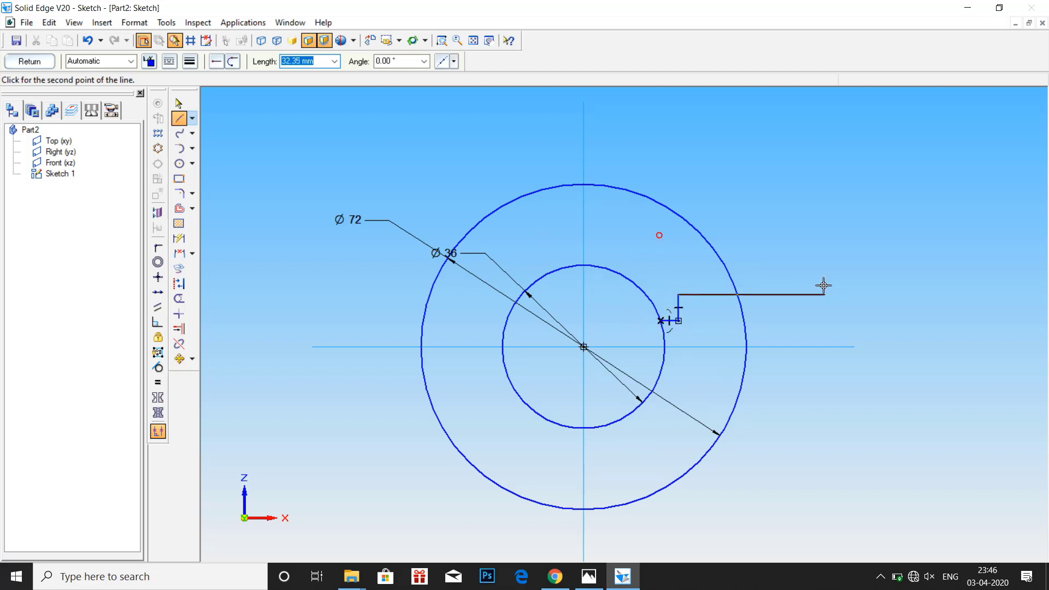
{"action": "left_click", "coordinate": [824, 230]}
{"action": "left_click", "coordinate": [694, 231]}
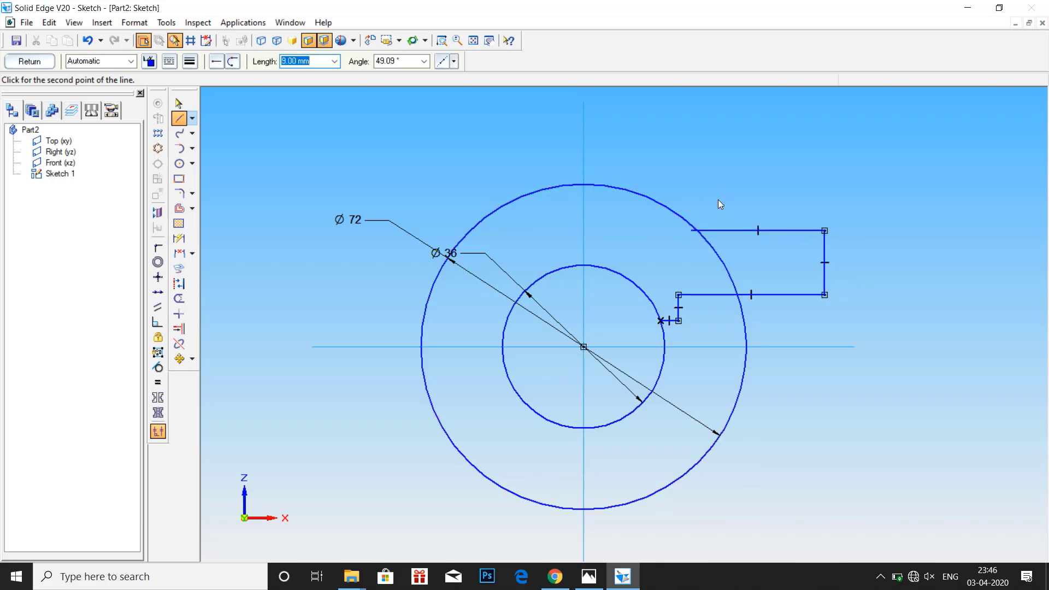
{"action": "key", "text": "Escape"}
Step: Trim the end of the upper horizontal line that overhangs inside the outer circle
{"action": "scroll", "coordinate": [705, 238], "scroll_direction": "up", "scroll_amount": 4}
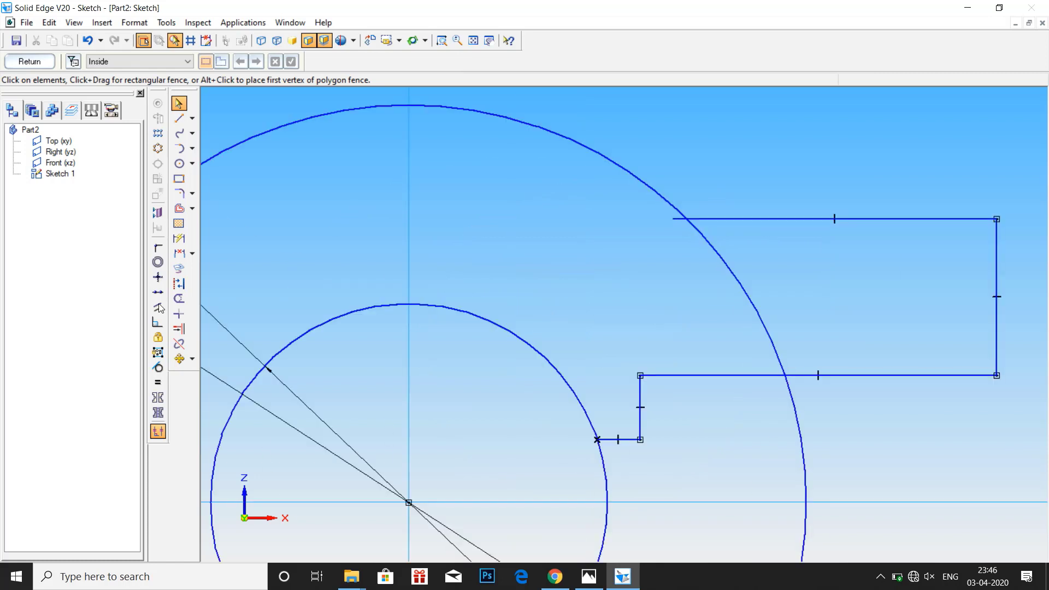
{"action": "left_click", "coordinate": [178, 298]}
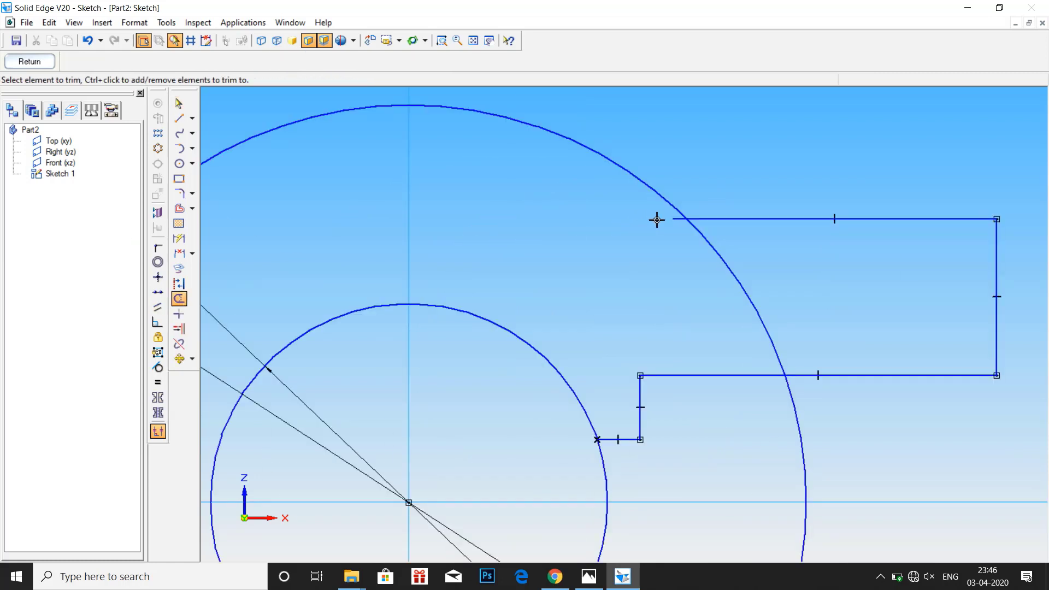
{"action": "left_click", "coordinate": [677, 219]}
{"action": "scroll", "coordinate": [474, 259], "scroll_direction": "down", "scroll_amount": 3}
{"action": "scroll", "coordinate": [500, 290], "scroll_direction": "down", "scroll_amount": 1}
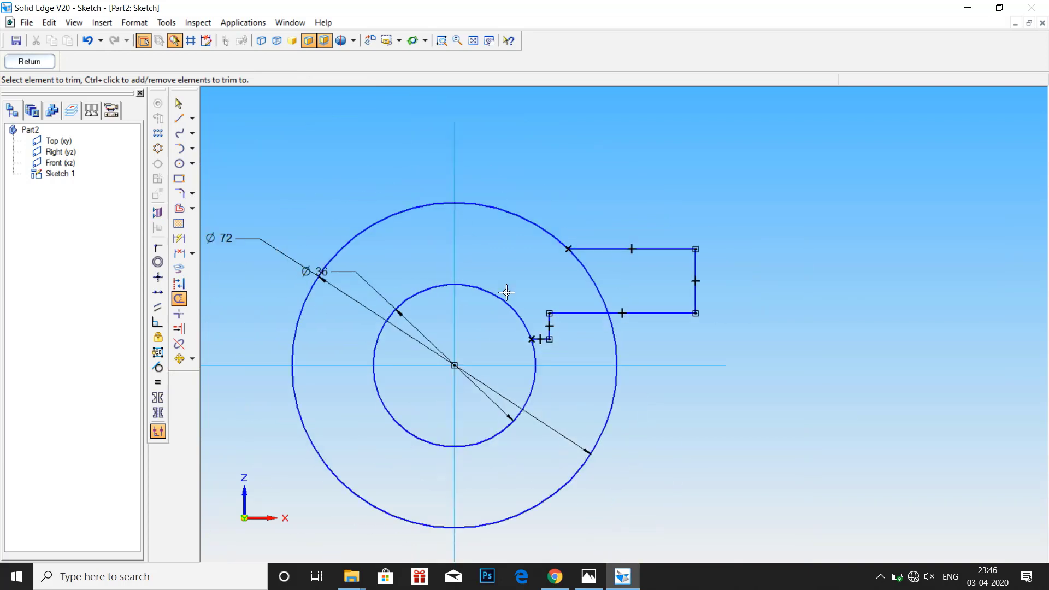
Step: Try to trim the inner circle at its uppermost point, and undo the trim
{"action": "left_click", "coordinate": [454, 286]}
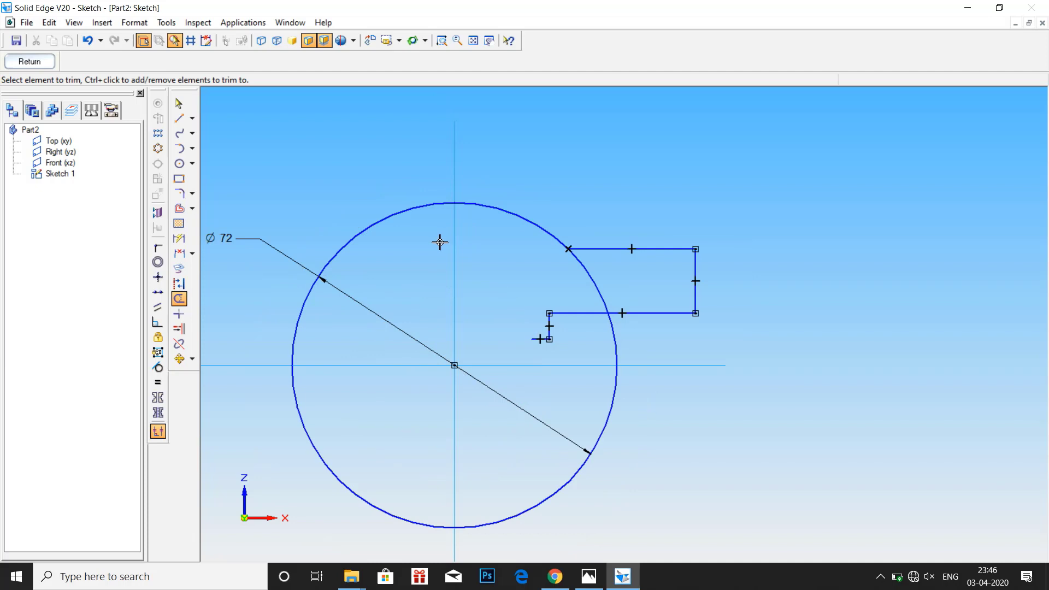
{"action": "key", "text": "Escape"}
{"action": "key", "text": "ctrl+z"}
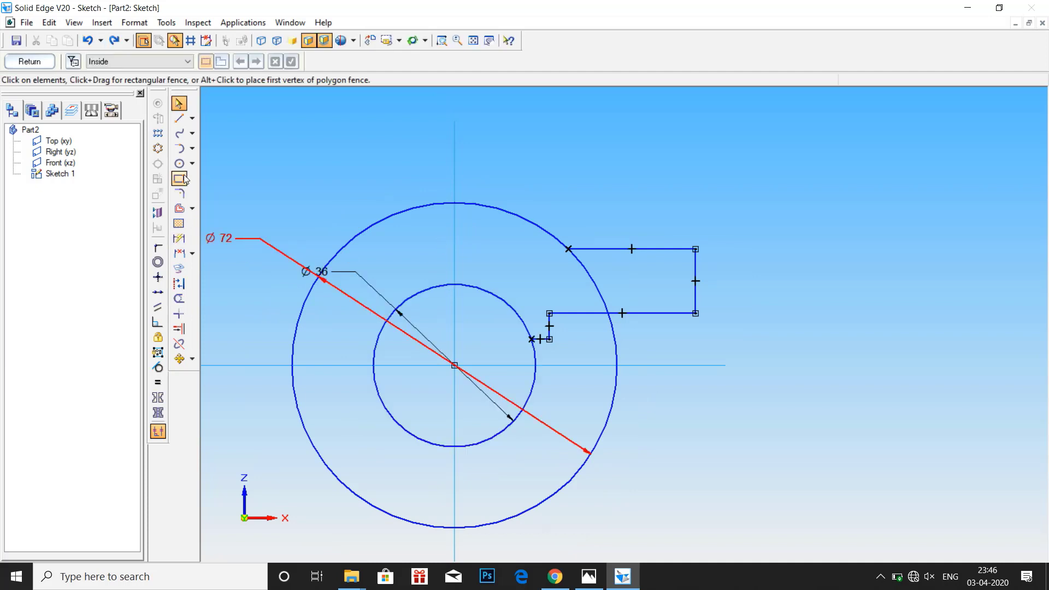
Step: Draw a vertical line on the vertical axis connecting the tops of the inner and outer circles
{"action": "left_click", "coordinate": [179, 118]}
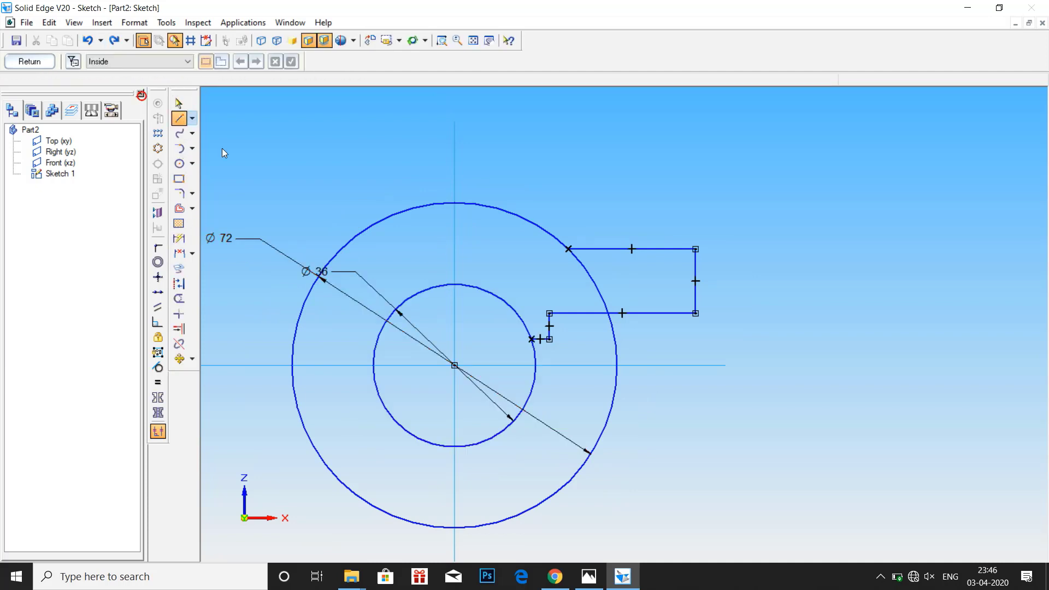
{"action": "left_click", "coordinate": [455, 285]}
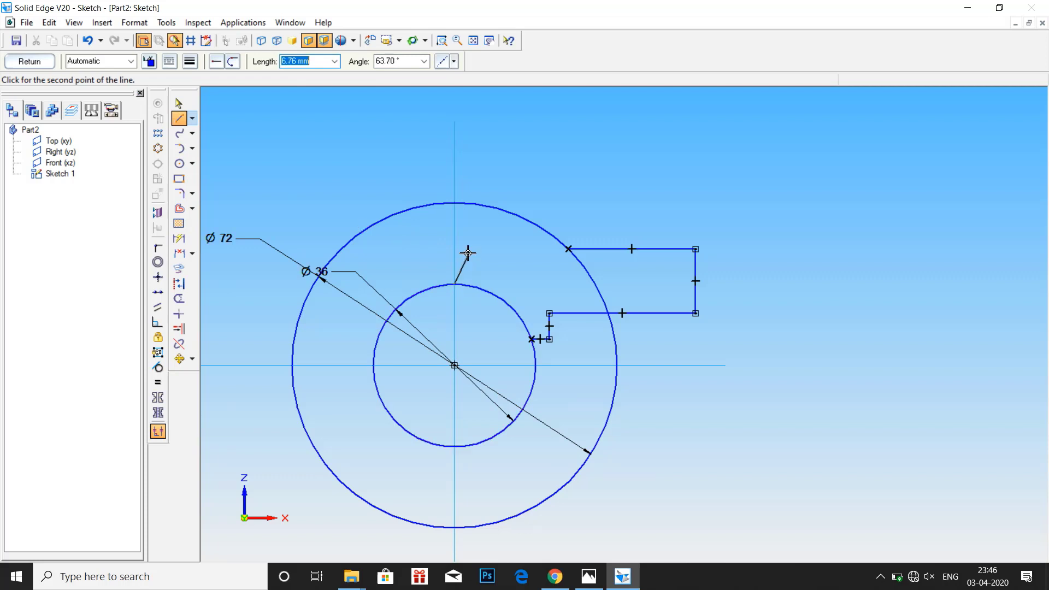
{"action": "left_click", "coordinate": [449, 202]}
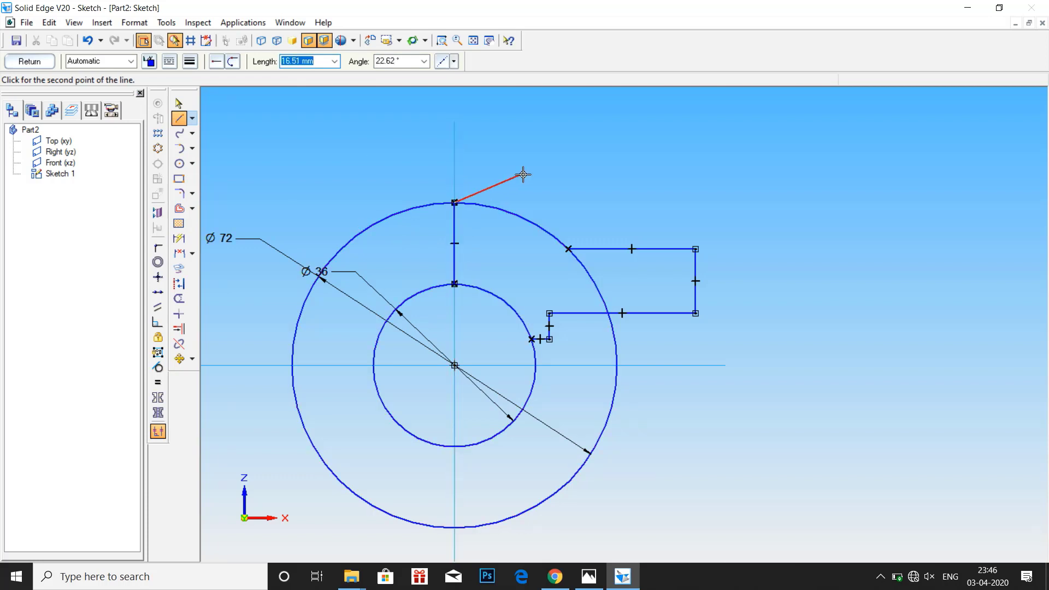
{"action": "key", "text": "Escape"}
Step: Trim both circles to the upper arcs of the half profile, removing the outer arc segment crossing the flange
{"action": "left_click", "coordinate": [178, 298]}
{"action": "mouse_move", "coordinate": [328, 231]}
{"action": "left_mouse_down"}
{"action": "mouse_move", "coordinate": [397, 296]}
{"action": "mouse_move", "coordinate": [431, 433]}
{"action": "mouse_move", "coordinate": [554, 406]}
{"action": "mouse_move", "coordinate": [596, 420]}
{"action": "mouse_move", "coordinate": [618, 451]}
{"action": "mouse_move", "coordinate": [623, 348]}
{"action": "left_mouse_up"}
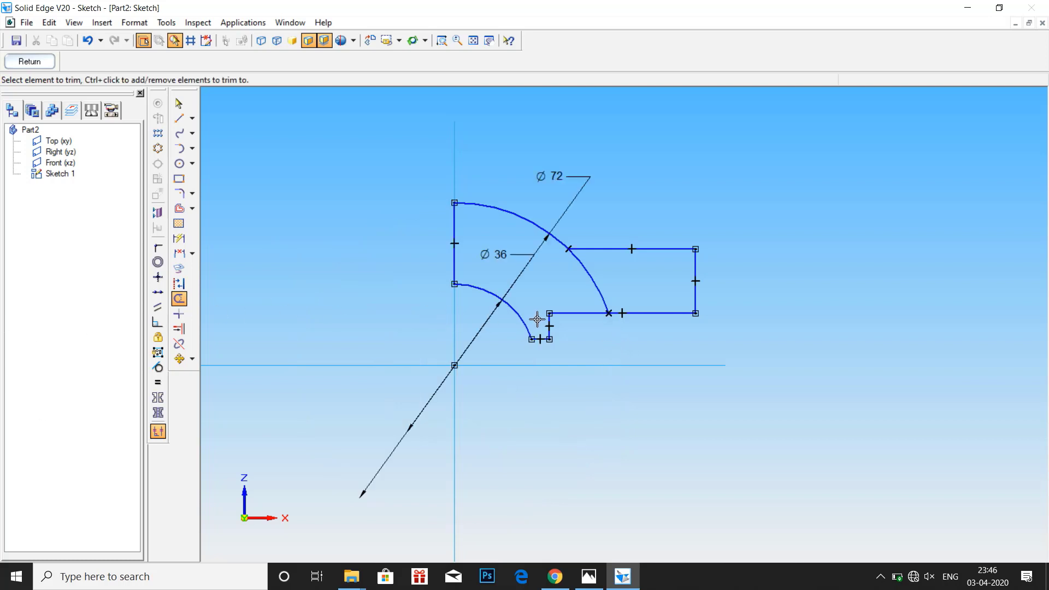
{"action": "left_click_drag", "start_coordinate": [565, 295], "coordinate": [607, 294]}
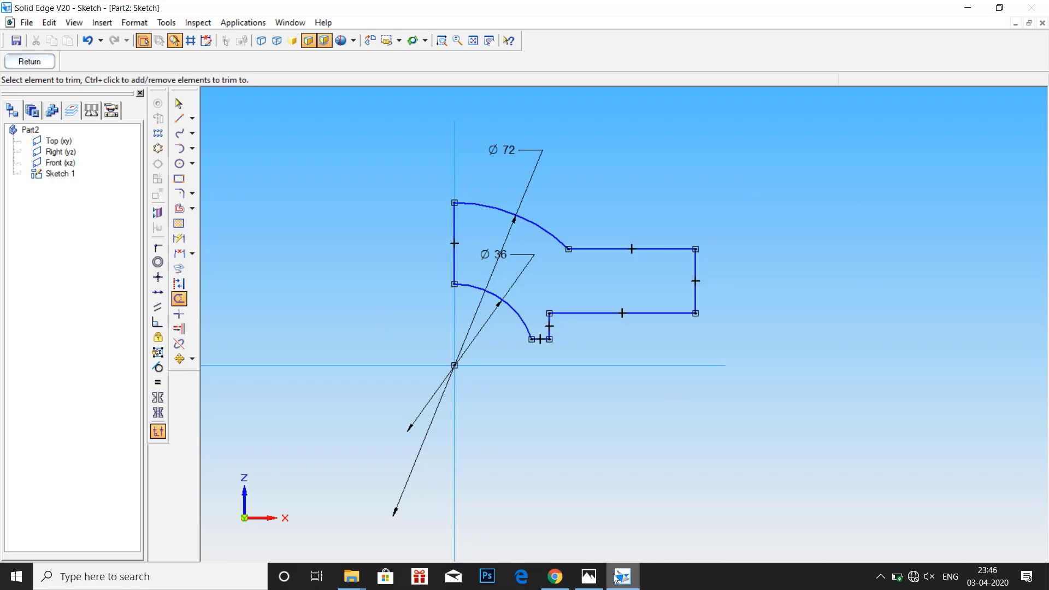
Step: Check the cap's views in the reference drawing and dimension the short vertical line from the vertical axis at 44/2 mm
{"action": "left_click", "coordinate": [589, 576]}
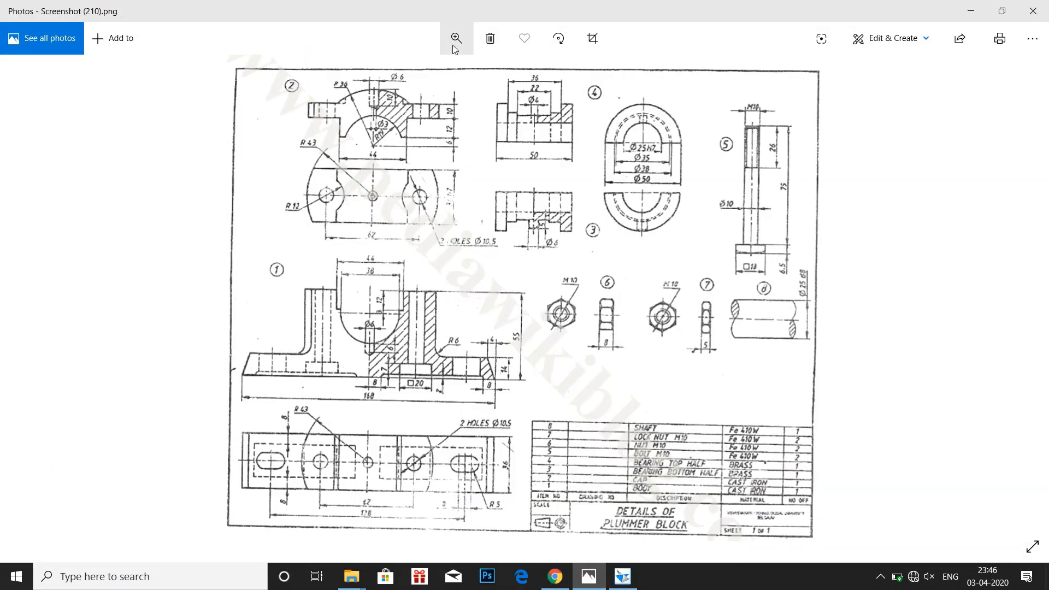
{"action": "left_click", "coordinate": [456, 39]}
{"action": "left_click_drag", "start_coordinate": [391, 74], "coordinate": [473, 75]}
{"action": "mouse_move", "coordinate": [176, 310]}
{"action": "left_mouse_down"}
{"action": "mouse_move", "coordinate": [294, 377]}
{"action": "mouse_move", "coordinate": [437, 383]}
{"action": "mouse_move", "coordinate": [426, 382]}
{"action": "mouse_move", "coordinate": [512, 366]}
{"action": "mouse_move", "coordinate": [542, 450]}
{"action": "left_mouse_up"}
{"action": "left_click_drag", "start_coordinate": [448, 264], "coordinate": [441, 218]}
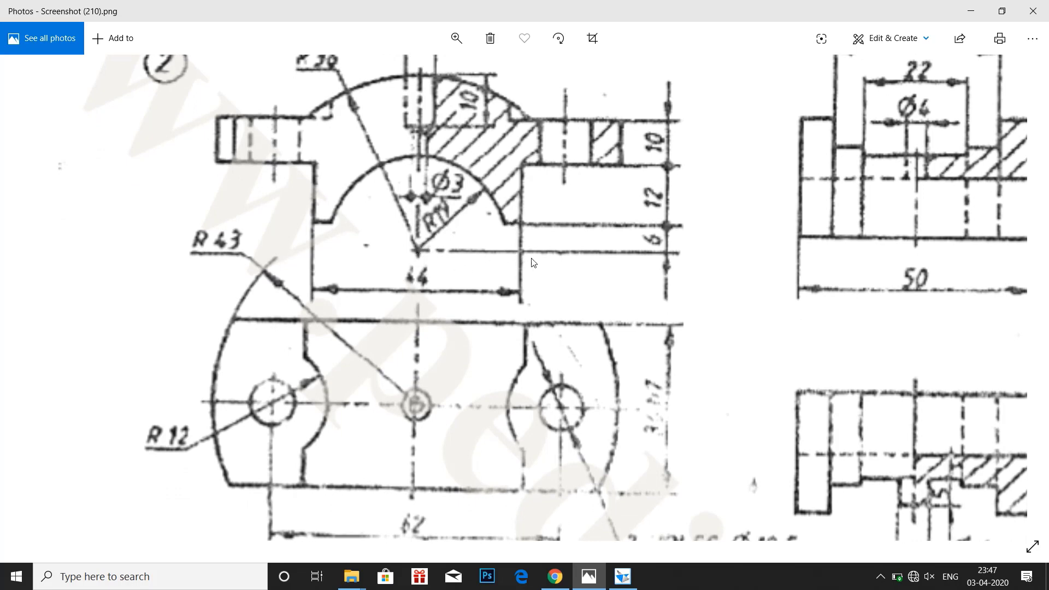
{"action": "left_click", "coordinate": [622, 576]}
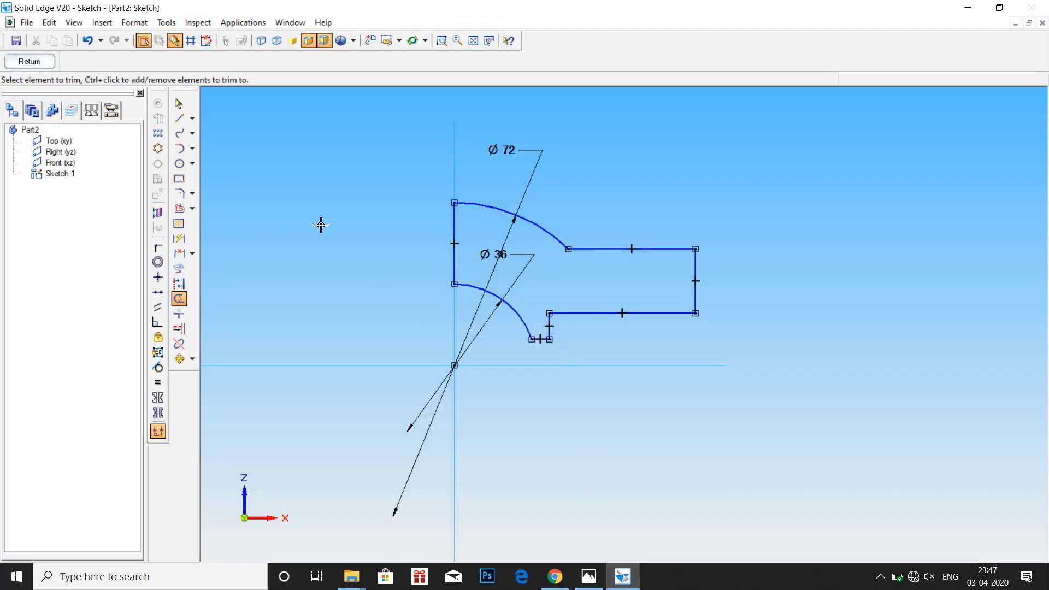
{"action": "left_click", "coordinate": [179, 239]}
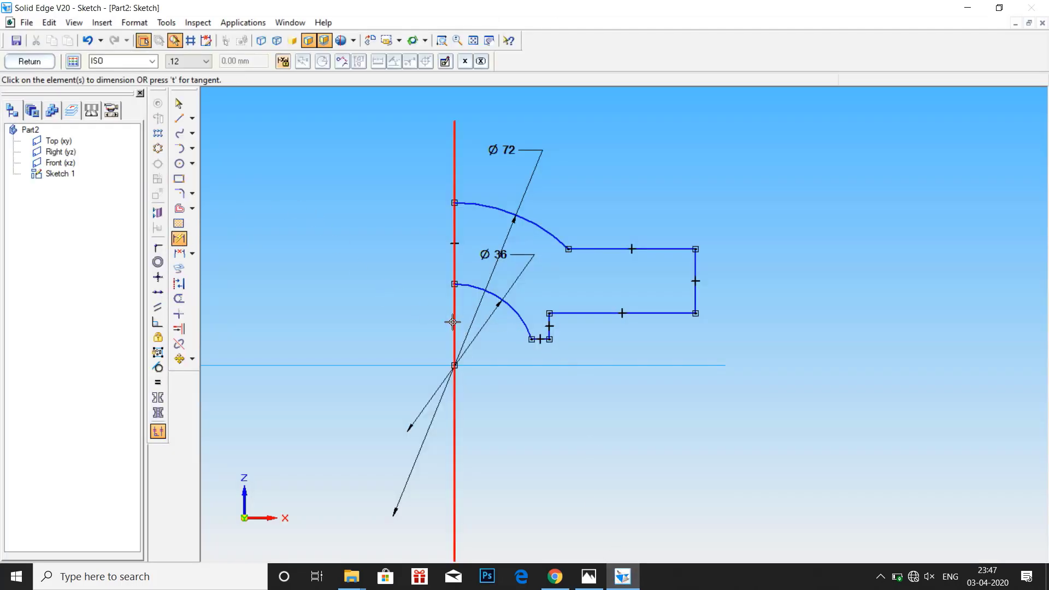
{"action": "left_click", "coordinate": [453, 321]}
{"action": "left_click", "coordinate": [548, 325]}
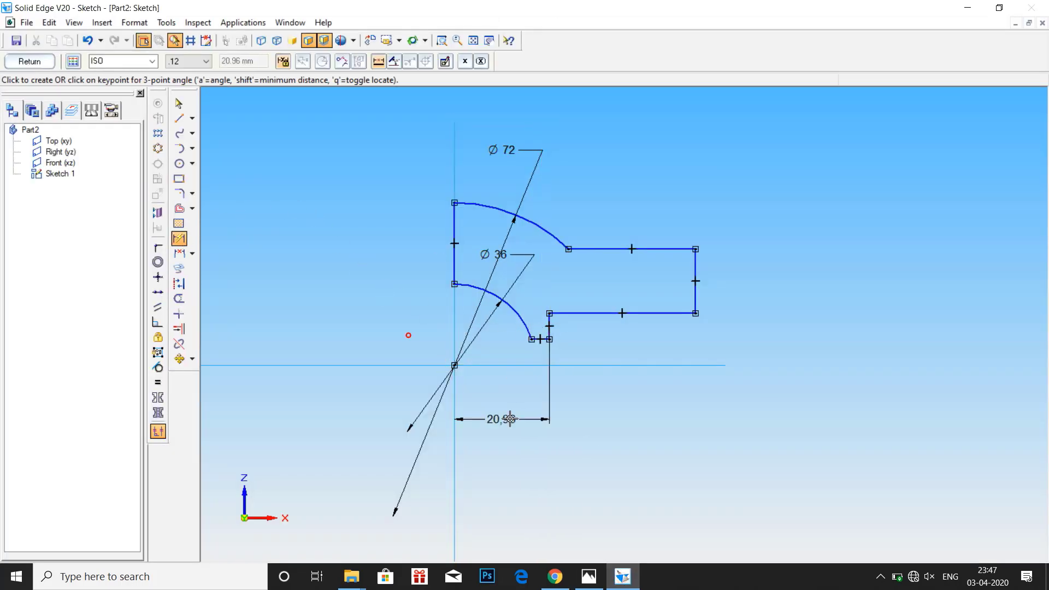
{"action": "left_click", "coordinate": [510, 419]}
{"action": "type", "text": "44/2"}
{"action": "key", "text": "Return"}
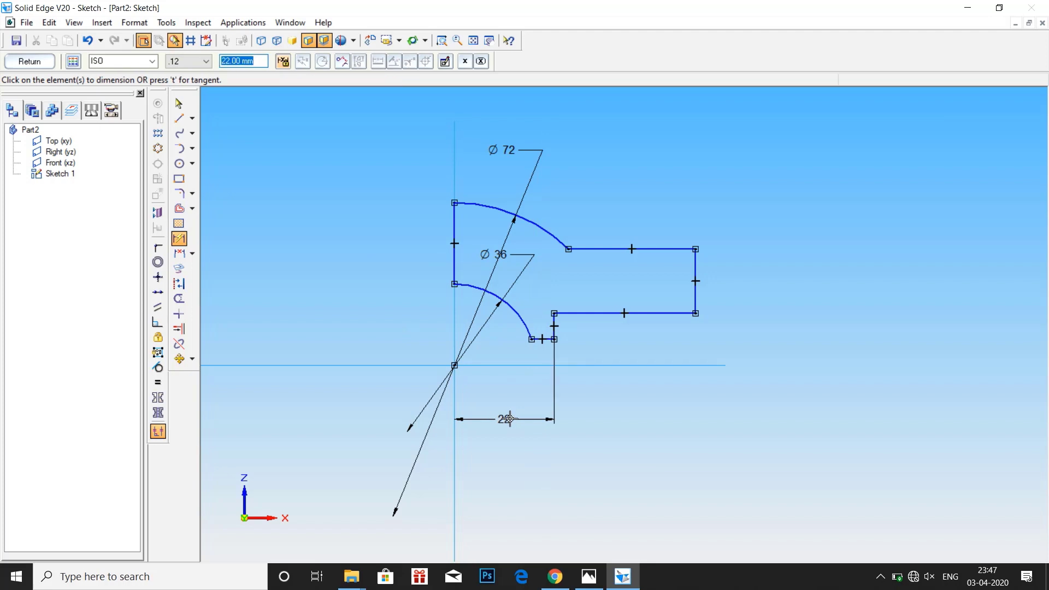
Step: Dimension the short lower horizontal line from the horizontal axis and set the distance to 6 mm
{"action": "left_click", "coordinate": [545, 339]}
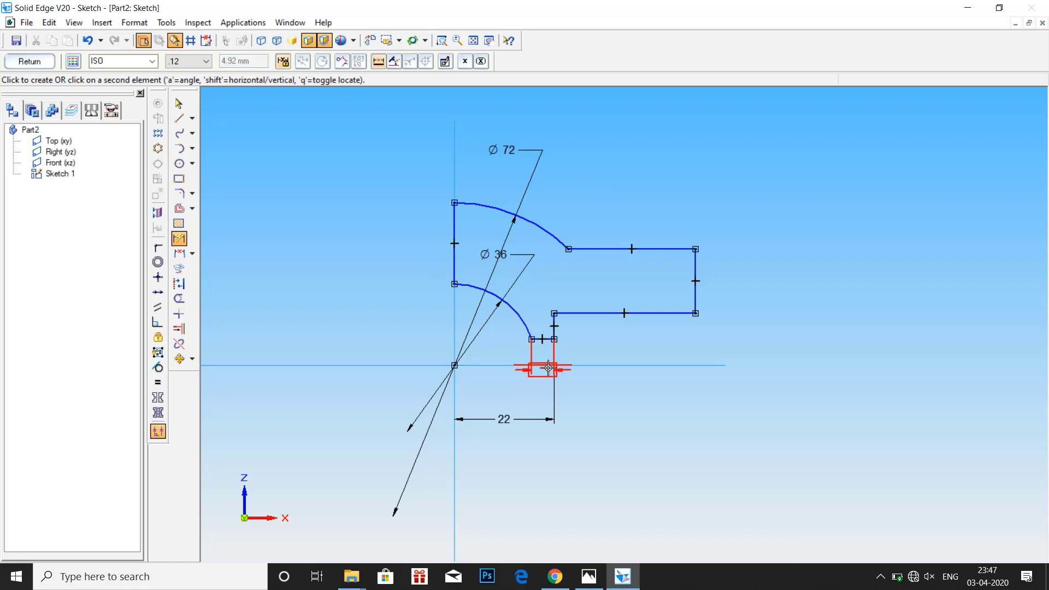
{"action": "left_click", "coordinate": [549, 365]}
{"action": "left_click", "coordinate": [756, 341]}
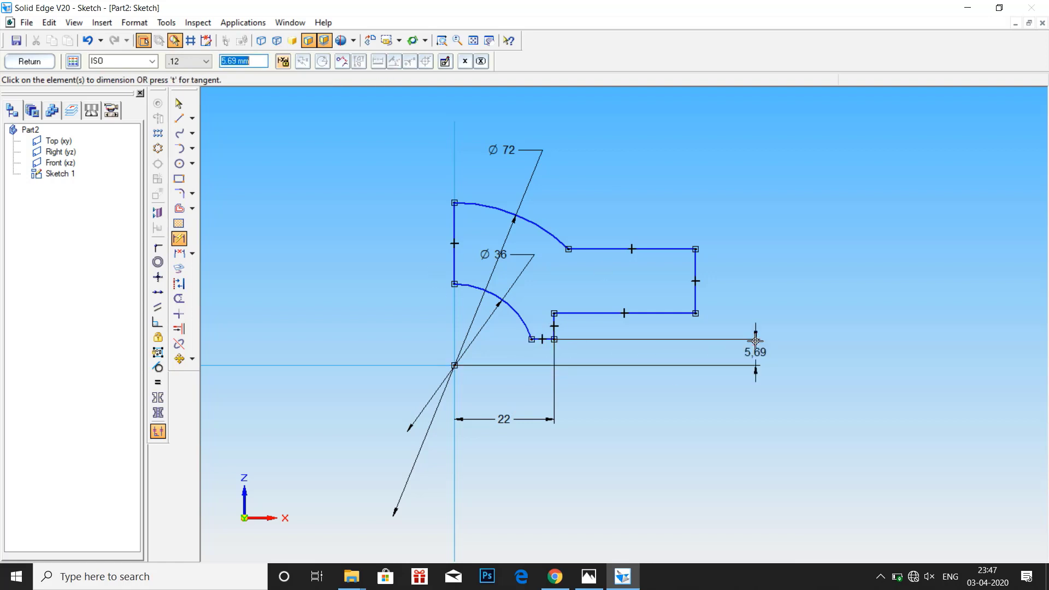
{"action": "type", "text": "6"}
{"action": "key", "text": "Return"}
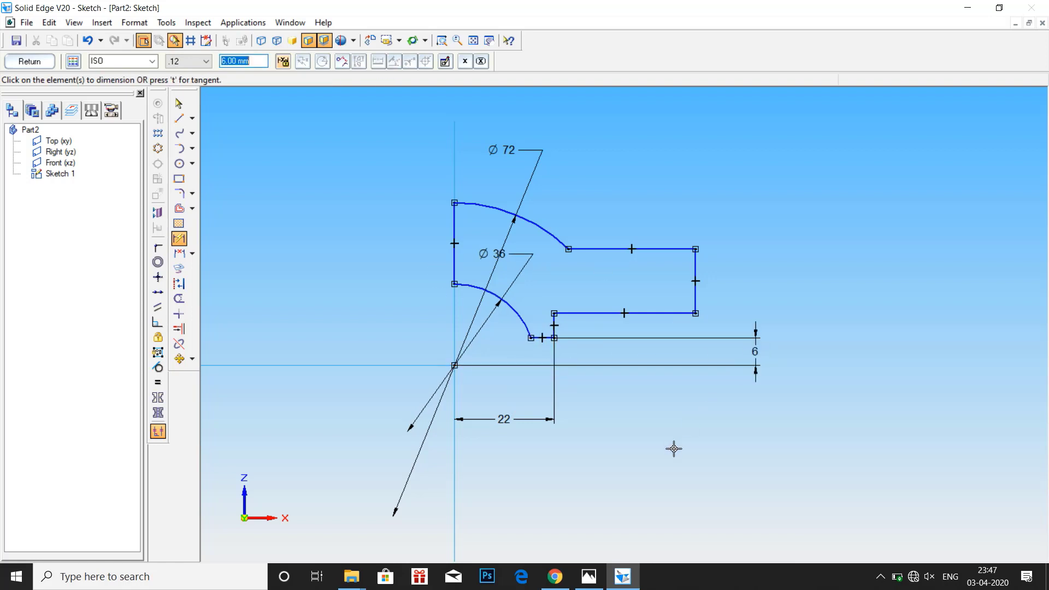
Step: Check the drawing and set the vertical distance between the short bottom line and the flange's underside to 12 mm
{"action": "left_click", "coordinate": [596, 583]}
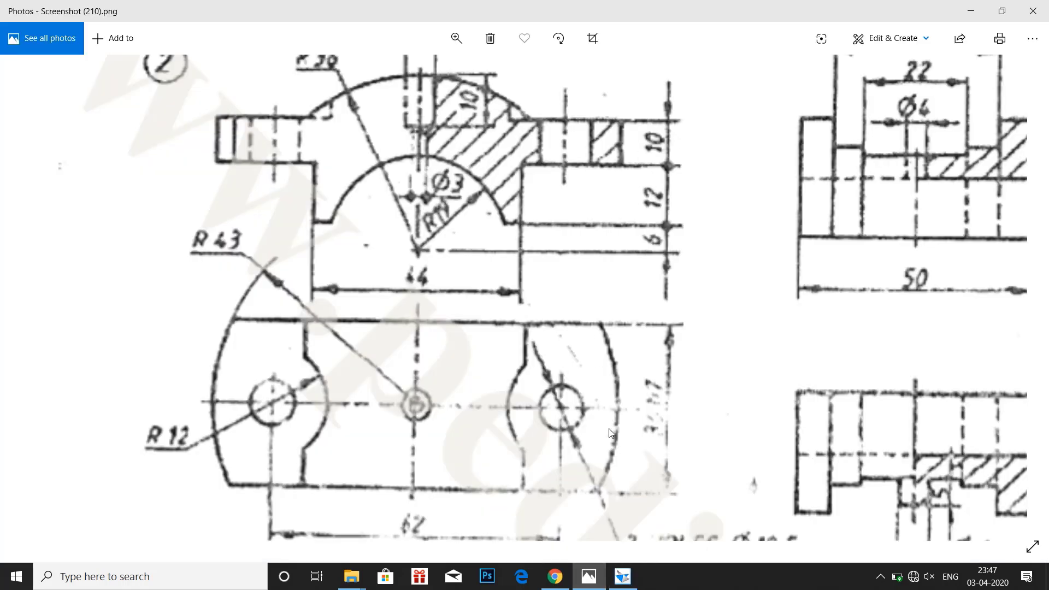
{"action": "left_click", "coordinate": [623, 576]}
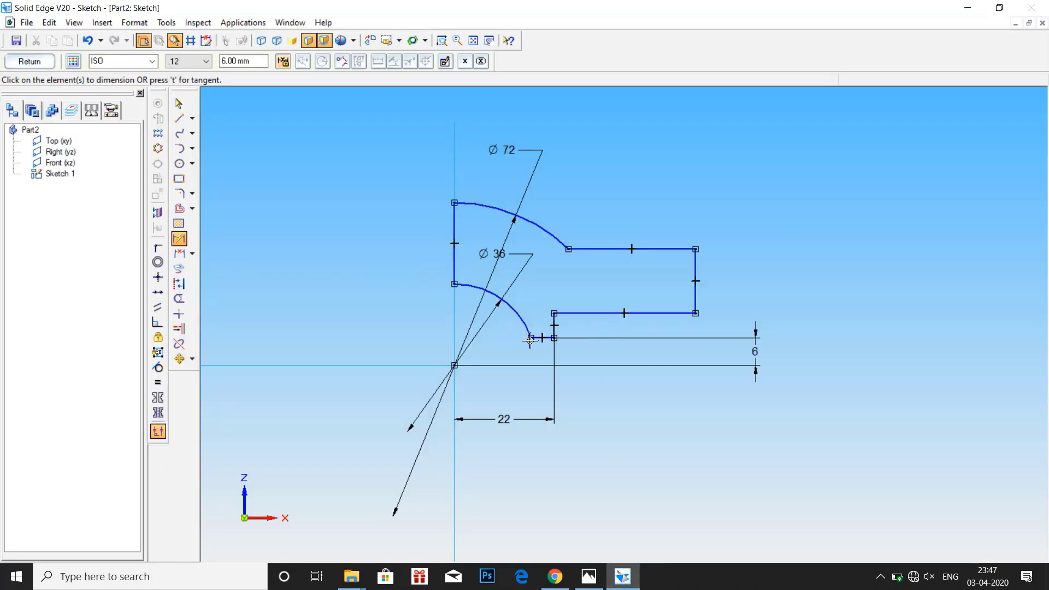
{"action": "left_click", "coordinate": [564, 314]}
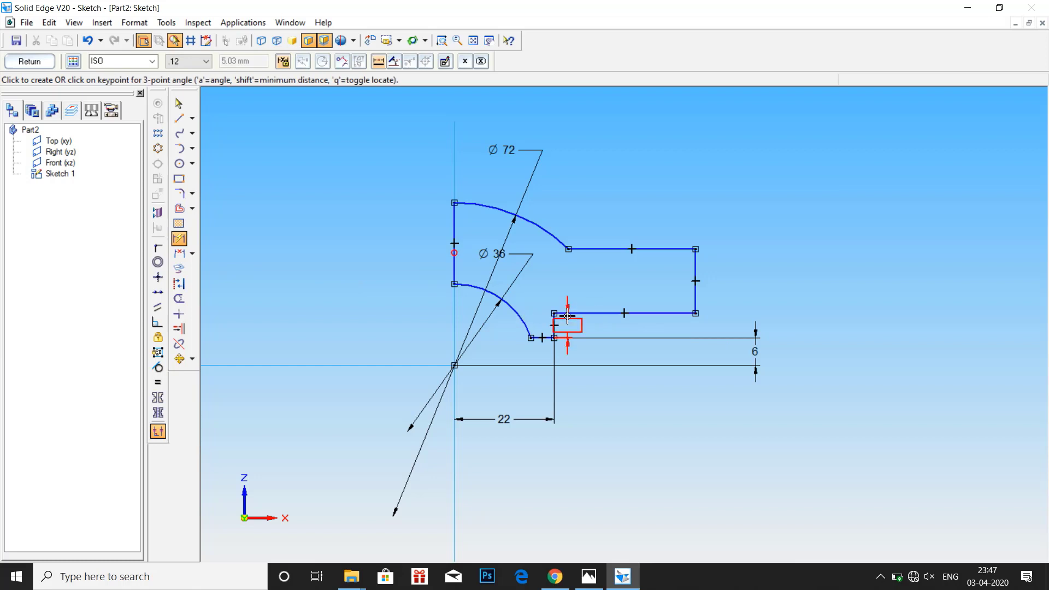
{"action": "left_click", "coordinate": [710, 337]}
{"action": "left_click", "coordinate": [734, 321]}
{"action": "type", "text": "12"}
{"action": "key", "text": "Return"}
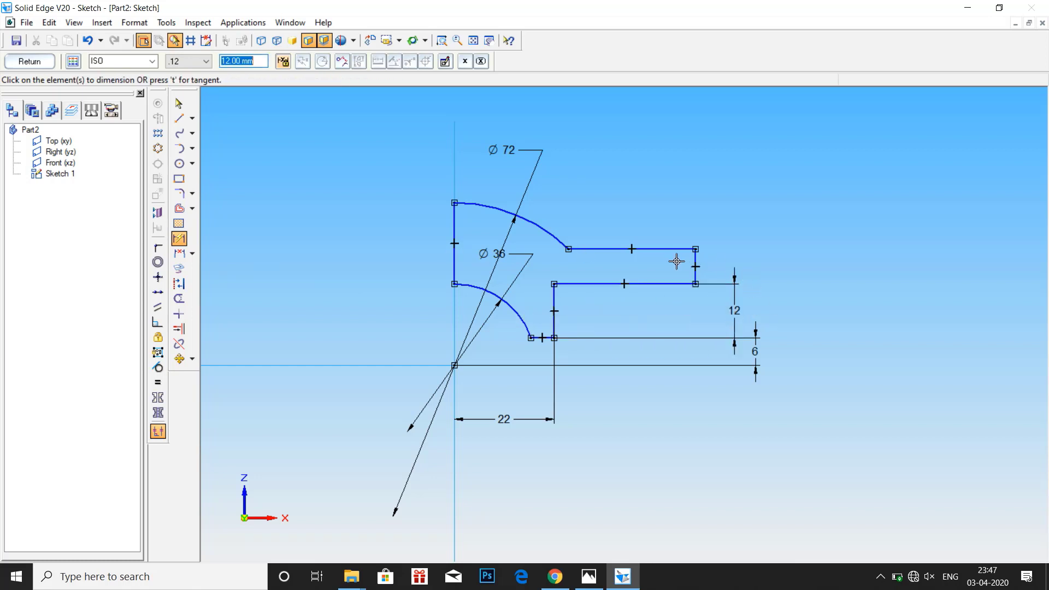
Step: Dimension the vertical end line of the flange and set its thickness to 10 mm
{"action": "left_click", "coordinate": [695, 261]}
{"action": "left_click", "coordinate": [722, 251]}
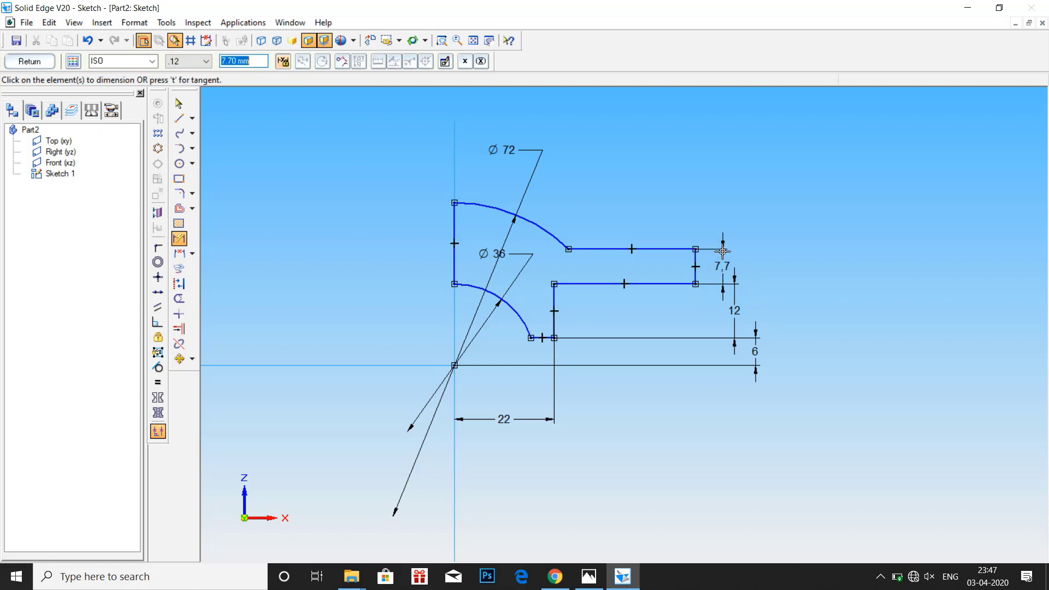
{"action": "type", "text": "10"}
{"action": "key", "text": "Return"}
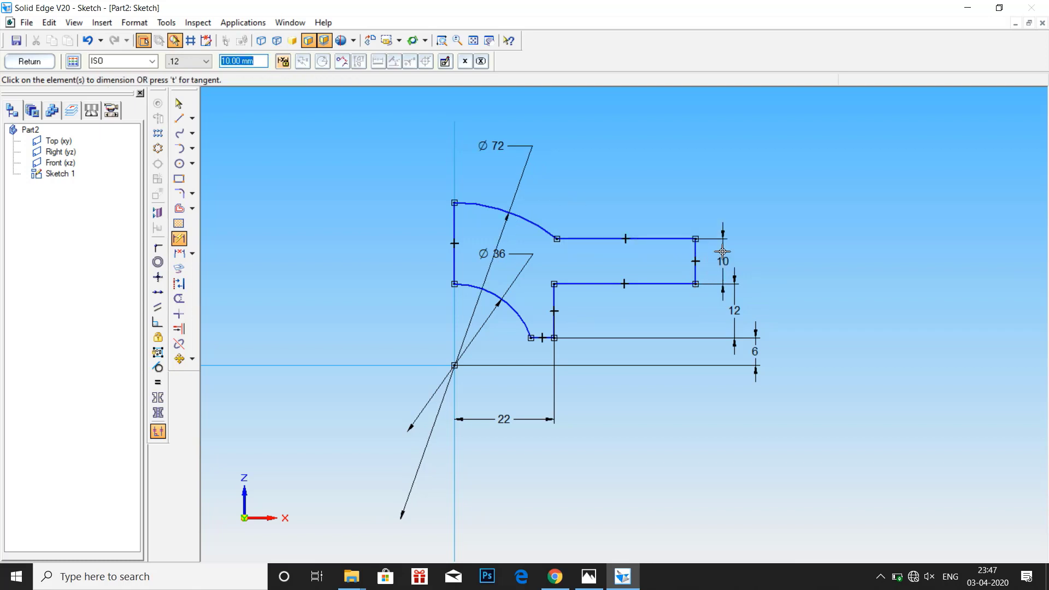
Step: Compare the half profile with the reference drawing and exit the sketch environment
{"action": "left_click", "coordinate": [593, 579]}
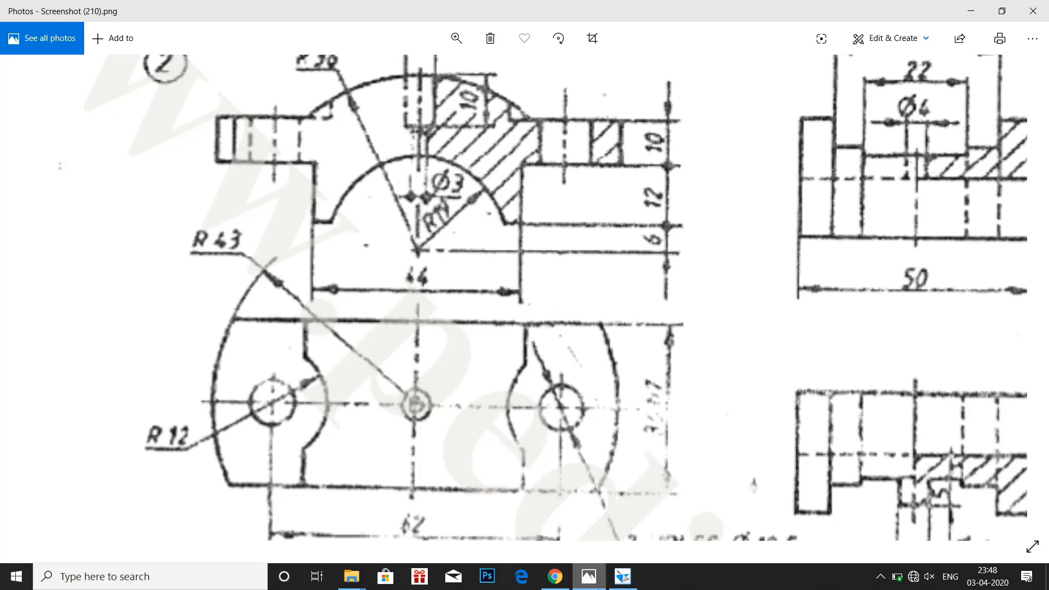
{"action": "left_click", "coordinate": [623, 576]}
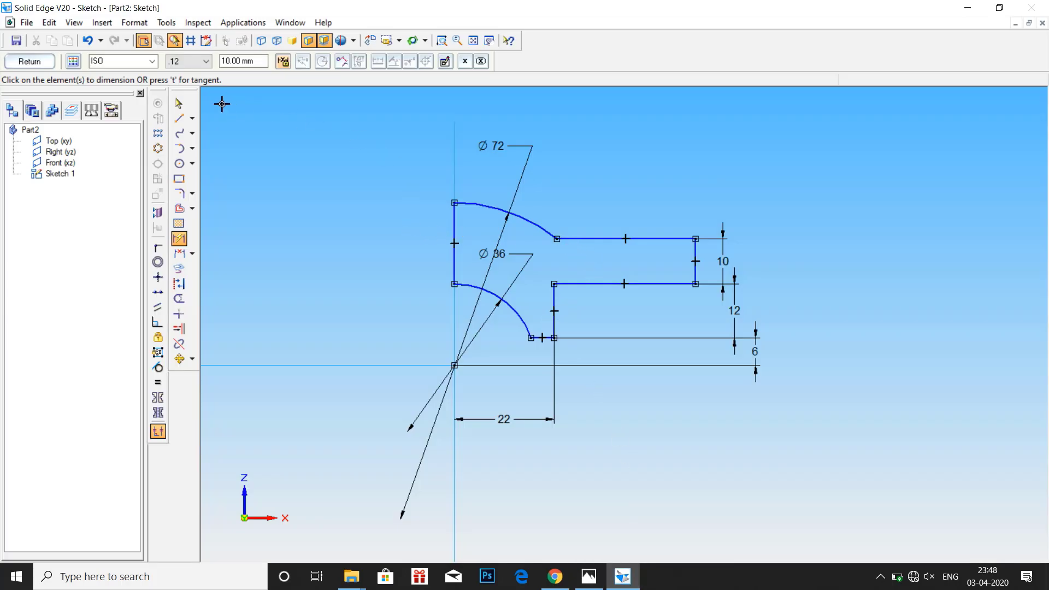
{"action": "left_click", "coordinate": [179, 103]}
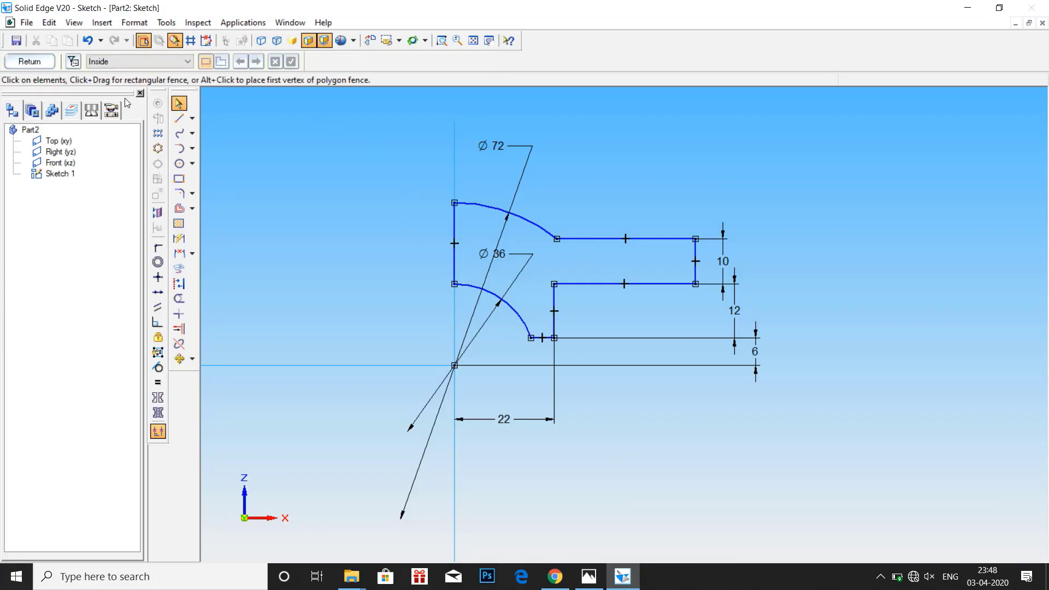
{"action": "left_click", "coordinate": [33, 62]}
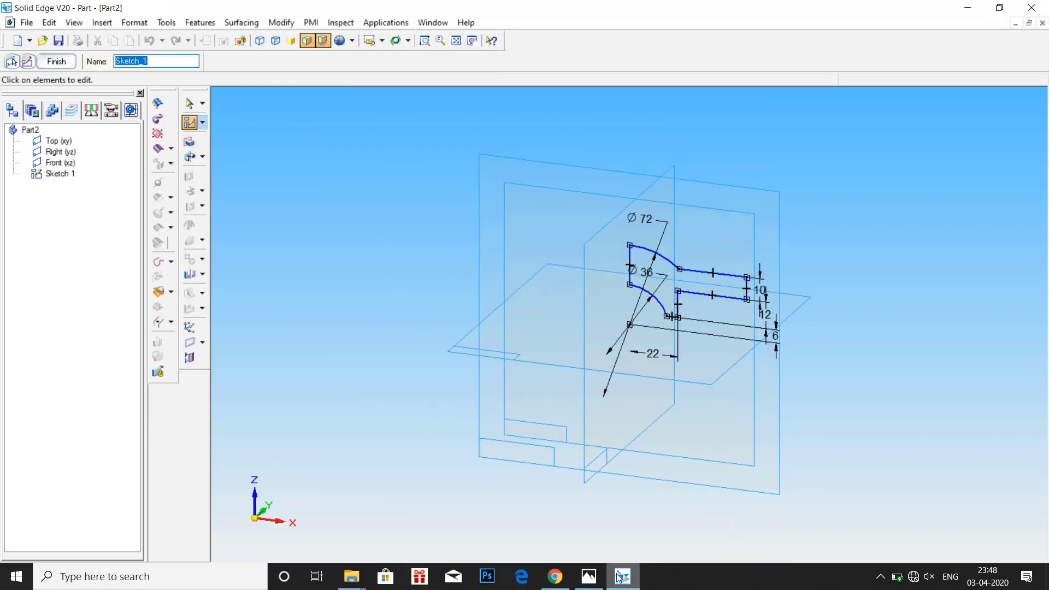
Step: Extrude the half-profile sketch chain symmetrically about its plane to a total depth of 36 mm
{"action": "left_click", "coordinate": [588, 576]}
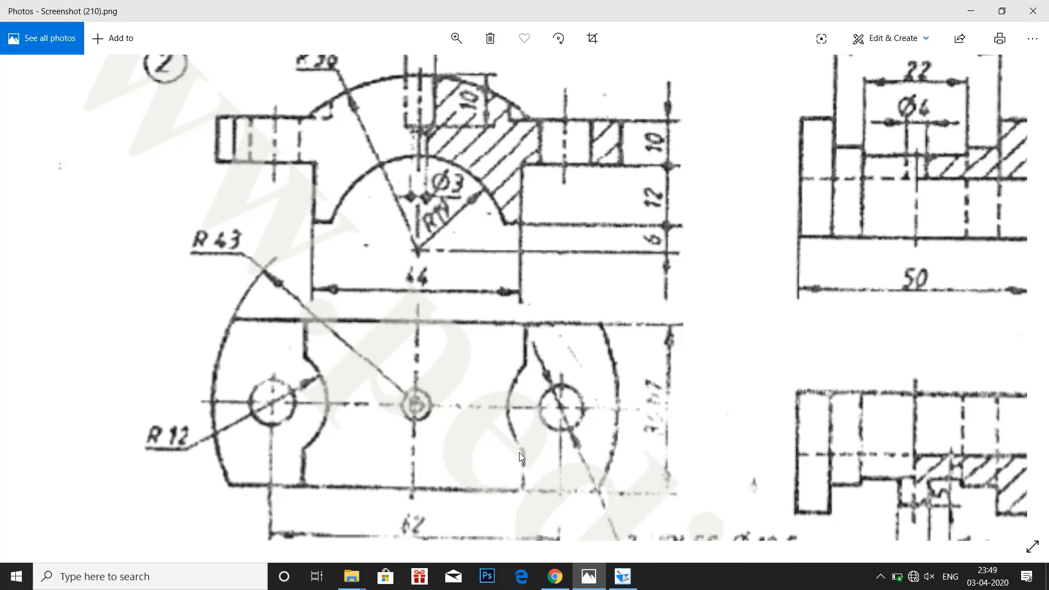
{"action": "left_click", "coordinate": [624, 583]}
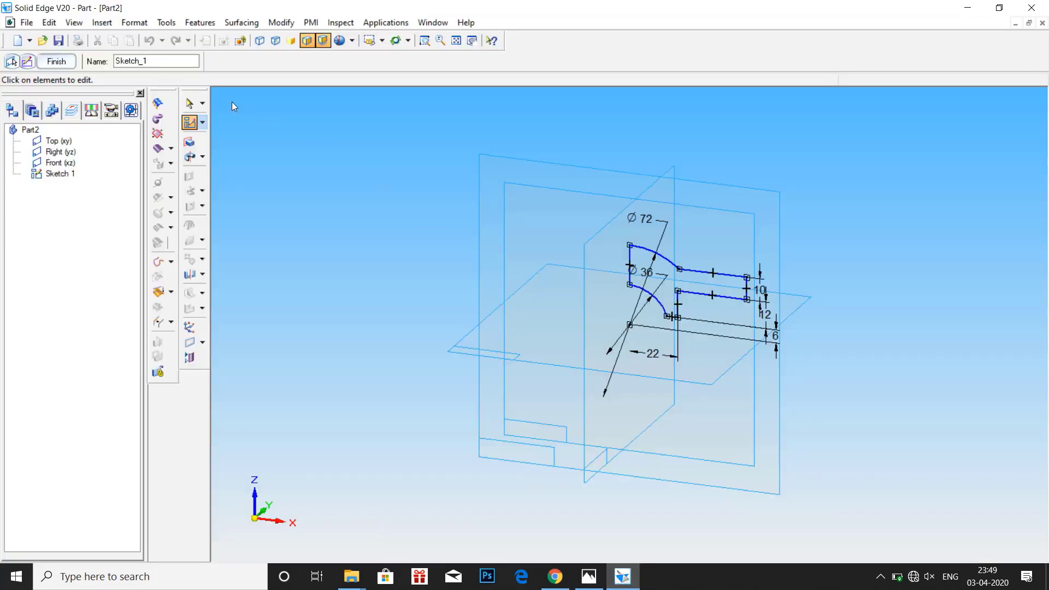
{"action": "left_click", "coordinate": [189, 141]}
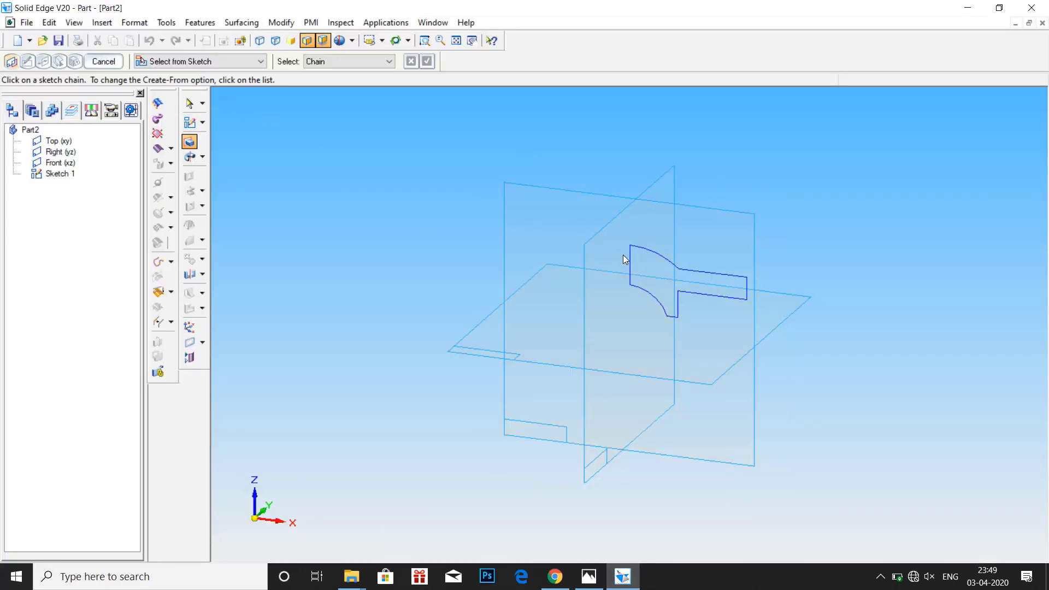
{"action": "left_click", "coordinate": [637, 250]}
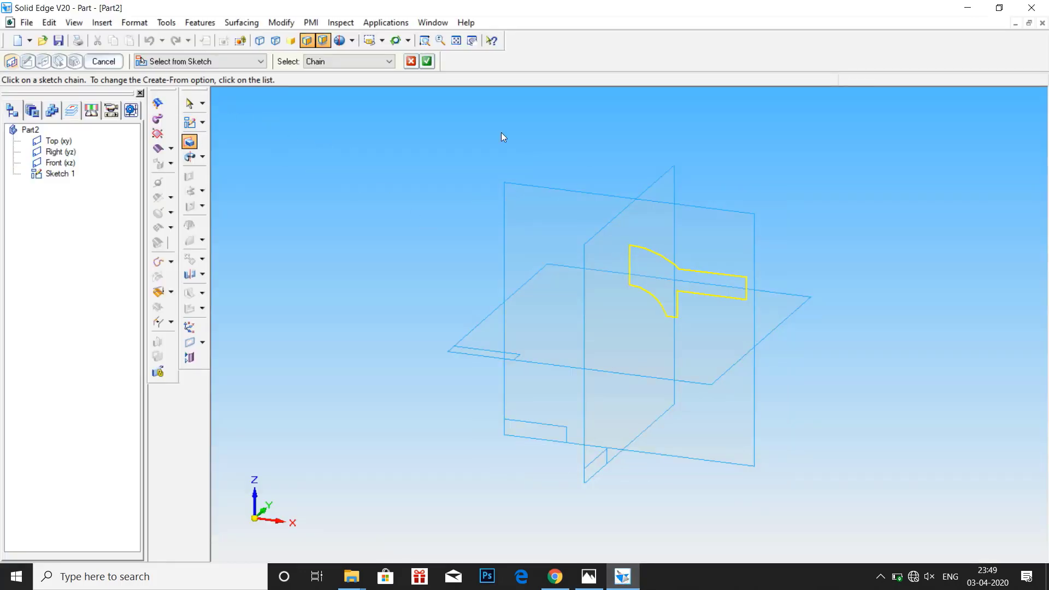
{"action": "left_click", "coordinate": [427, 61]}
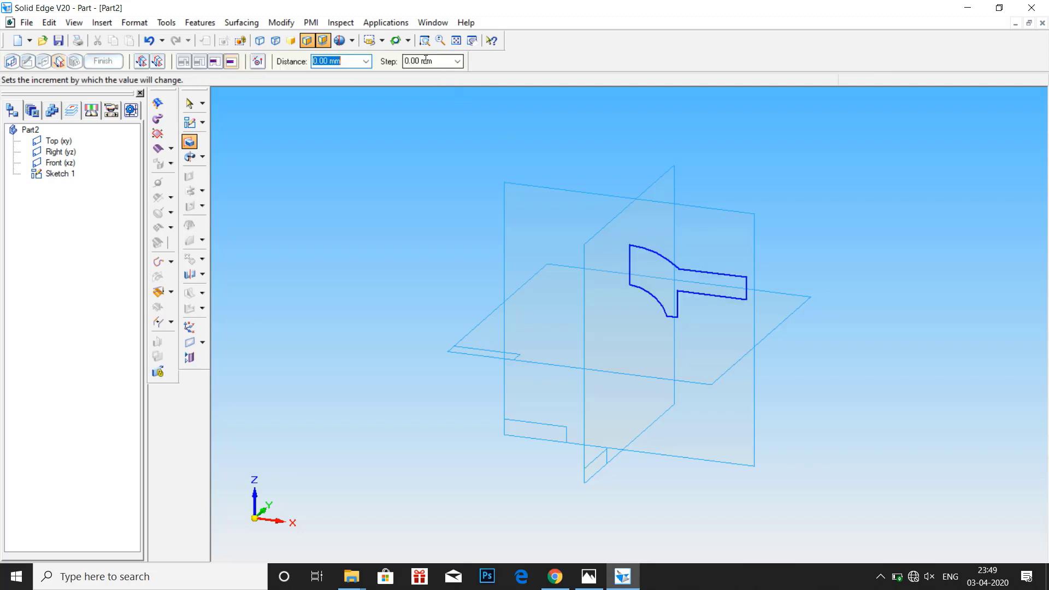
{"action": "left_click", "coordinate": [158, 61]}
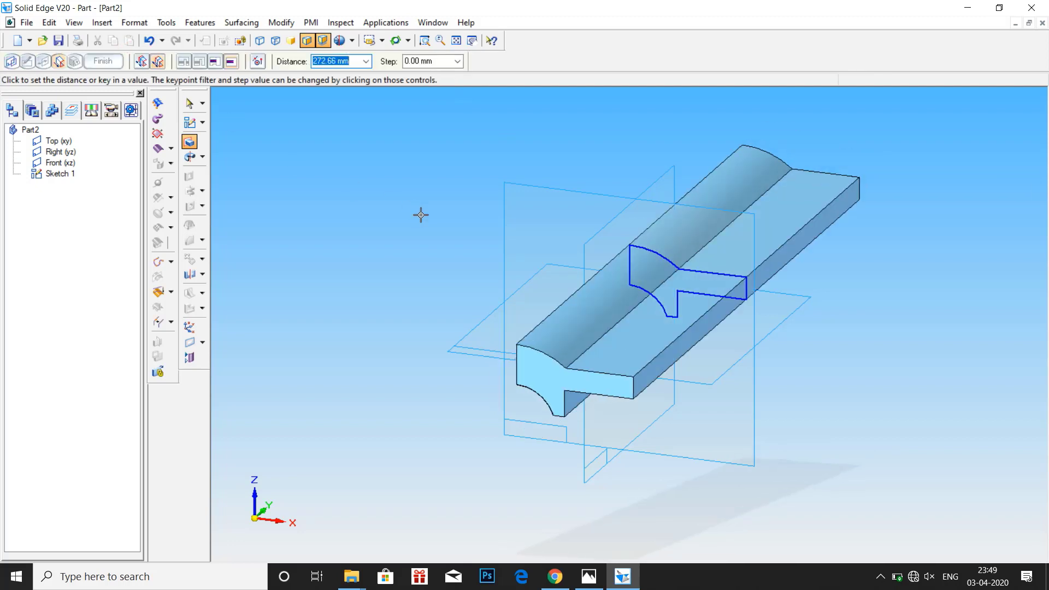
{"action": "type", "text": "36"}
{"action": "key", "text": "Return"}
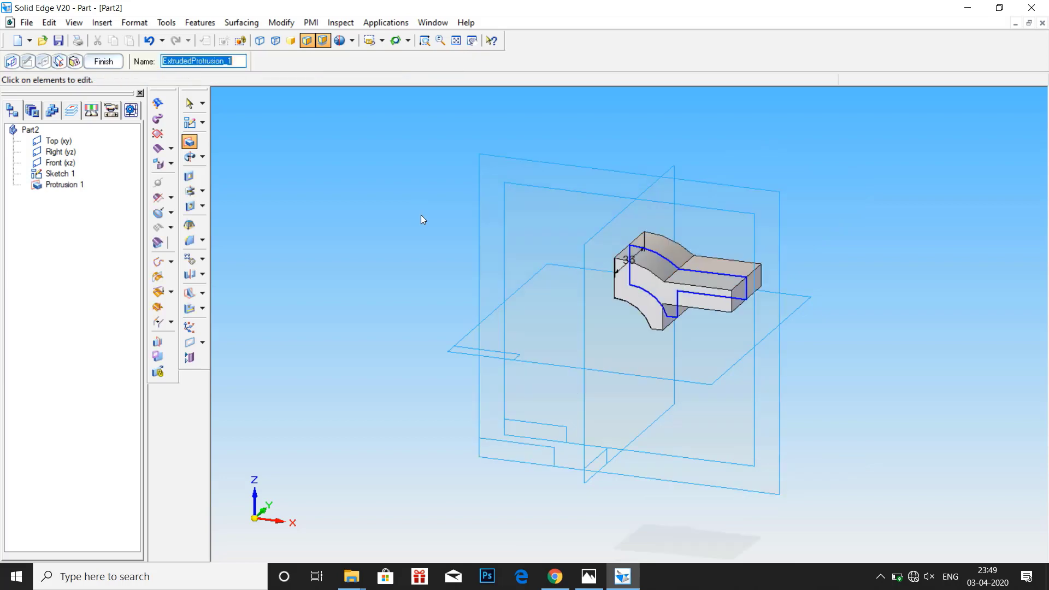
Step: Examine the cap's top view in the reference drawing for the flange's outer radius, boss radius, hole diameter and hole spacing
{"action": "middle_click_drag", "start_coordinate": [628, 305], "coordinate": [708, 343]}
{"action": "left_click", "coordinate": [588, 576]}
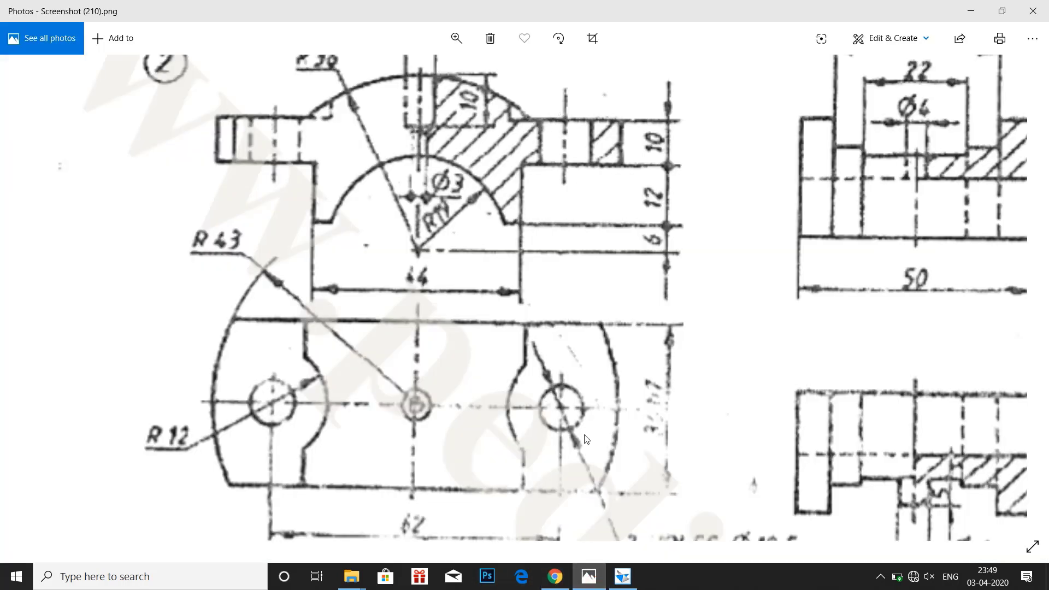
{"action": "mouse_move", "coordinate": [559, 414]}
{"action": "left_mouse_down"}
{"action": "mouse_move", "coordinate": [582, 467]}
{"action": "mouse_move", "coordinate": [541, 290]}
{"action": "left_mouse_up"}
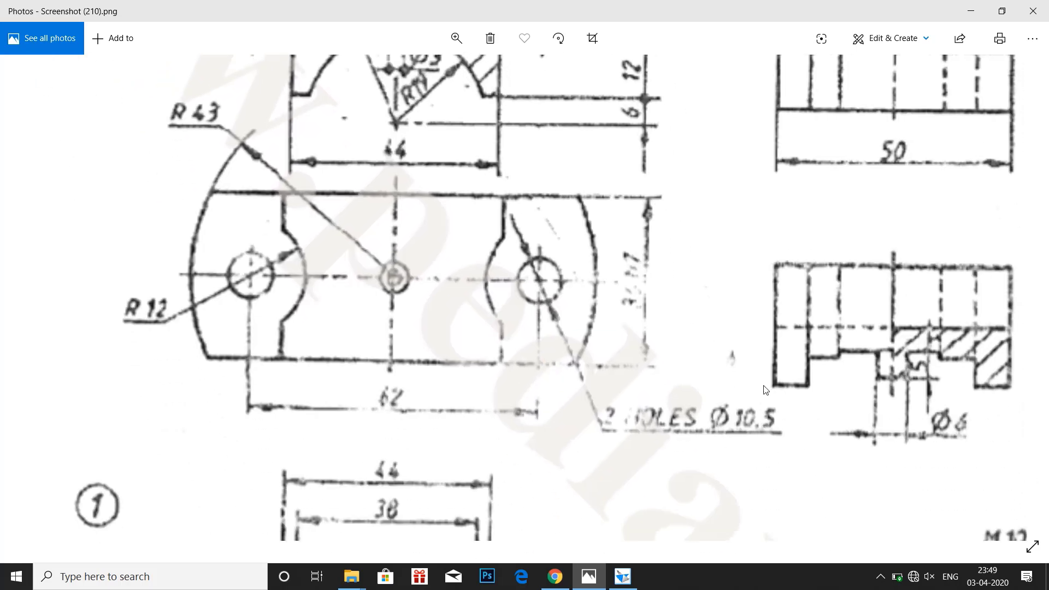
{"action": "left_click_drag", "start_coordinate": [397, 306], "coordinate": [393, 364]}
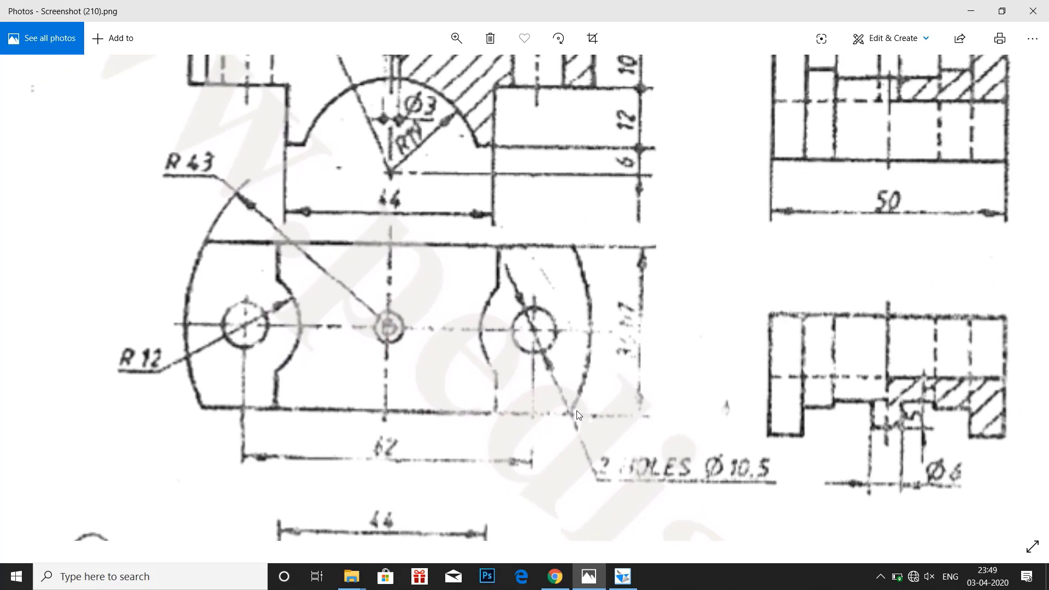
{"action": "left_click_drag", "start_coordinate": [467, 274], "coordinate": [453, 312]}
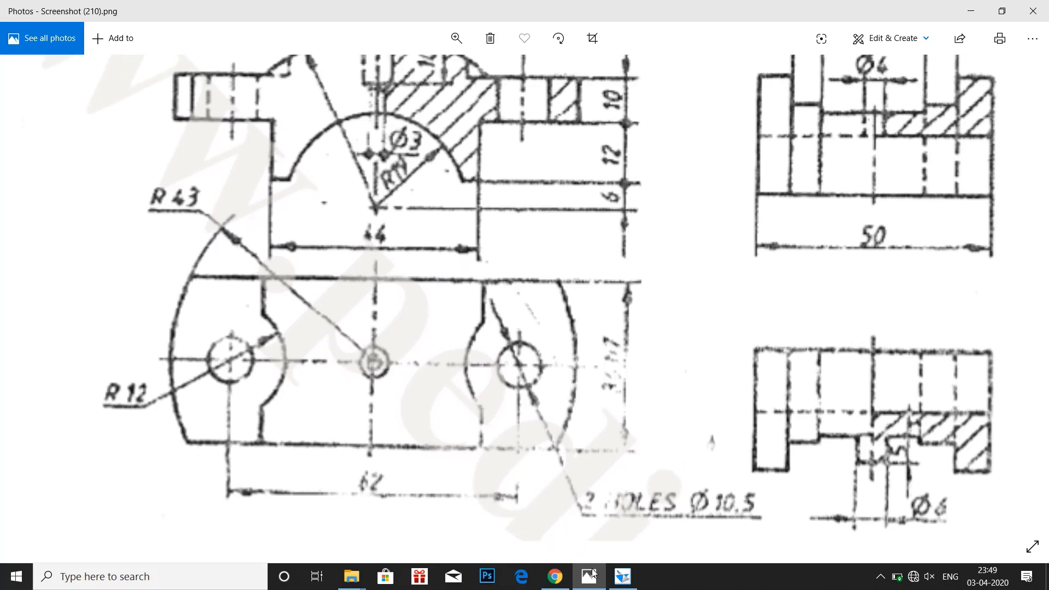
{"action": "mouse_move", "coordinate": [614, 583]}
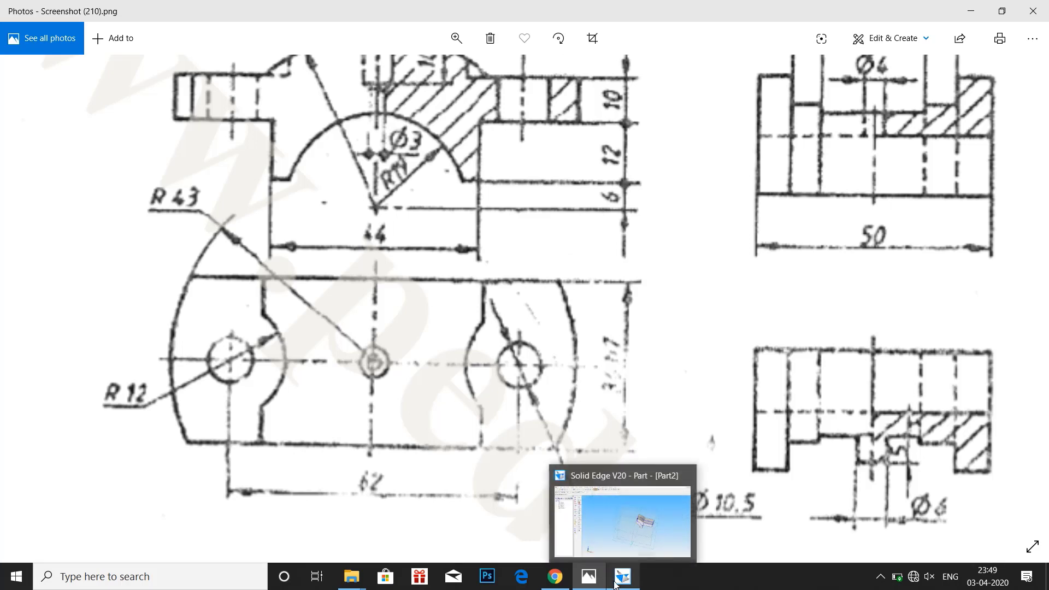
{"action": "left_click", "coordinate": [613, 543]}
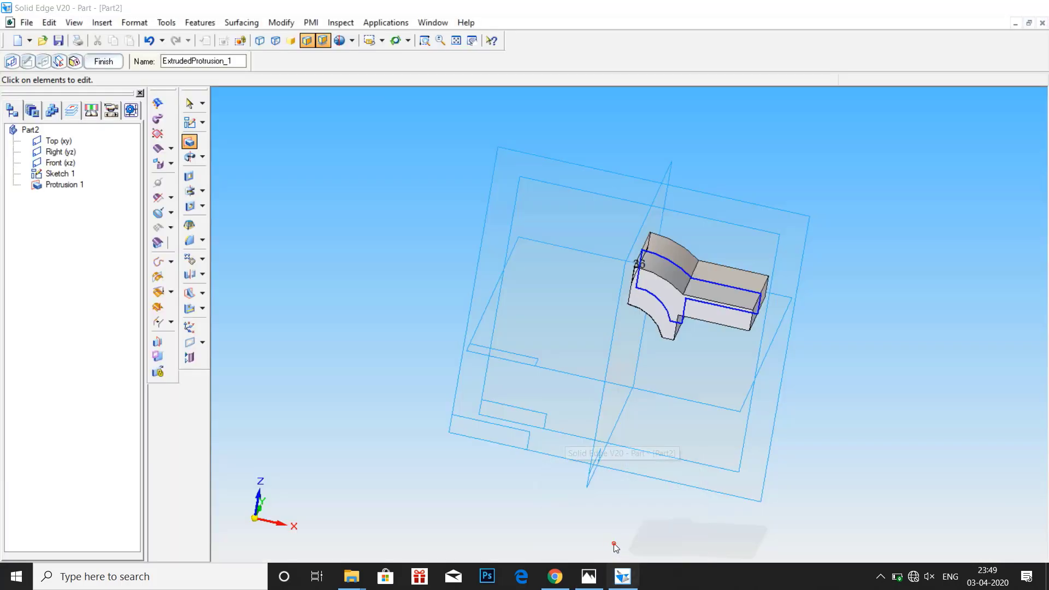
Step: Start a sketch on the flange's upper face and draw a circle about 12.8 mm in diameter centred on the middle line
{"action": "left_click", "coordinate": [189, 122]}
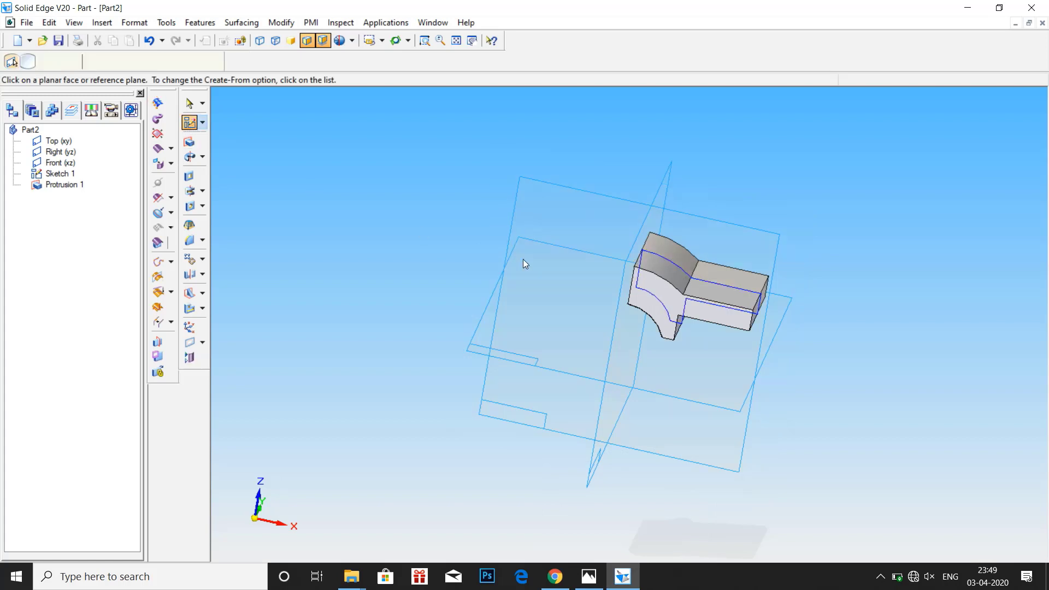
{"action": "left_click", "coordinate": [722, 278]}
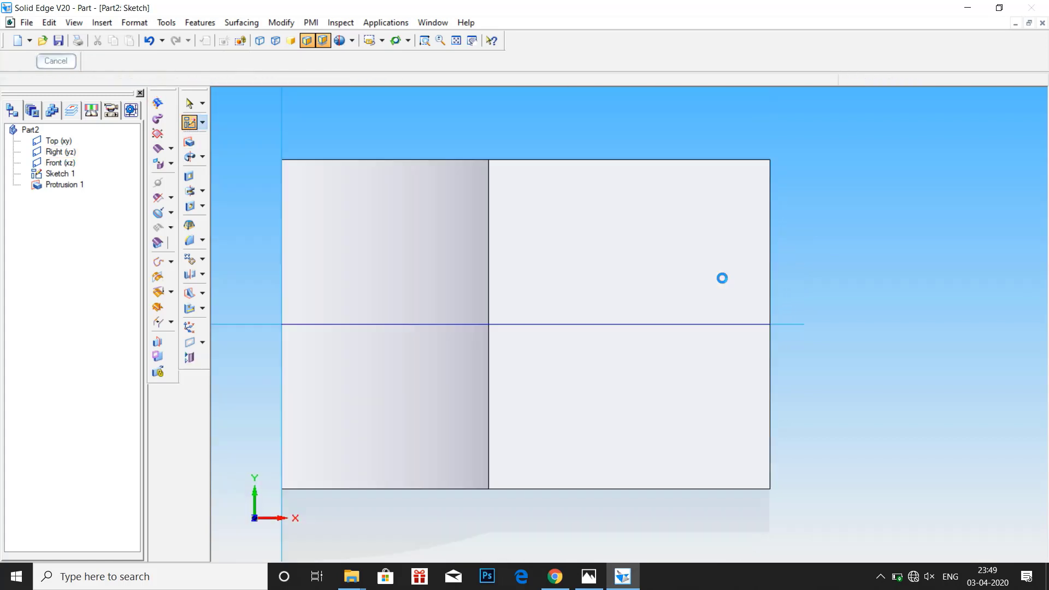
{"action": "left_click", "coordinate": [179, 163]}
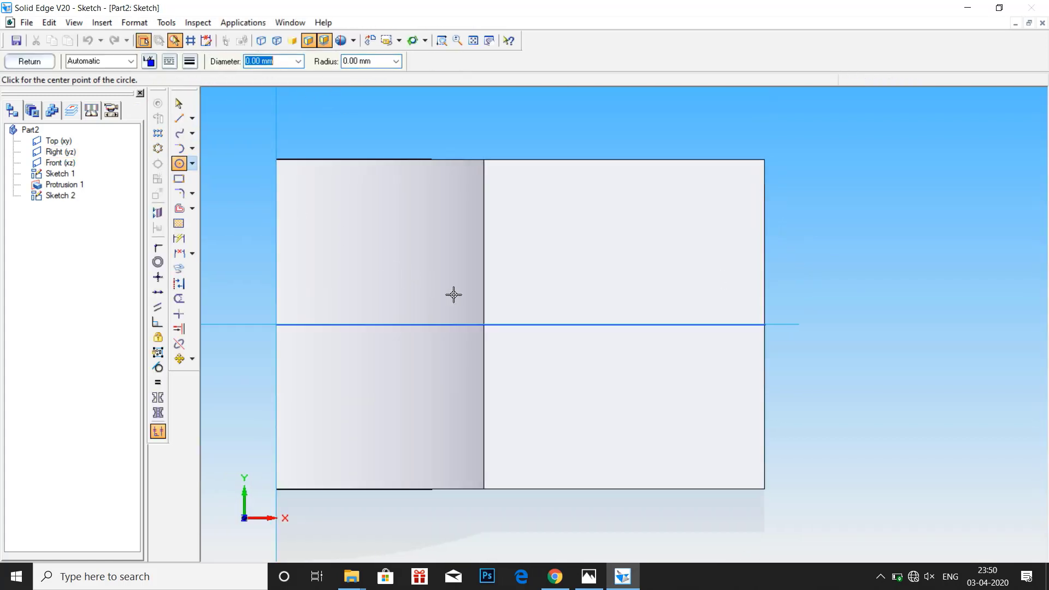
{"action": "left_click", "coordinate": [565, 324]}
{"action": "left_click", "coordinate": [569, 265]}
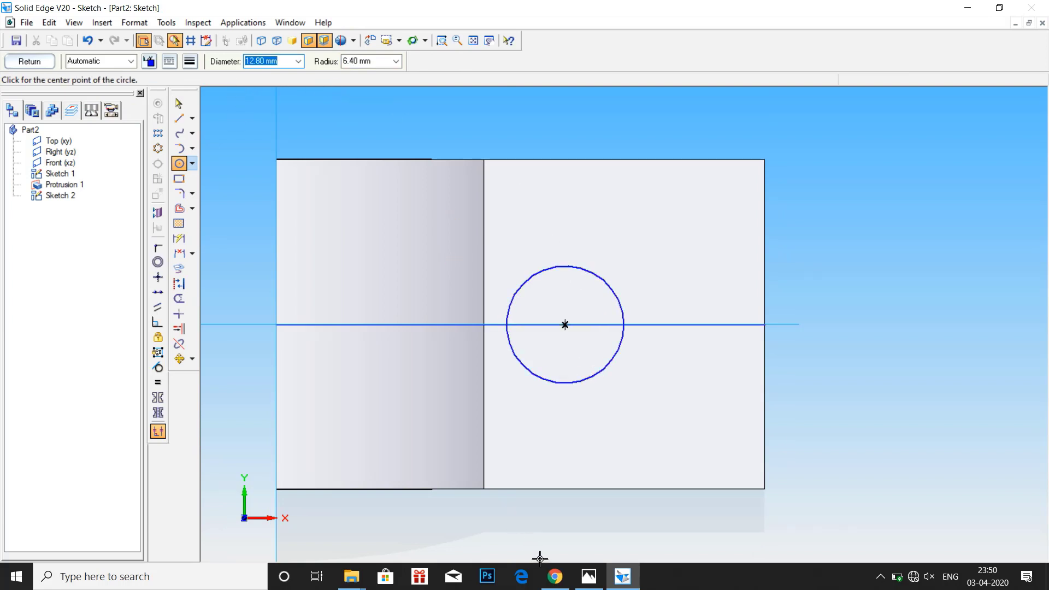
Step: Check the flange hole size in the reference drawing and dimension the circle with a diameter of 10.5 mm
{"action": "left_click", "coordinate": [590, 577]}
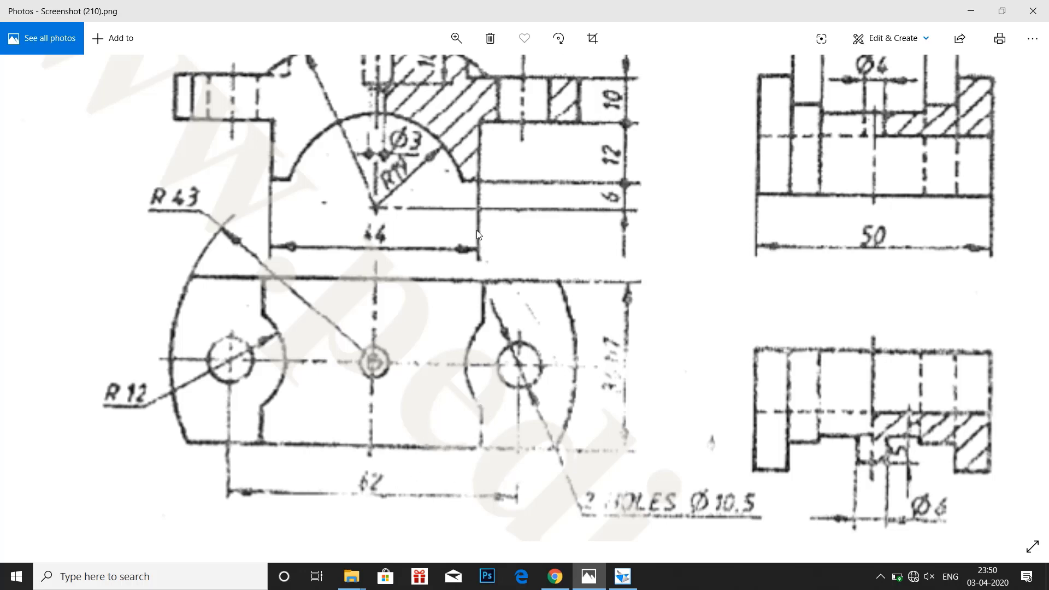
{"action": "left_click", "coordinate": [623, 576]}
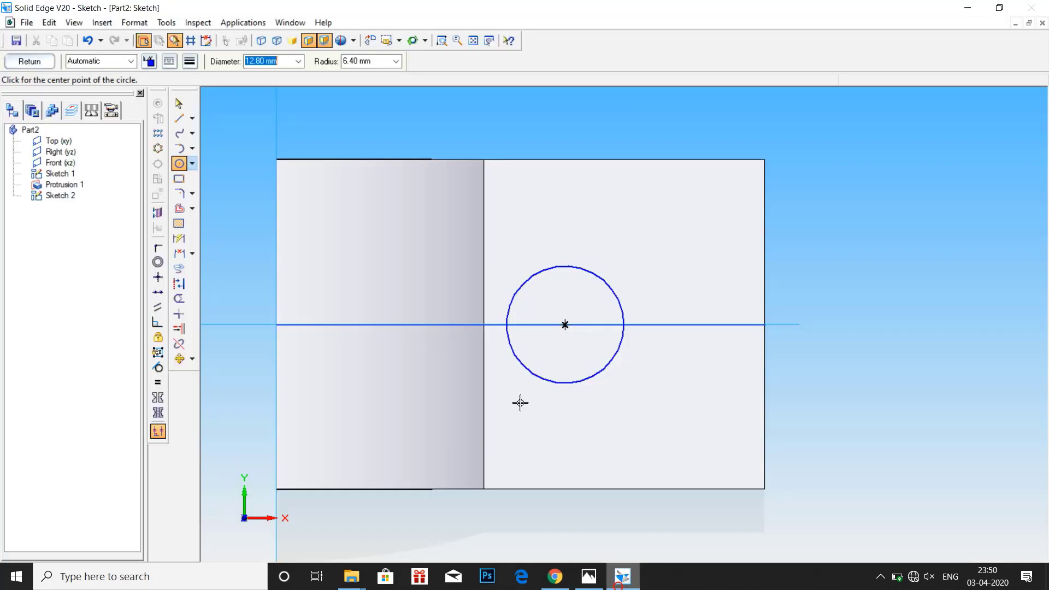
{"action": "left_click", "coordinate": [179, 238]}
{"action": "left_click", "coordinate": [519, 284]}
{"action": "left_click", "coordinate": [523, 211]}
{"action": "type", "text": "10"}
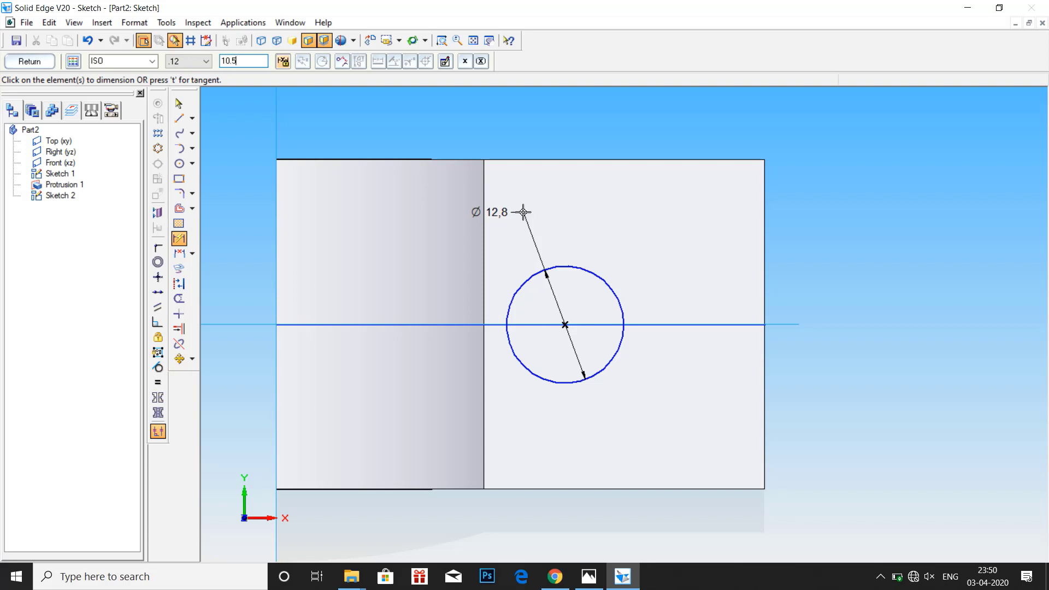
{"action": "type", "text": ".5"}
{"action": "key", "text": "Return"}
Step: Dimension the circle's centre from the vertical reference plane at 62/2 (31 mm) and exit the sketch
{"action": "left_click", "coordinate": [519, 300]}
{"action": "left_click", "coordinate": [276, 294]}
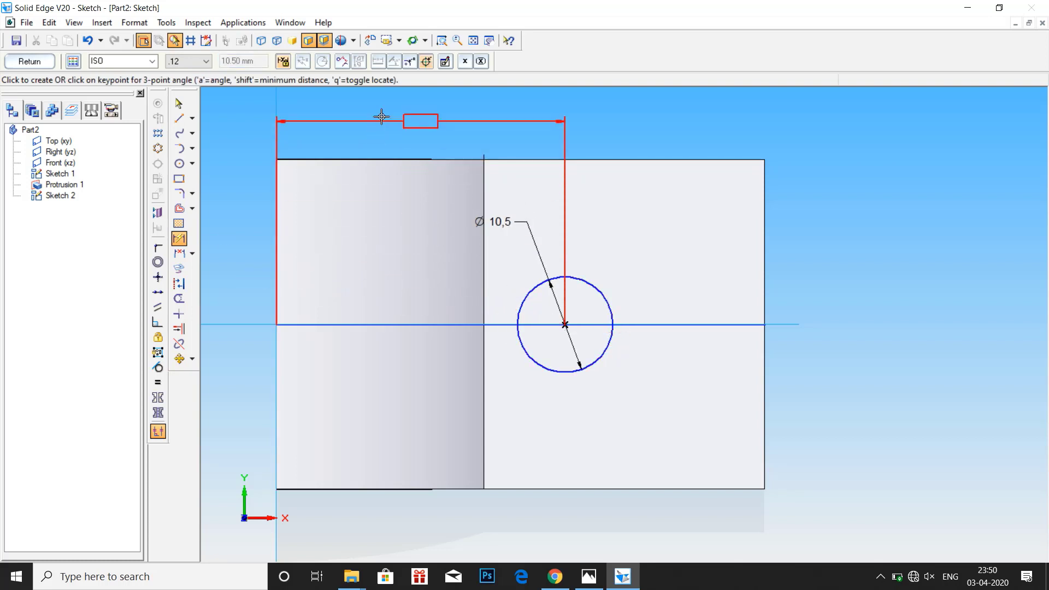
{"action": "left_click", "coordinate": [393, 417]}
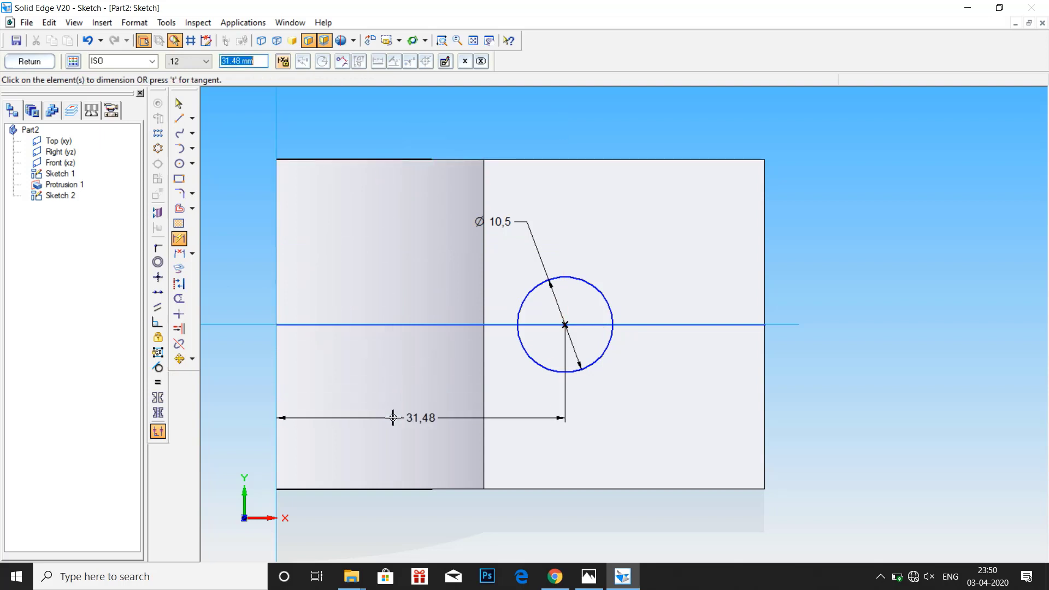
{"action": "type", "text": "62/2"}
{"action": "key", "text": "Return"}
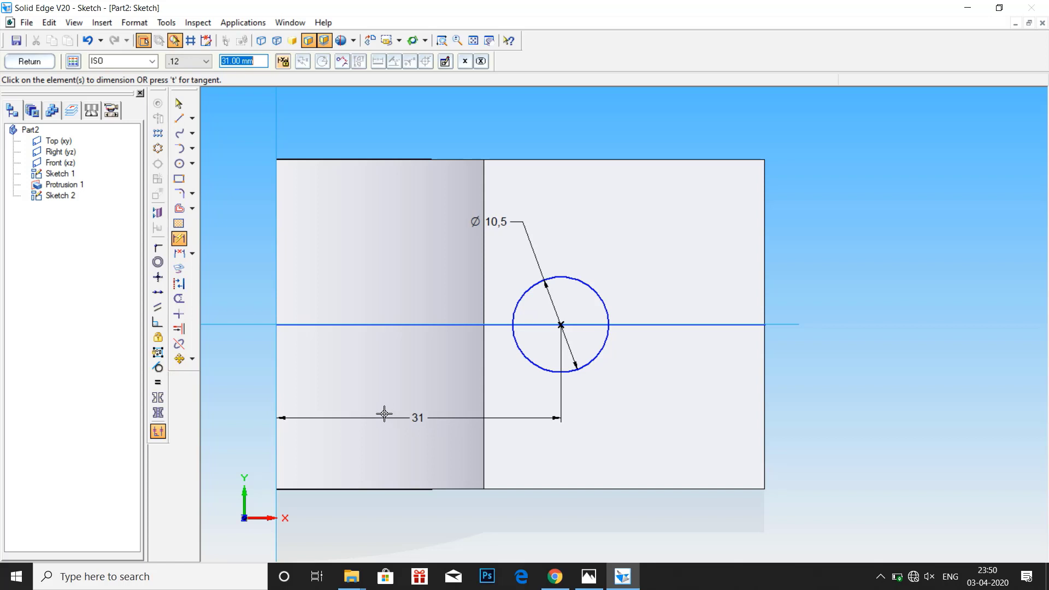
{"action": "left_click", "coordinate": [179, 102]}
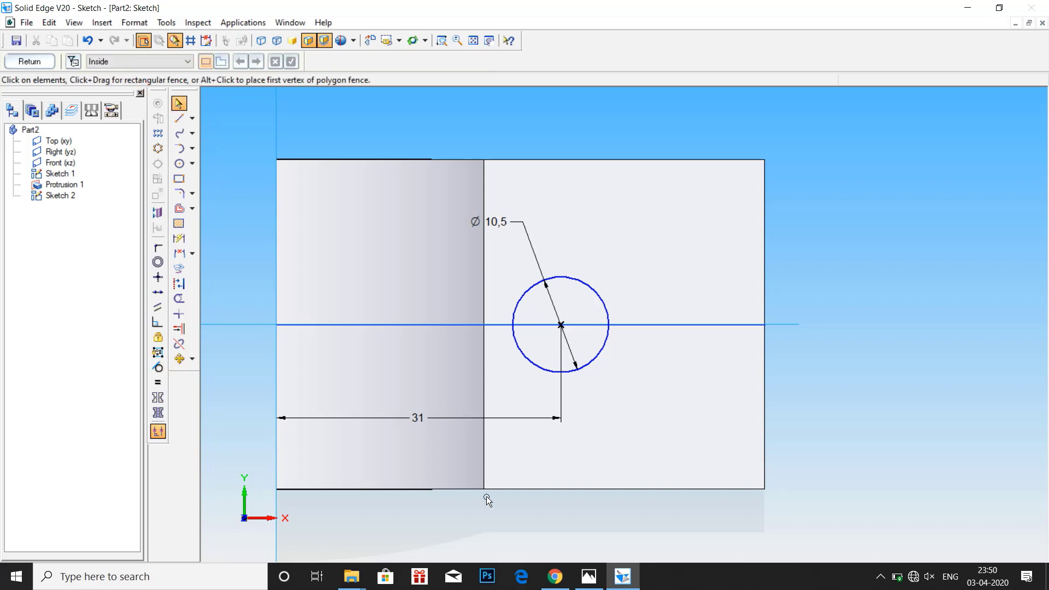
{"action": "middle_click_drag", "start_coordinate": [486, 495], "coordinate": [290, 257]}
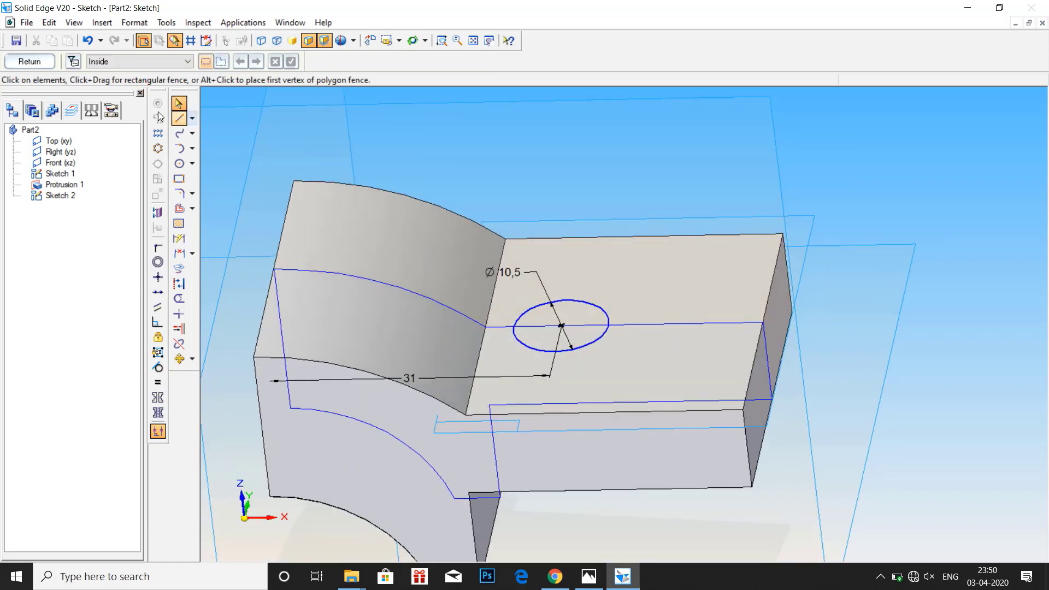
{"action": "left_click", "coordinate": [44, 64]}
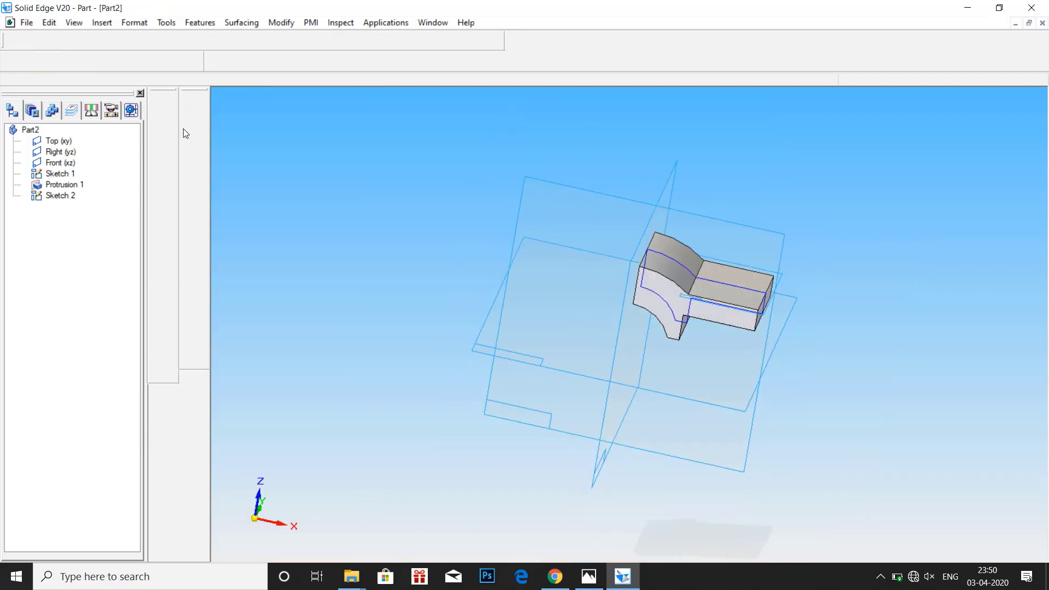
Step: Cut the hole circle downward through the flange with a Cutout about 42.8 mm deep and finish the feature
{"action": "left_click", "coordinate": [190, 175]}
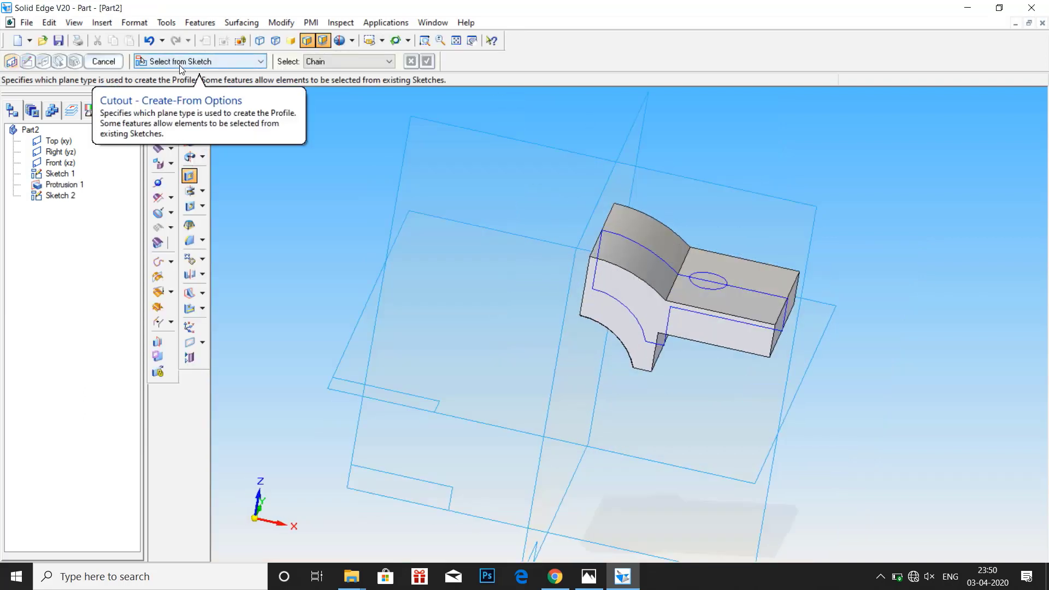
{"action": "left_click", "coordinate": [704, 290]}
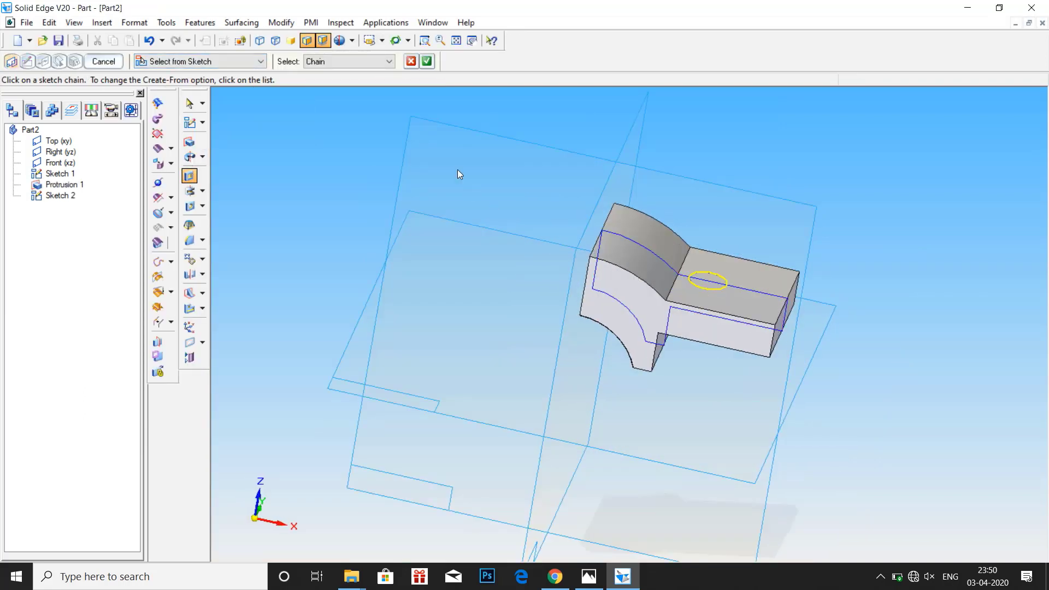
{"action": "left_click", "coordinate": [427, 61]}
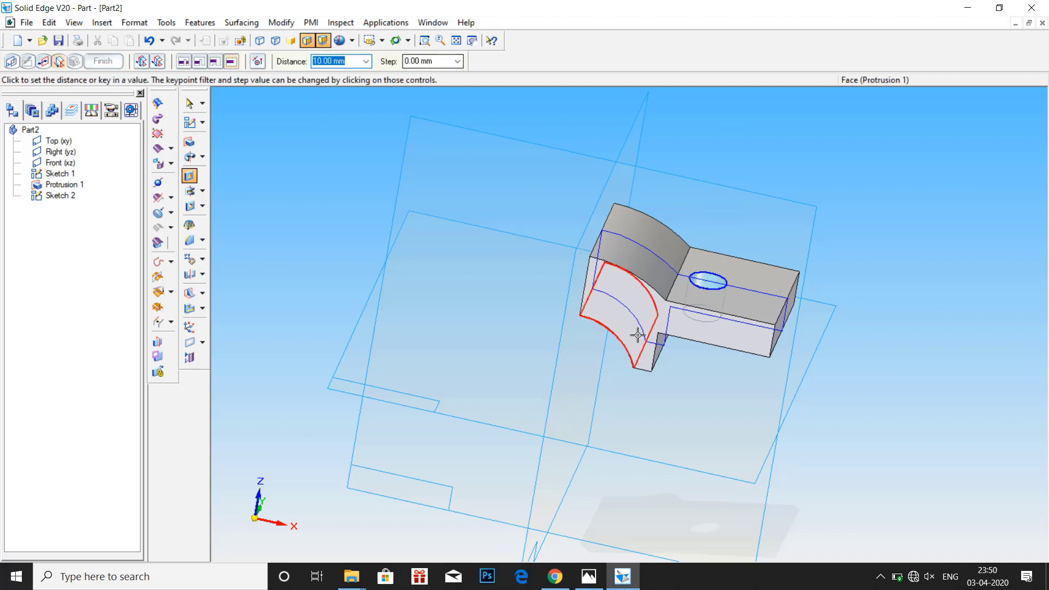
{"action": "left_click", "coordinate": [670, 416]}
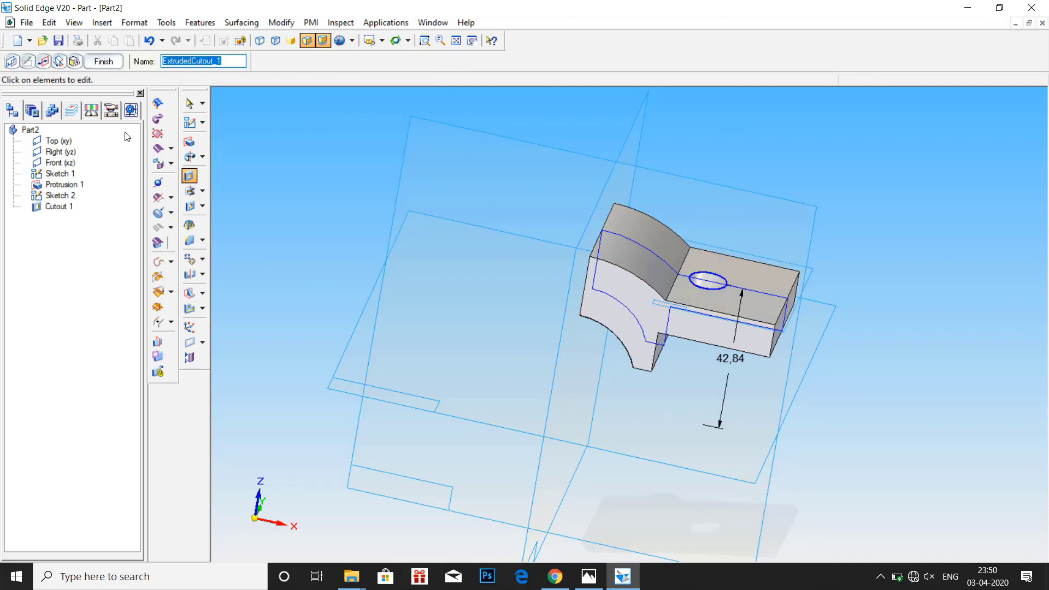
{"action": "left_click", "coordinate": [98, 62]}
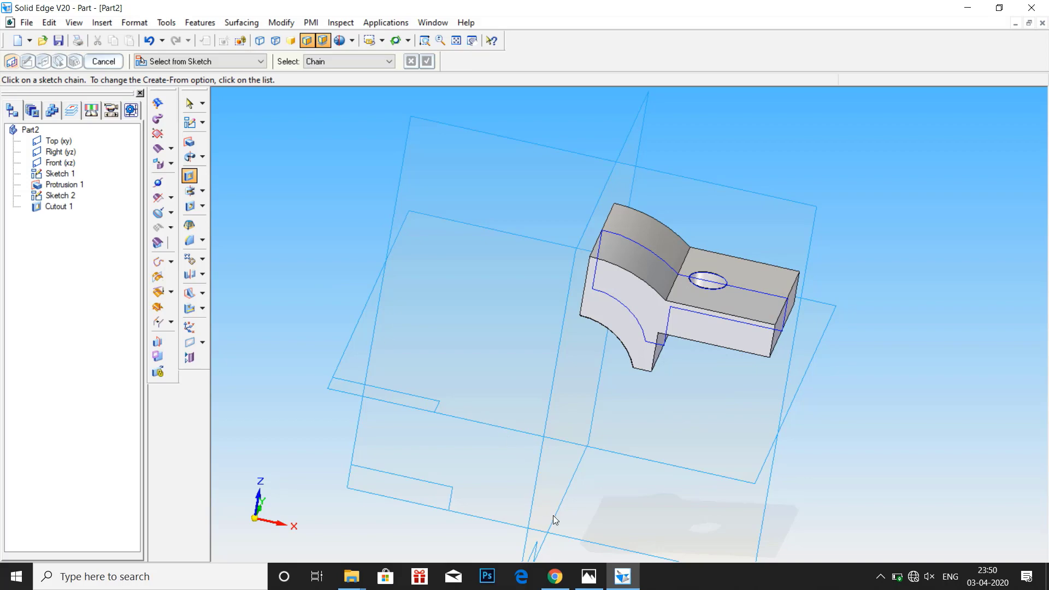
Step: Consult the reference drawing's boss radius, then sketch a circle about 21.9 mm in diameter concentric with the hole on the flange's upper face
{"action": "left_click", "coordinate": [582, 580]}
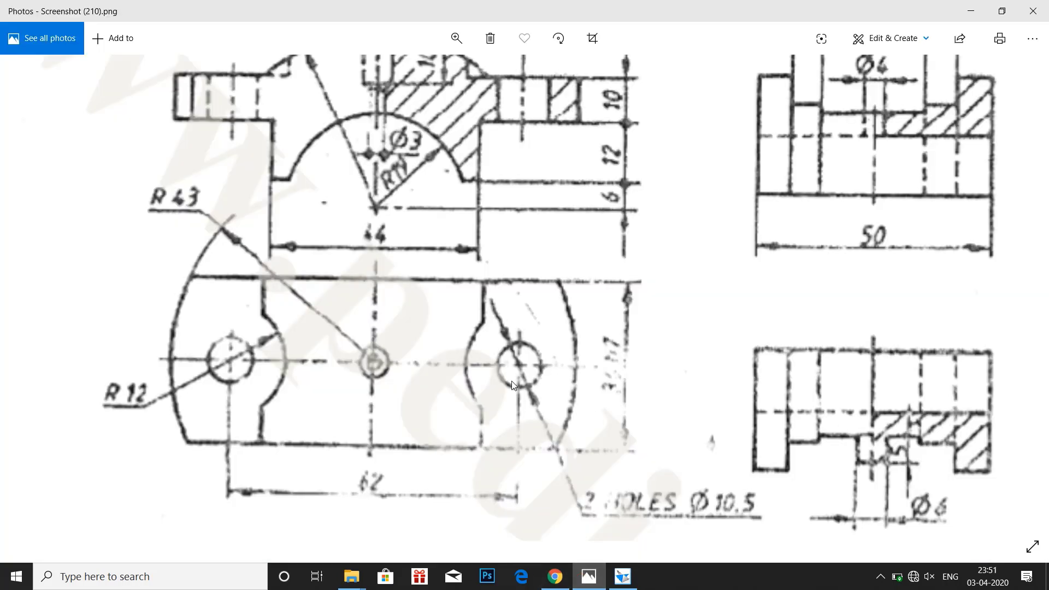
{"action": "scroll", "coordinate": [492, 234], "scroll_direction": "up", "scroll_amount": 3}
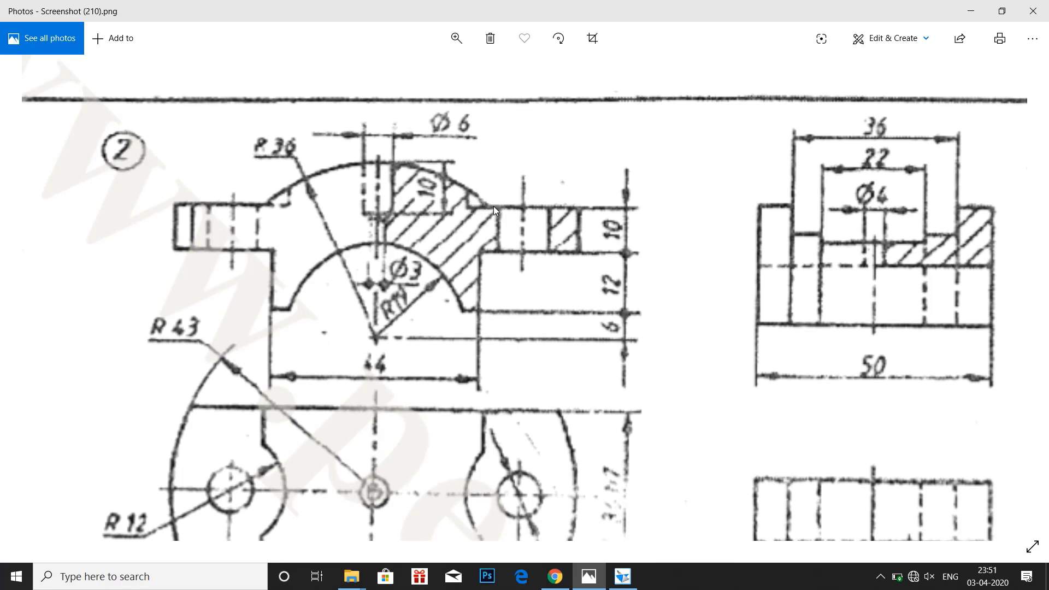
{"action": "scroll", "coordinate": [493, 359], "scroll_direction": "down", "scroll_amount": 2}
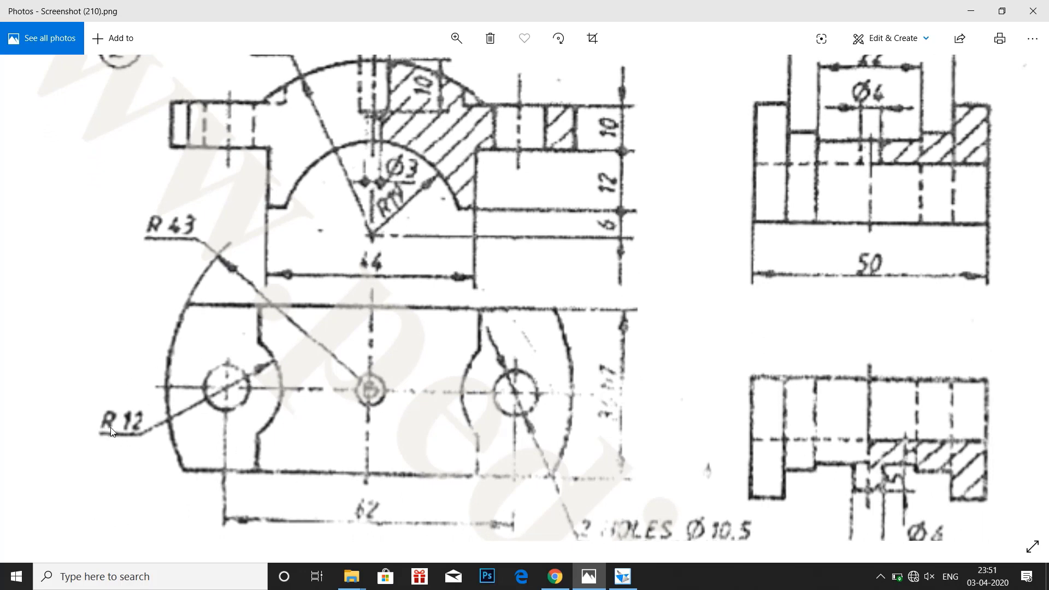
{"action": "left_click", "coordinate": [623, 576]}
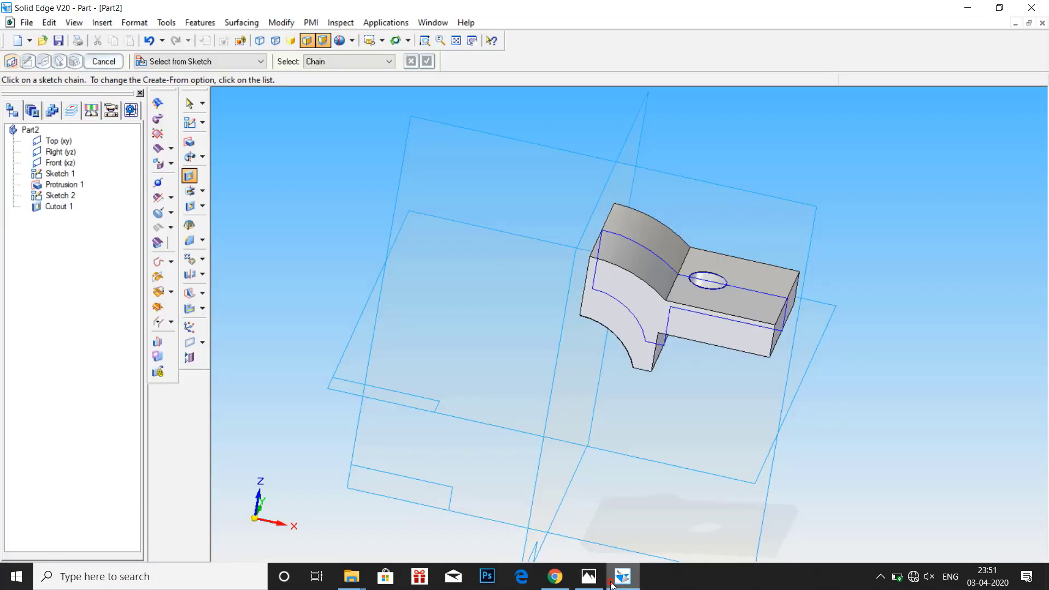
{"action": "left_click", "coordinate": [189, 124]}
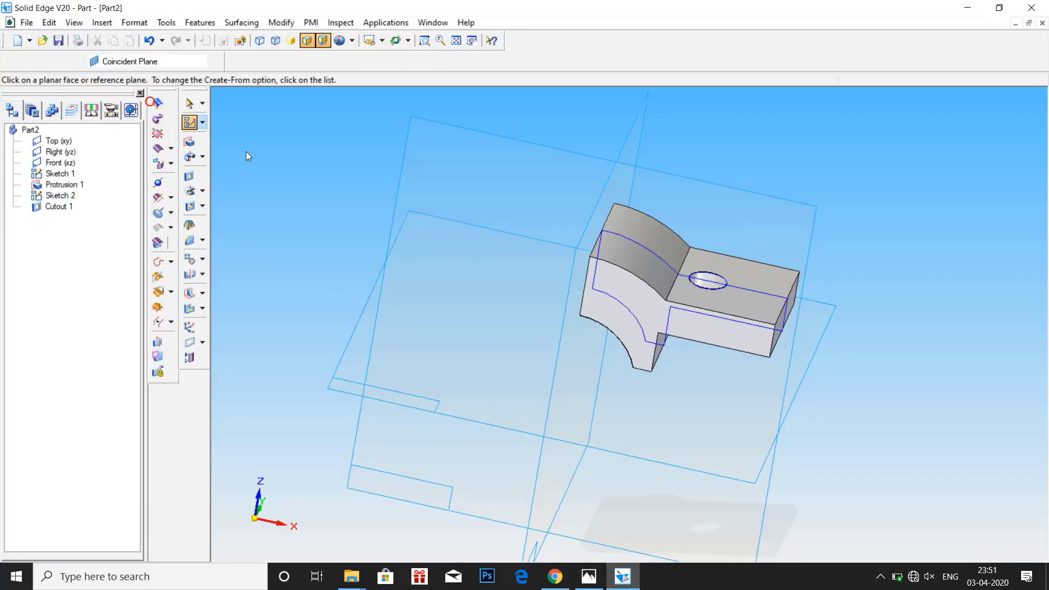
{"action": "left_click", "coordinate": [696, 302]}
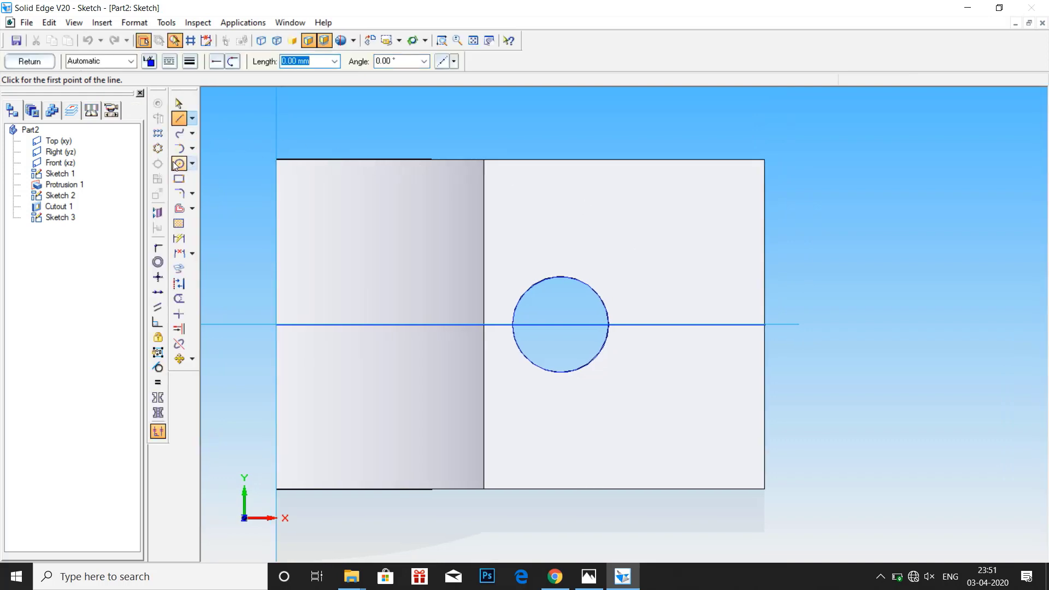
{"action": "left_click", "coordinate": [175, 164]}
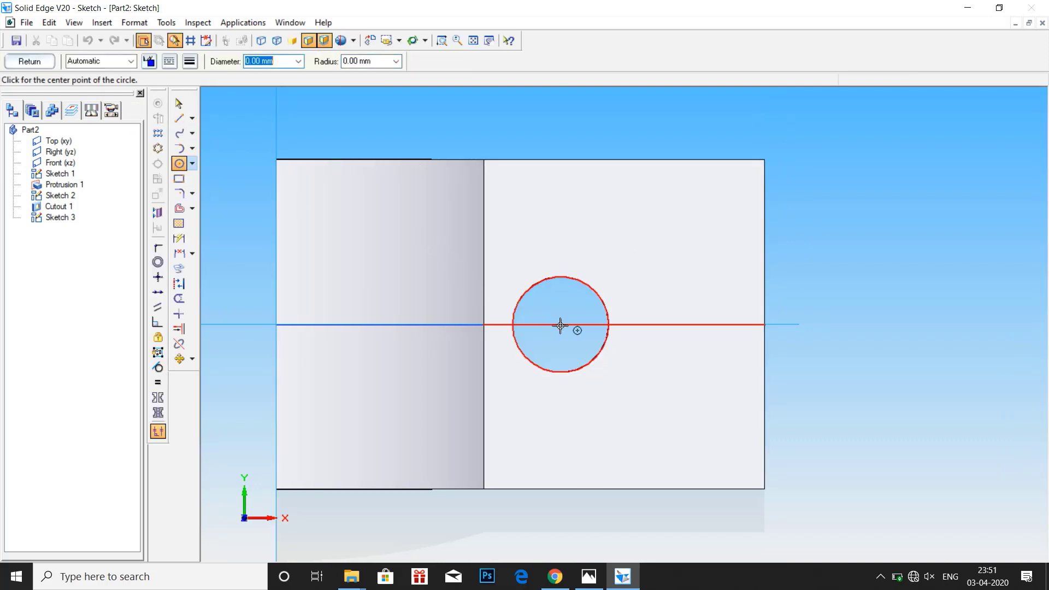
{"action": "left_click", "coordinate": [588, 576]}
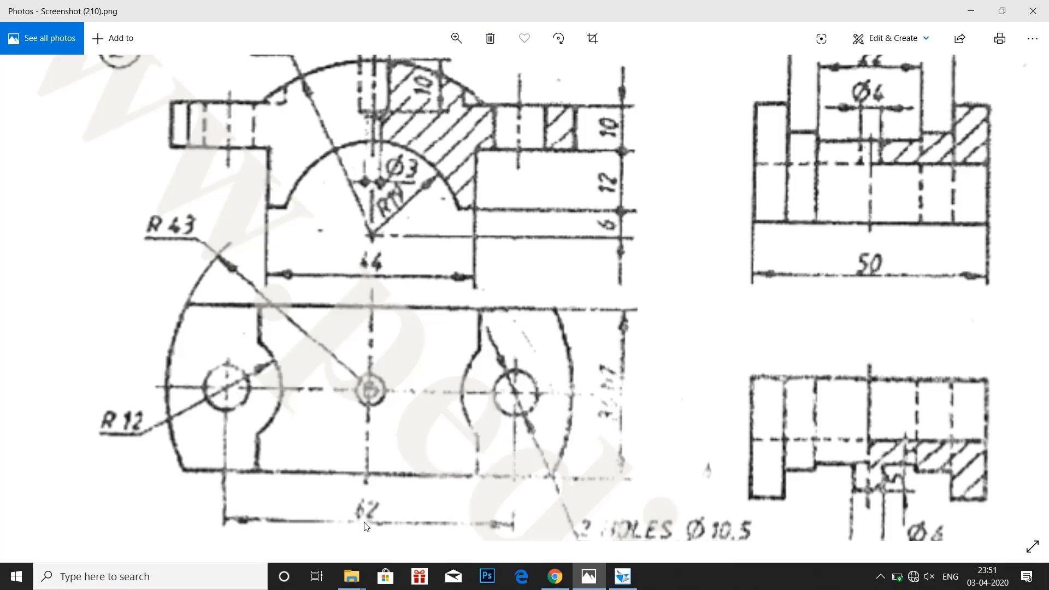
{"action": "left_click", "coordinate": [623, 576]}
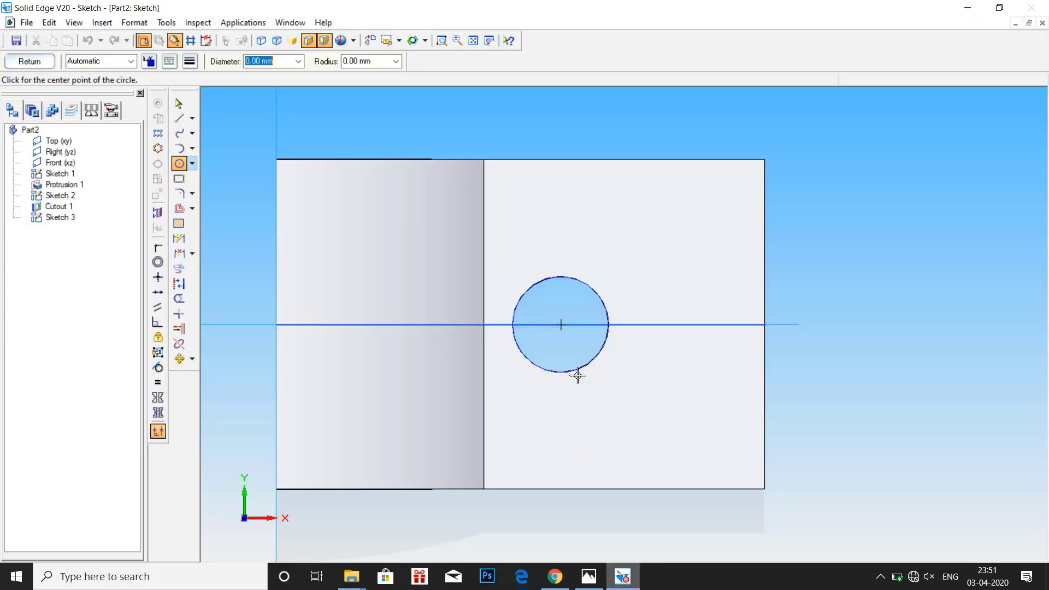
{"action": "left_click", "coordinate": [561, 325]}
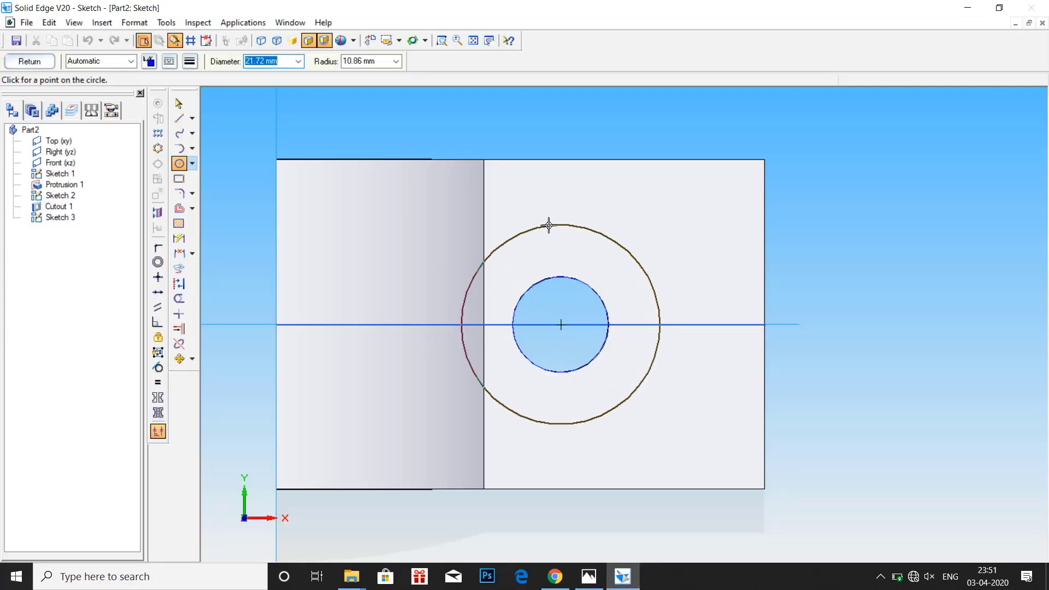
{"action": "left_click", "coordinate": [549, 225]}
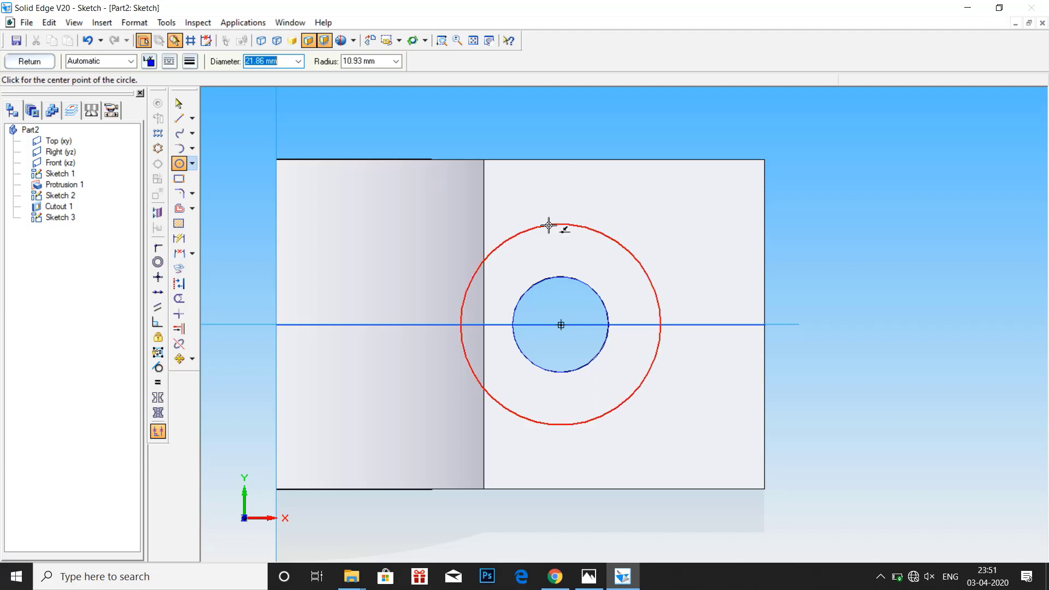
Step: Dimension the concentric circle with a diameter of 12*2 (24 mm) and exit the sketch
{"action": "left_click", "coordinate": [179, 239]}
{"action": "left_click", "coordinate": [529, 230]}
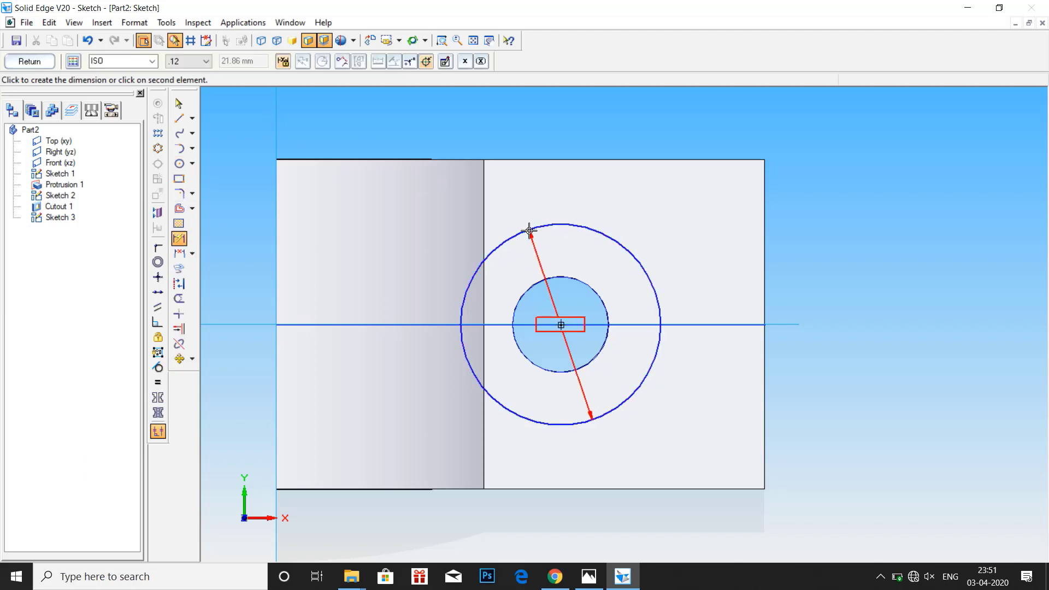
{"action": "left_click", "coordinate": [560, 136]}
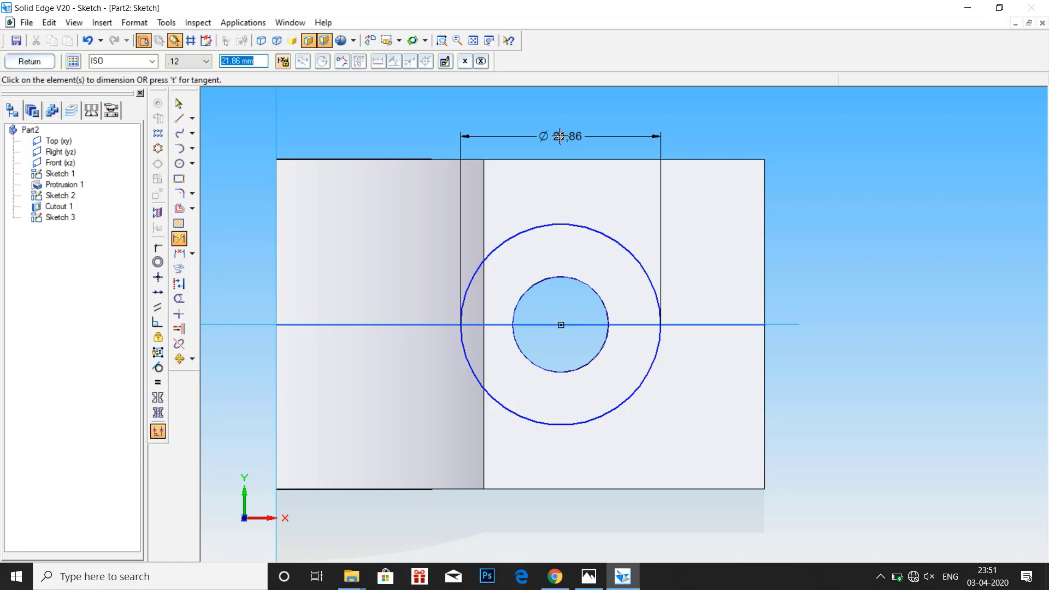
{"action": "type", "text": "12*2"}
{"action": "key", "text": "Return"}
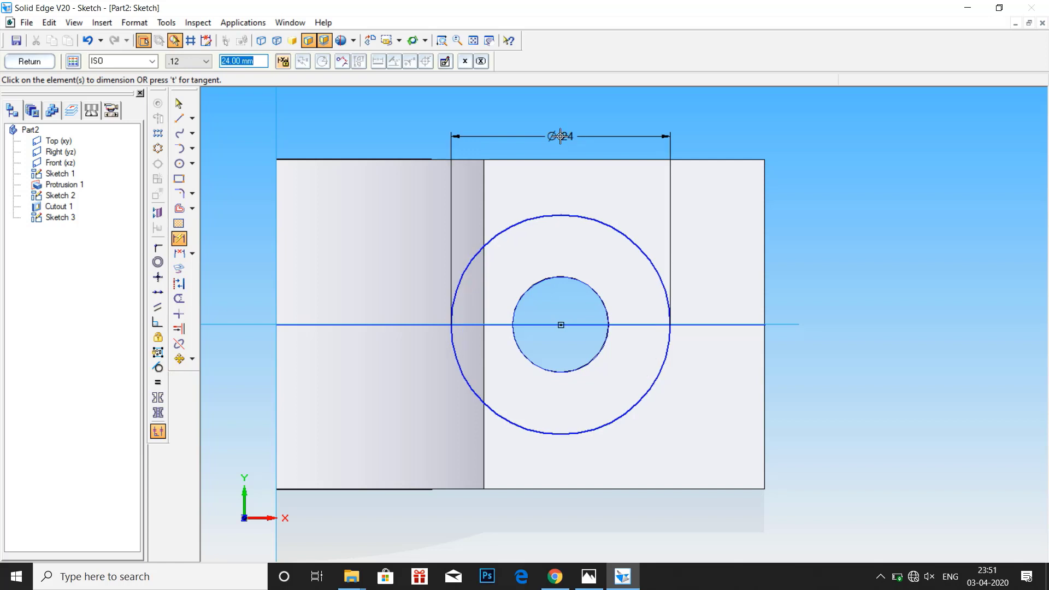
{"action": "left_click", "coordinate": [178, 103]}
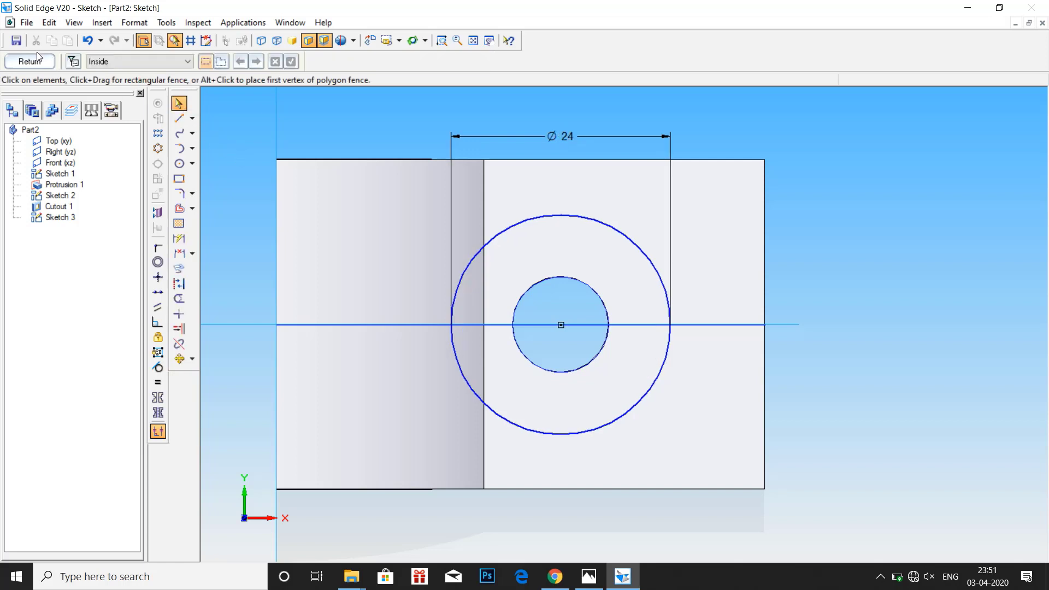
{"action": "left_click", "coordinate": [37, 57]}
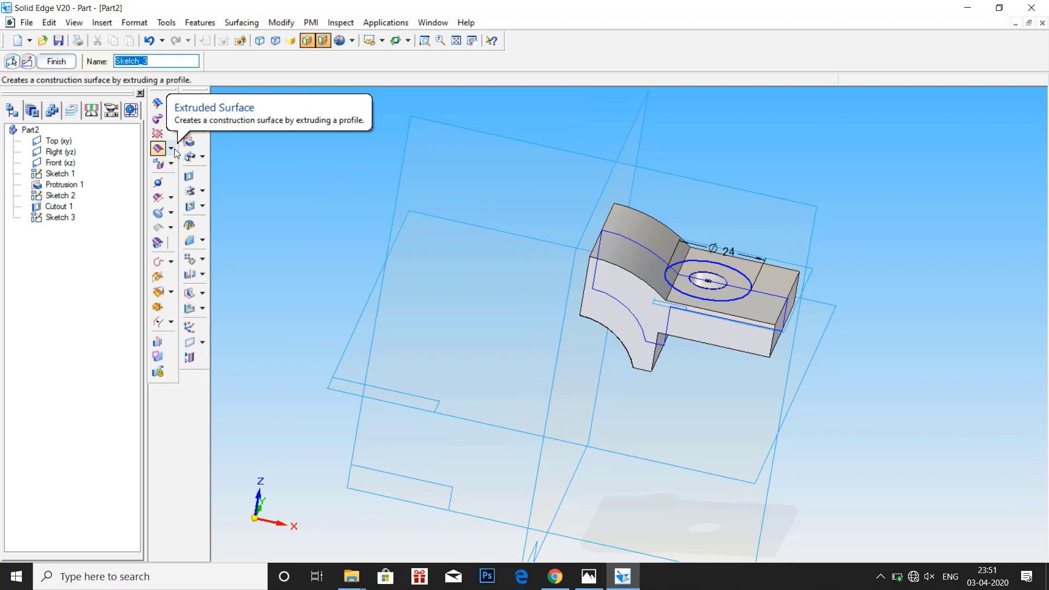
Step: Cut the 24 mm circle upward about 31.1 mm into the curved body with a Cutout and finish the feature
{"action": "left_click", "coordinate": [189, 175]}
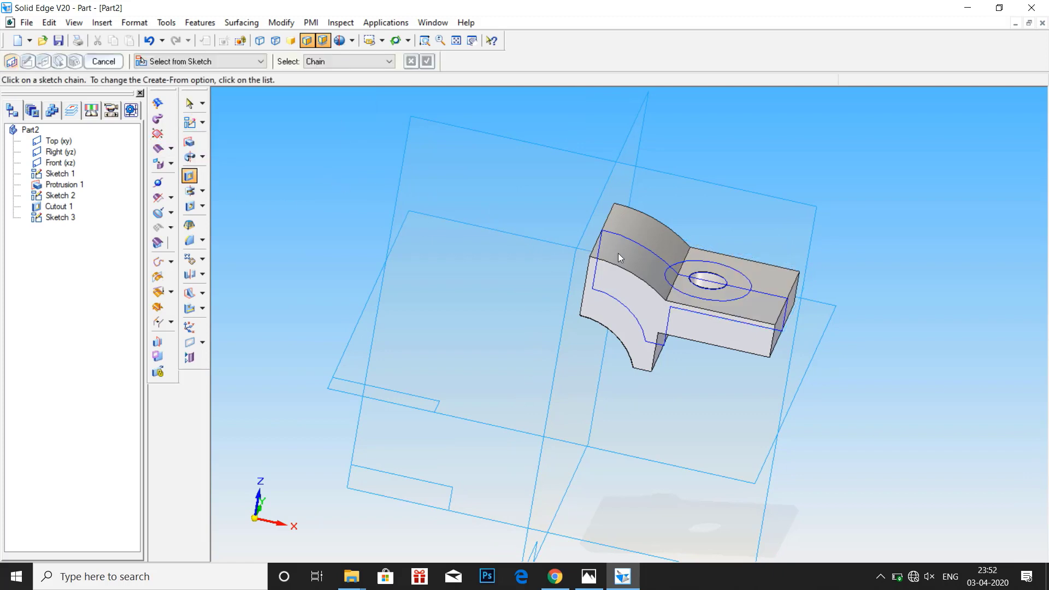
{"action": "left_click", "coordinate": [681, 282]}
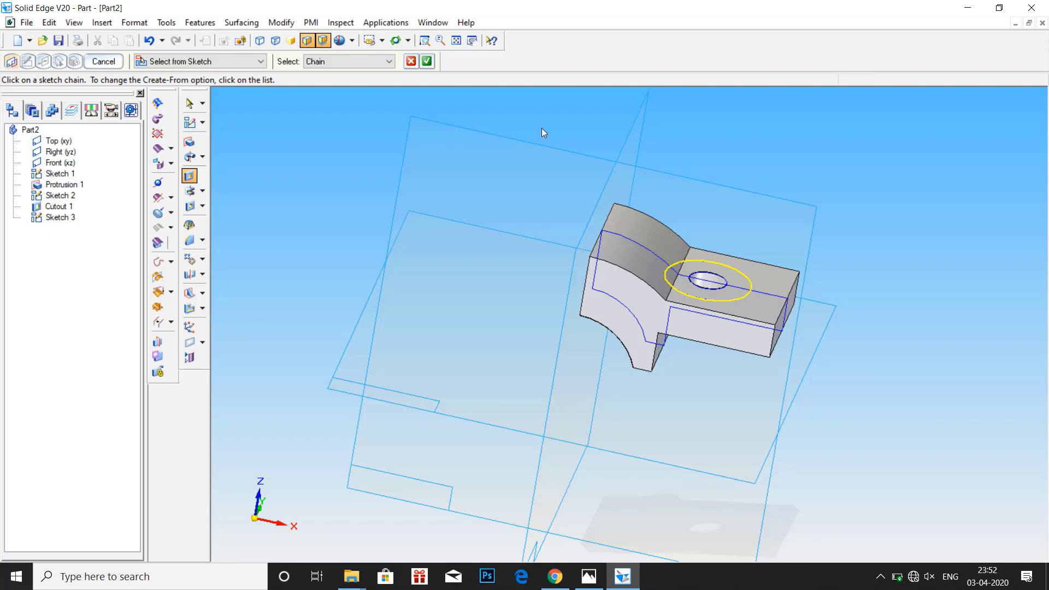
{"action": "left_click", "coordinate": [422, 60]}
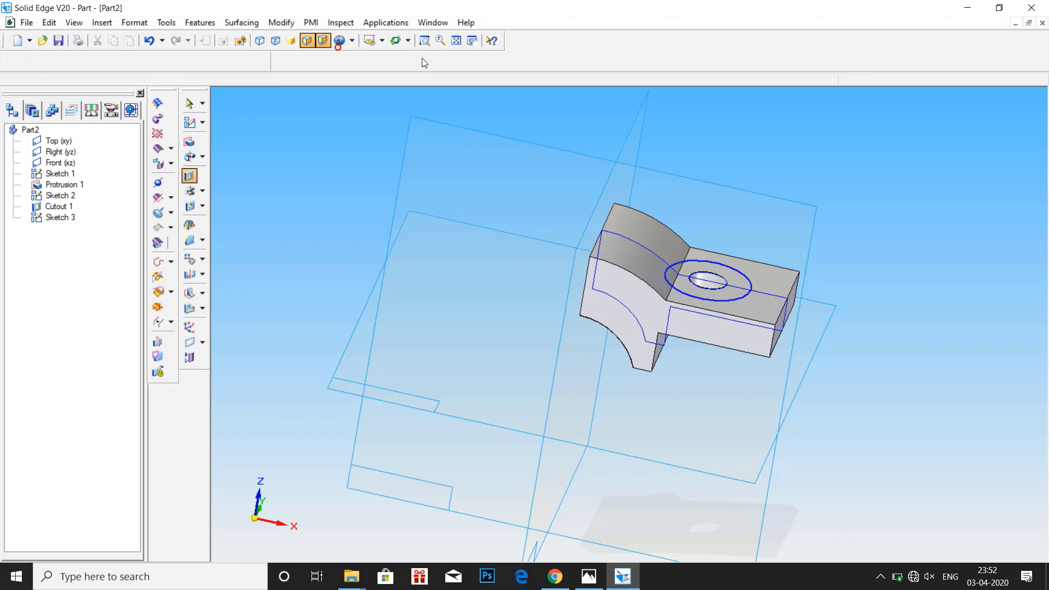
{"action": "left_click", "coordinate": [653, 165]}
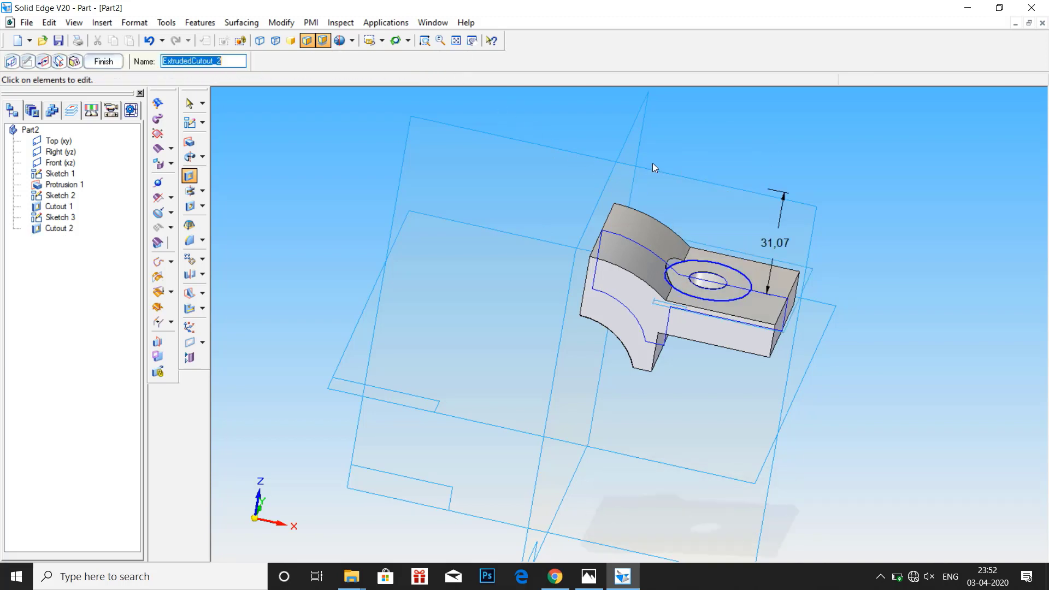
{"action": "middle_click_drag", "start_coordinate": [653, 162], "coordinate": [628, 180]}
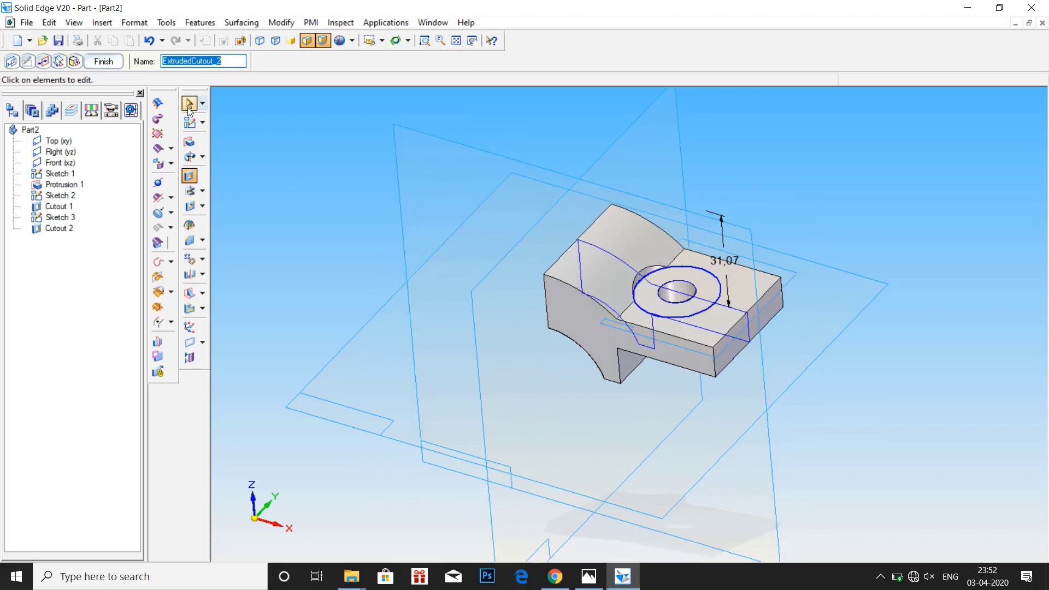
{"action": "left_click", "coordinate": [115, 62]}
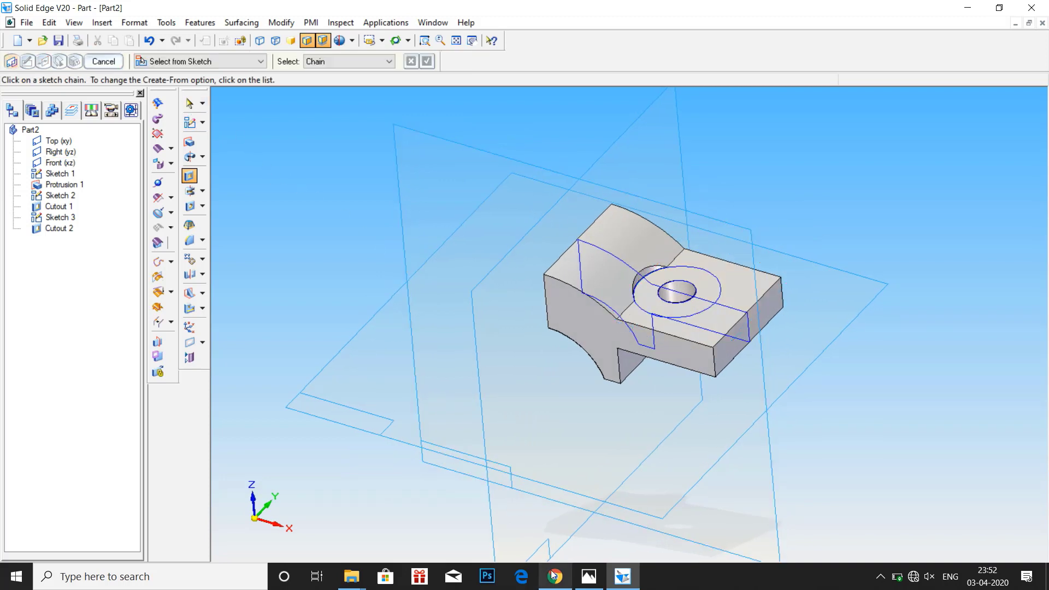
Step: Consult the reference drawing's flange end radius, then sketch a circle of radius 43 mm centred on the origin on the flange's upper face
{"action": "mouse_move", "coordinate": [623, 576]}
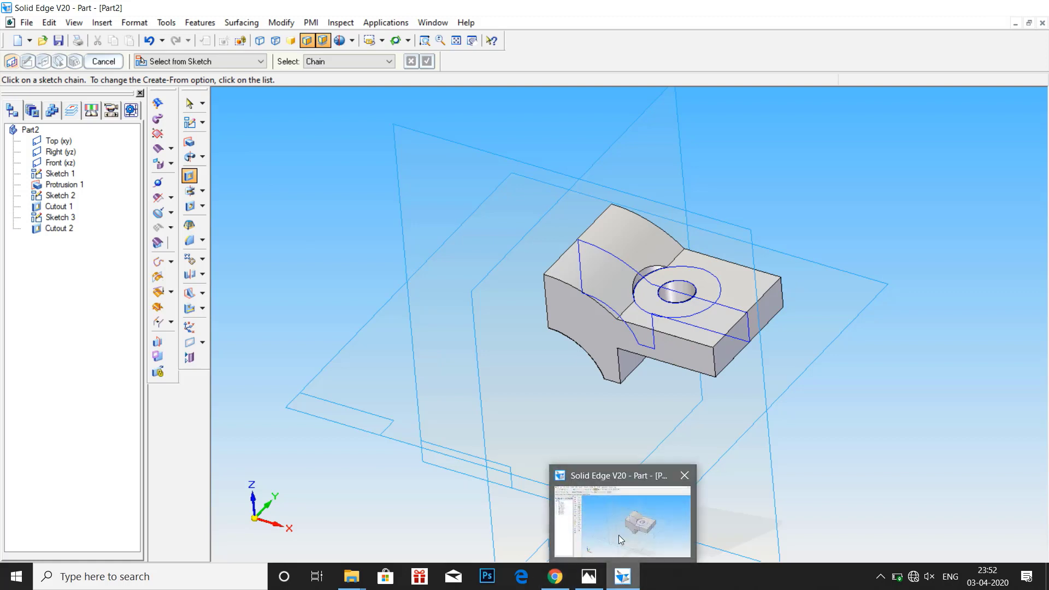
{"action": "left_click", "coordinate": [588, 576]}
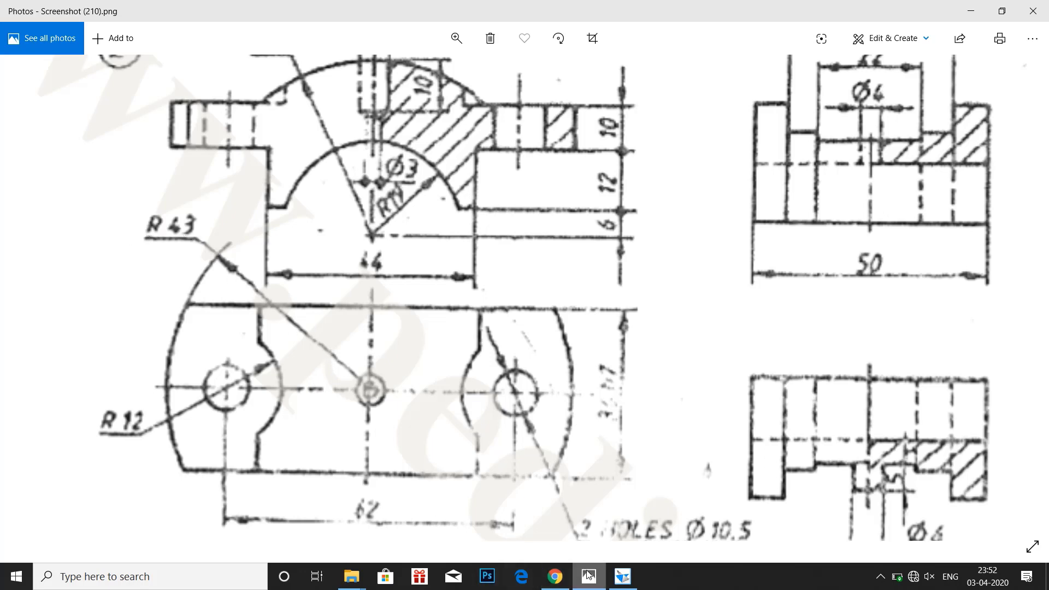
{"action": "left_click", "coordinate": [622, 576]}
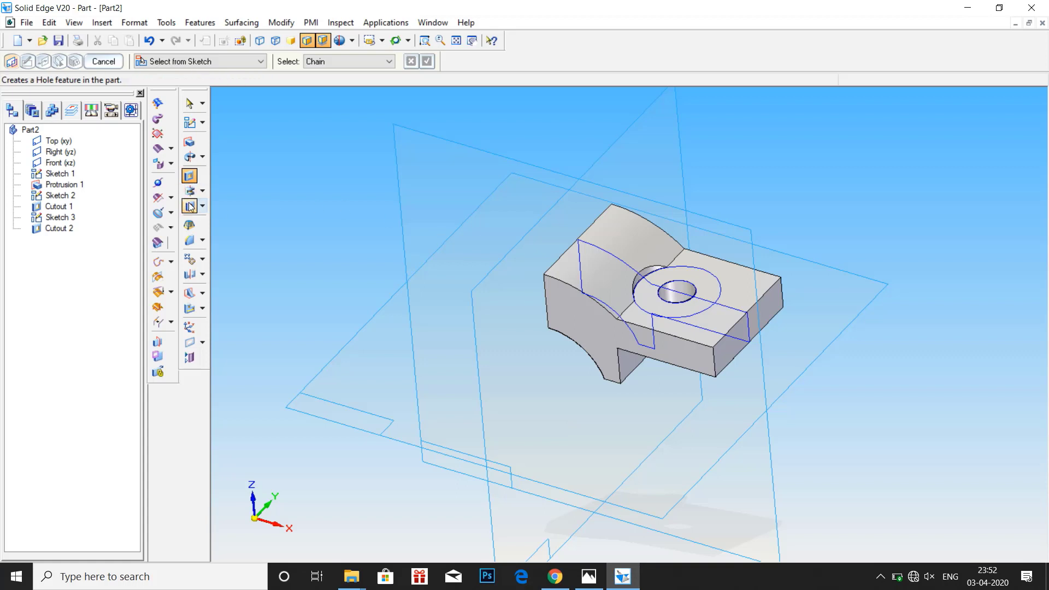
{"action": "left_click", "coordinate": [190, 122]}
{"action": "left_click", "coordinate": [632, 314]}
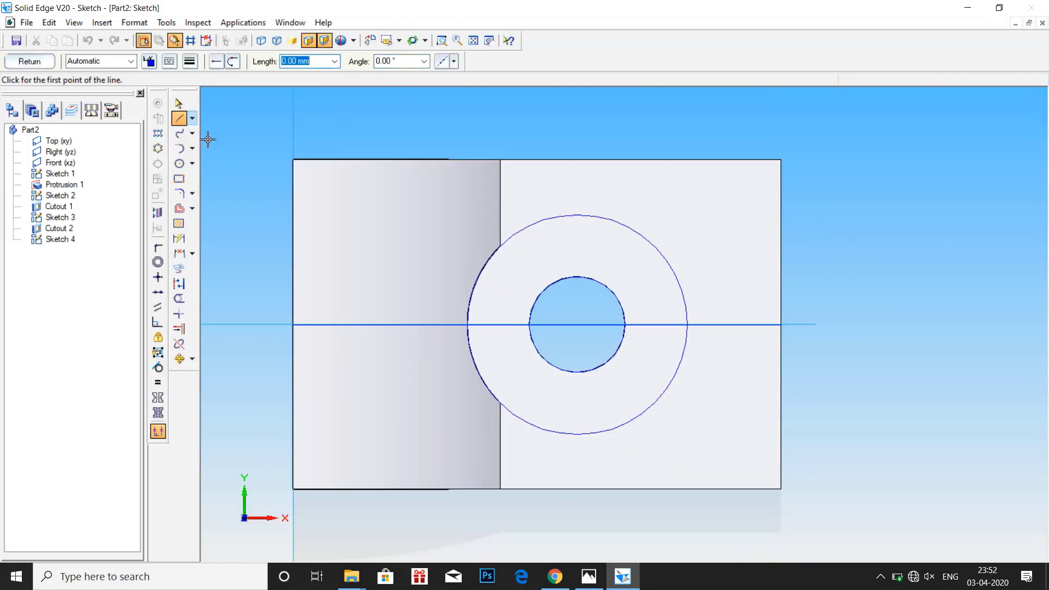
{"action": "left_click", "coordinate": [180, 163]}
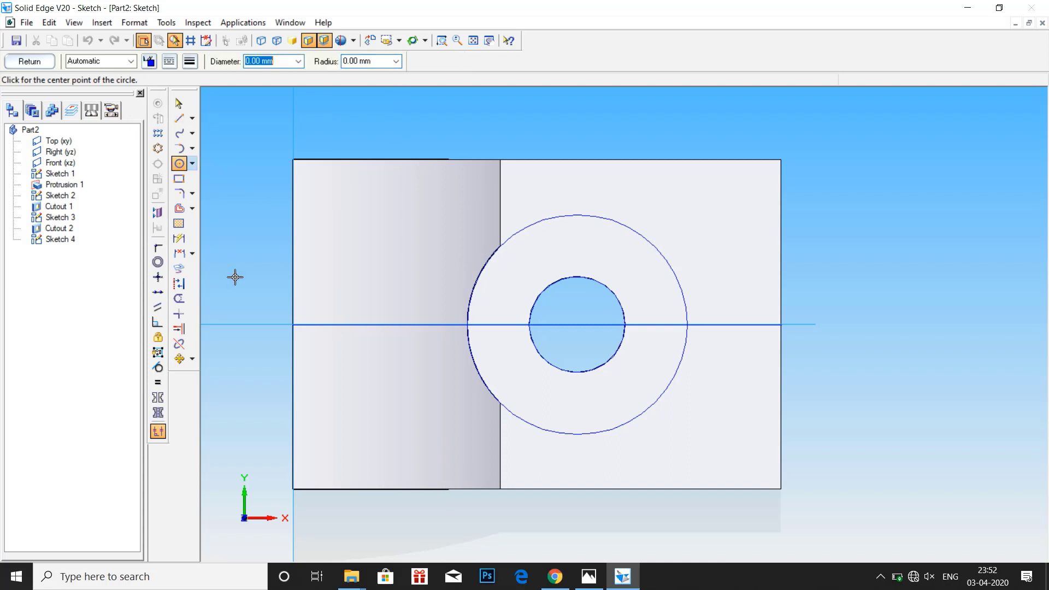
{"action": "left_click", "coordinate": [293, 326]}
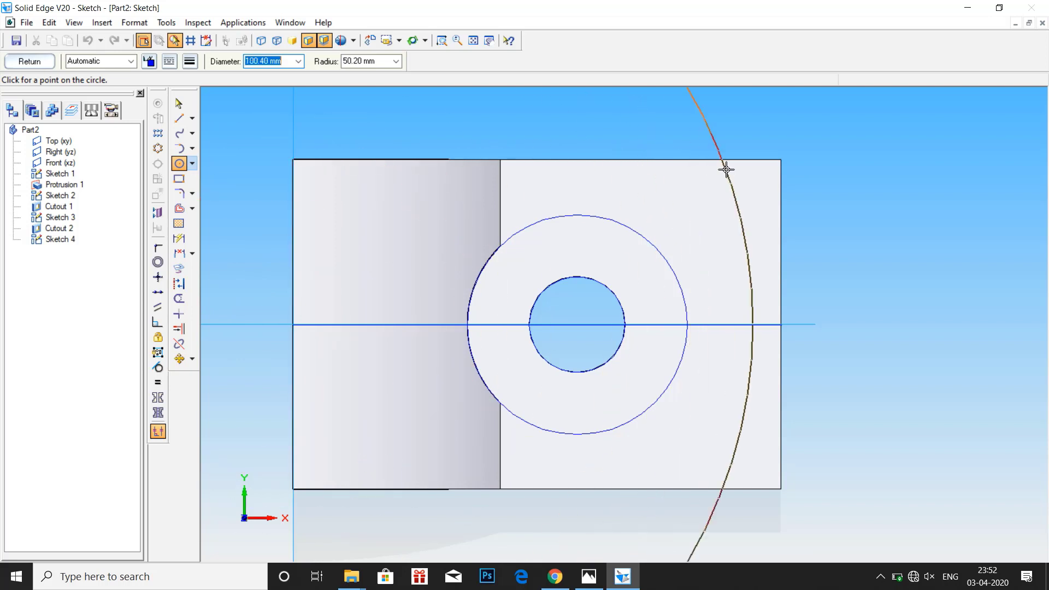
{"action": "left_click", "coordinate": [386, 64]}
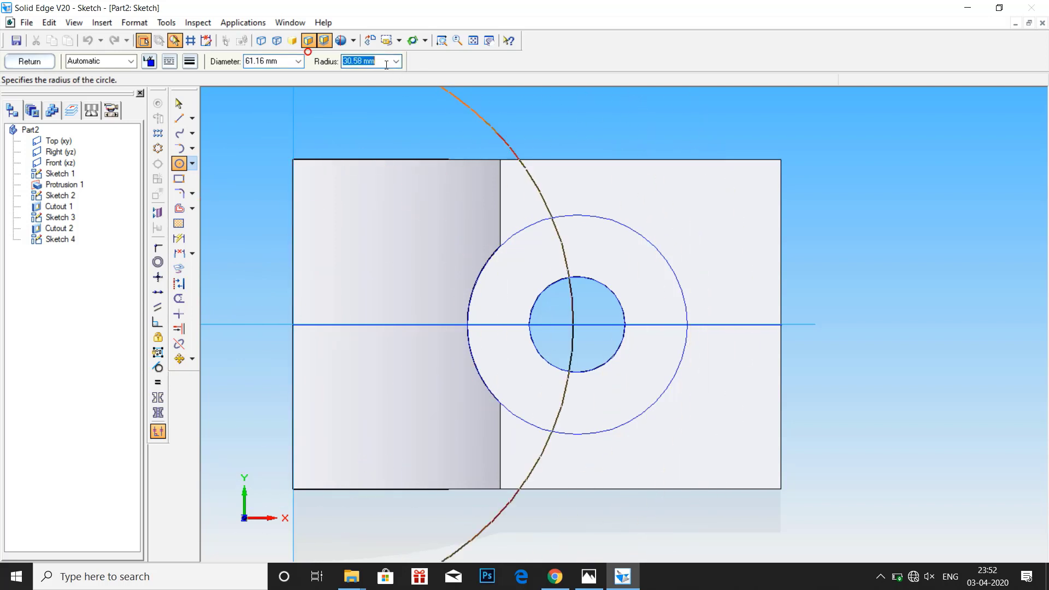
{"action": "type", "text": "4"}
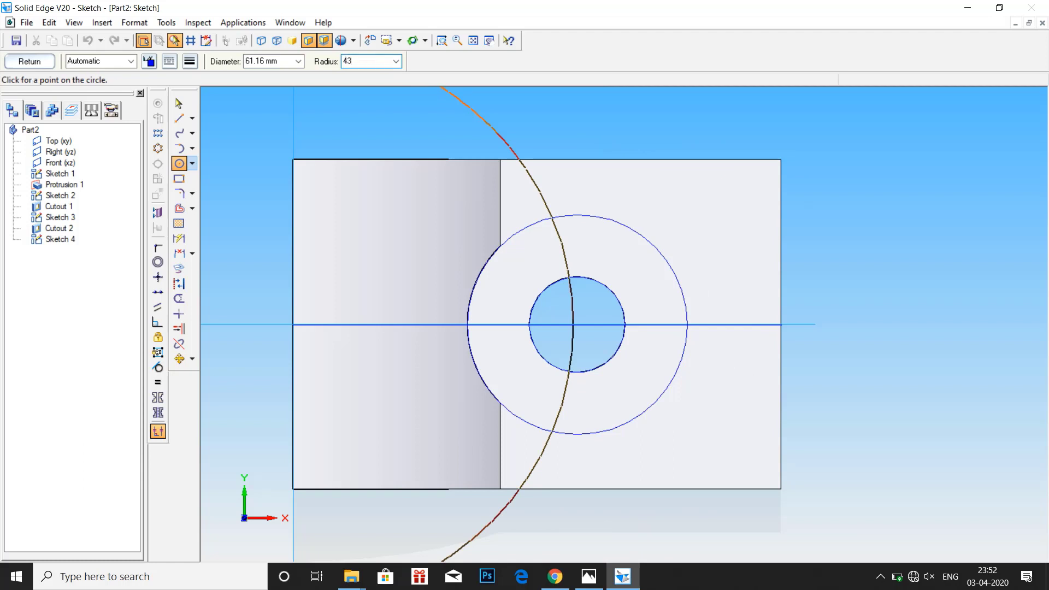
{"action": "type", "text": "3"}
{"action": "key", "text": "Return"}
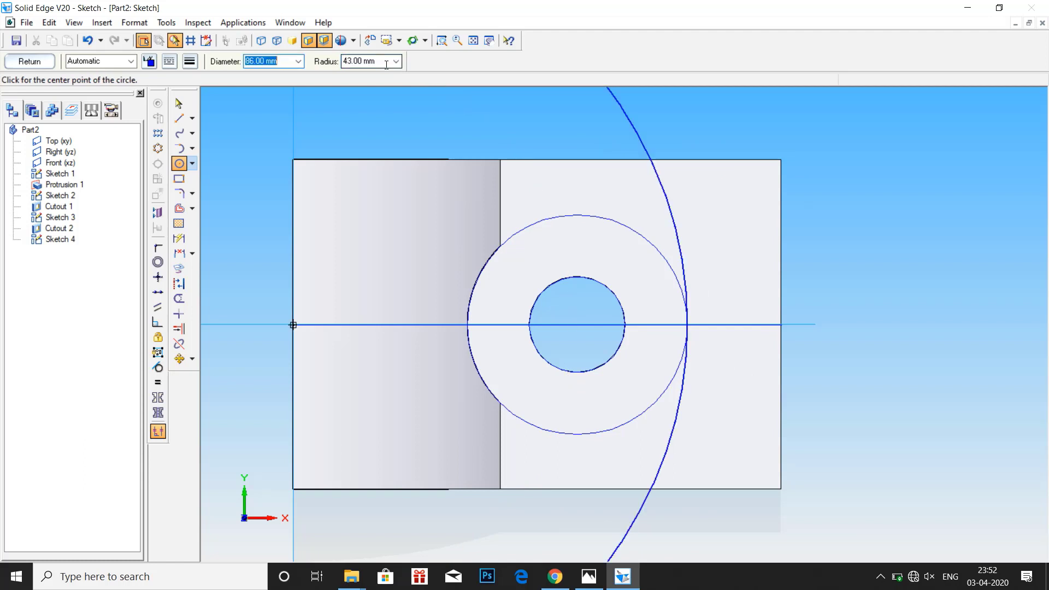
{"action": "left_click", "coordinate": [16, 62]}
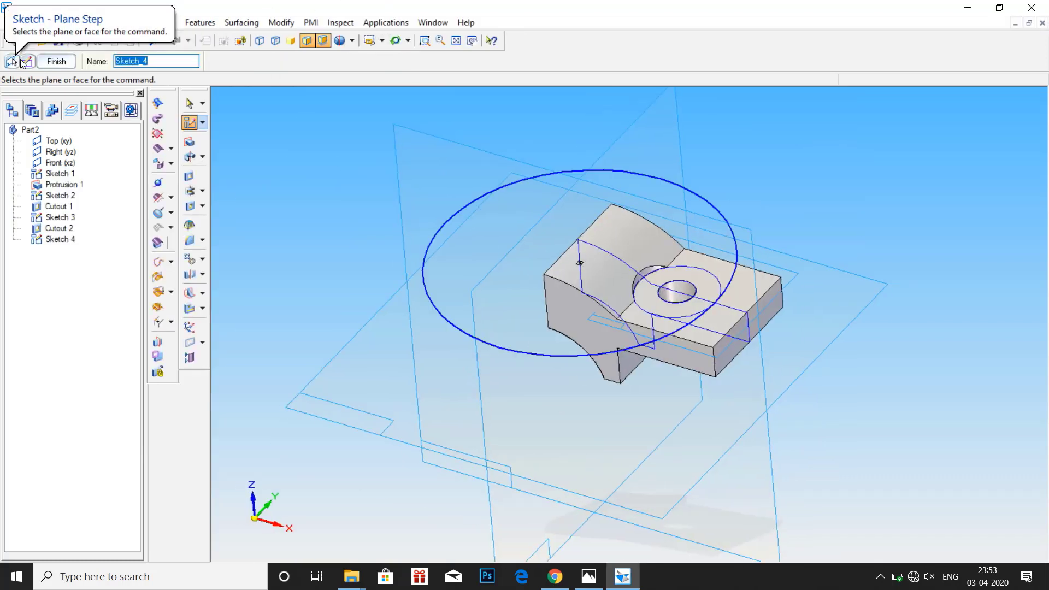
Step: Edit the profile of Sketch 4 and draw three connected lines around the flange's outer end, starting and ending on the 43 mm radius circle
{"action": "left_click", "coordinate": [188, 176]}
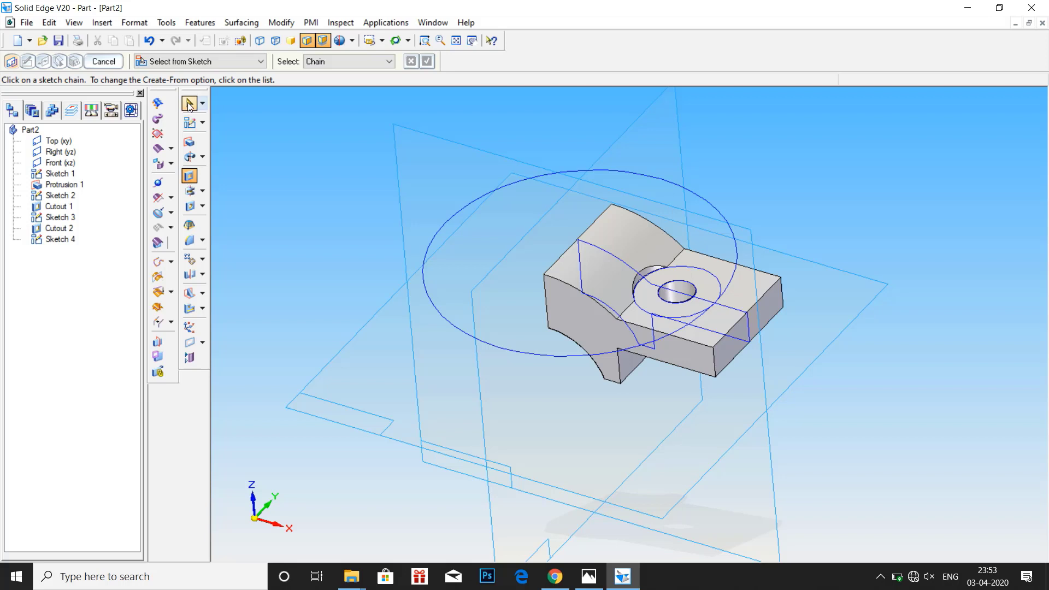
{"action": "left_click", "coordinate": [109, 63]}
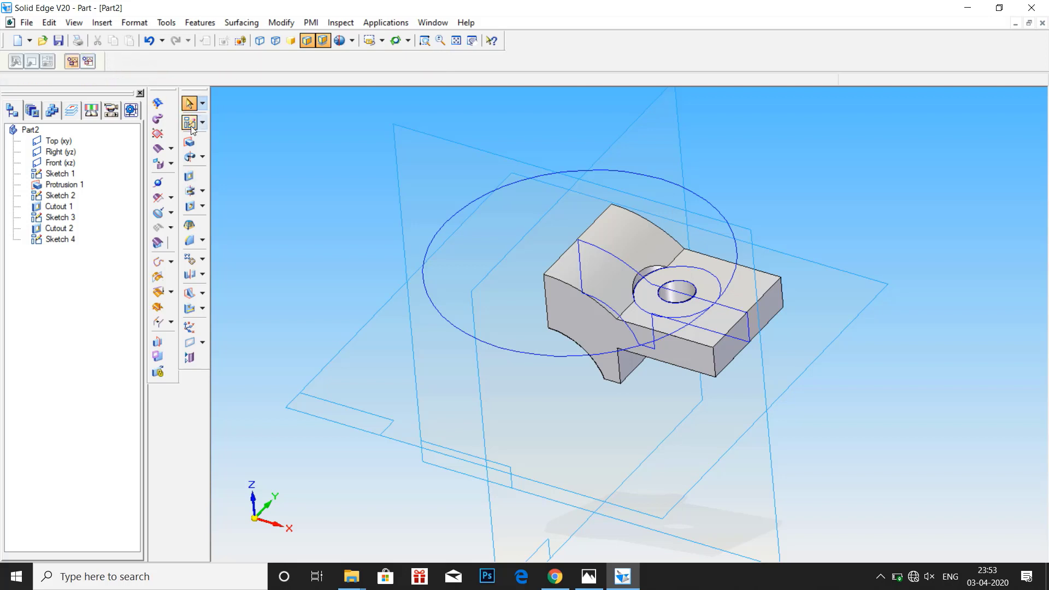
{"action": "right_click", "coordinate": [59, 238]}
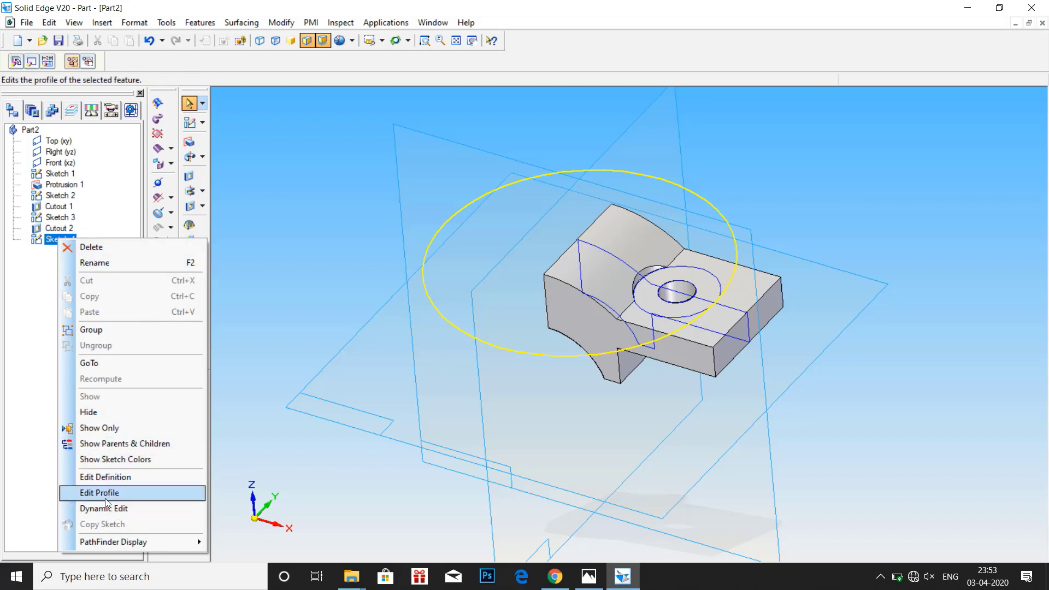
{"action": "left_click", "coordinate": [106, 493]}
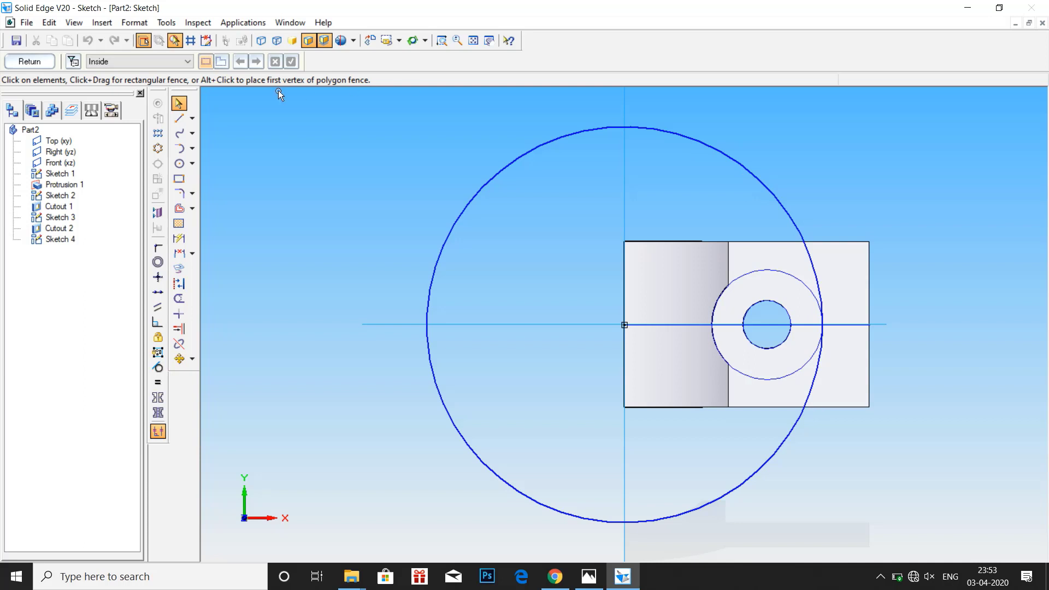
{"action": "left_click", "coordinate": [178, 118]}
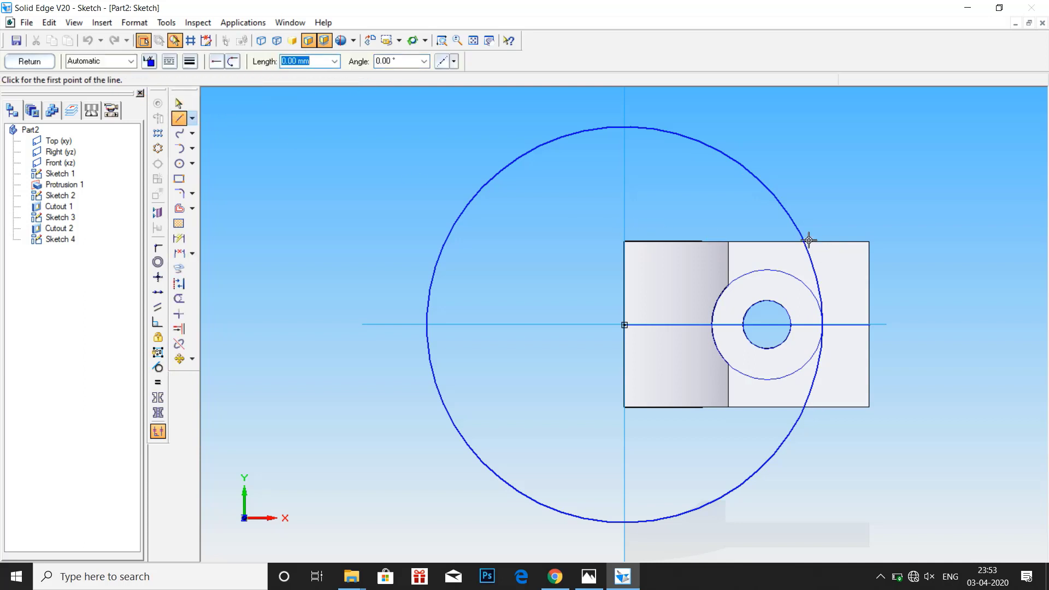
{"action": "left_click", "coordinate": [795, 222]}
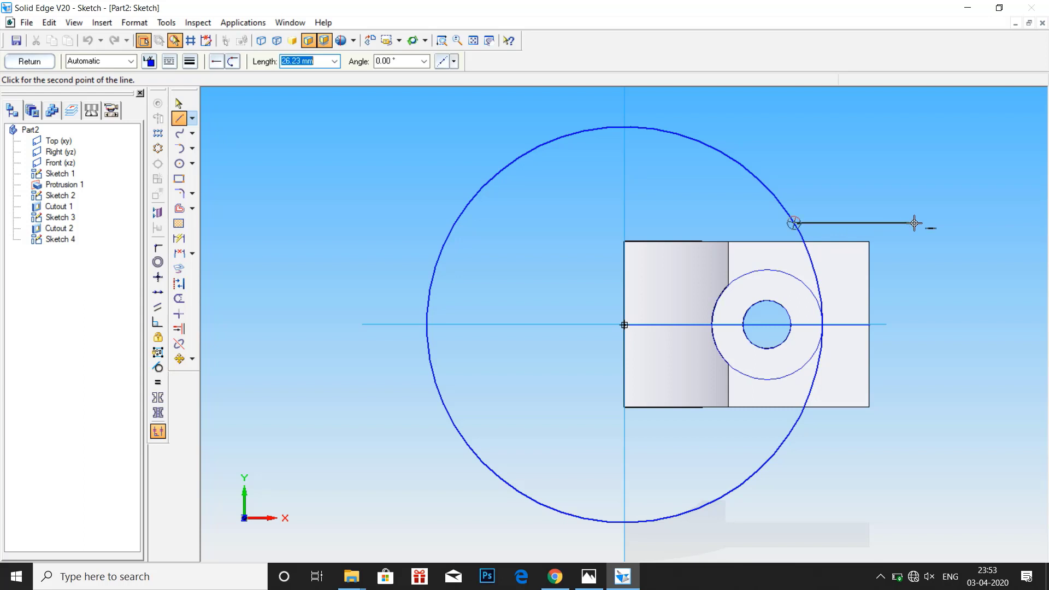
{"action": "left_click", "coordinate": [915, 446]}
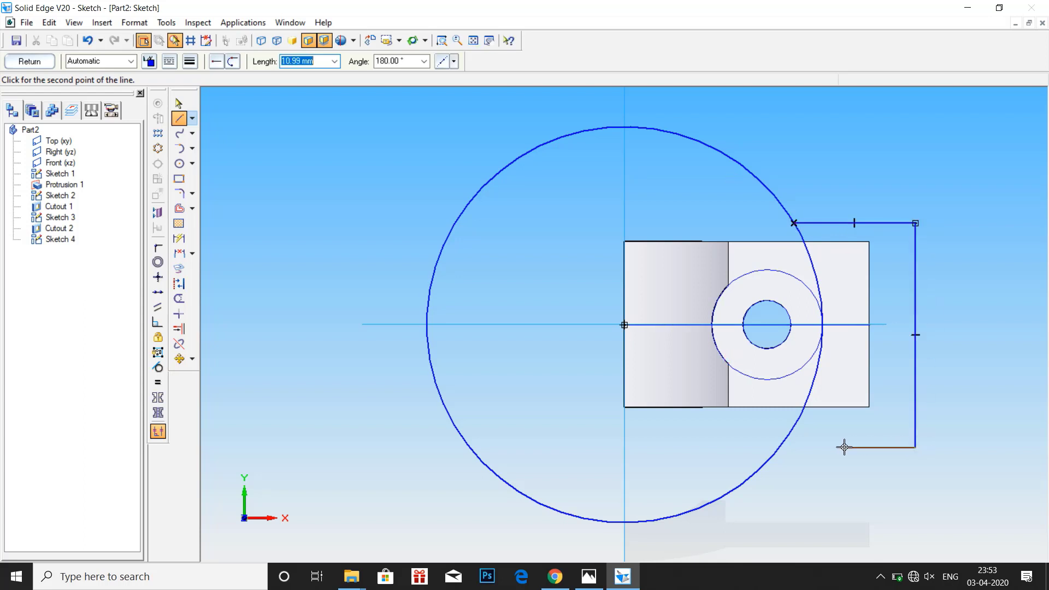
{"action": "left_click", "coordinate": [780, 447]}
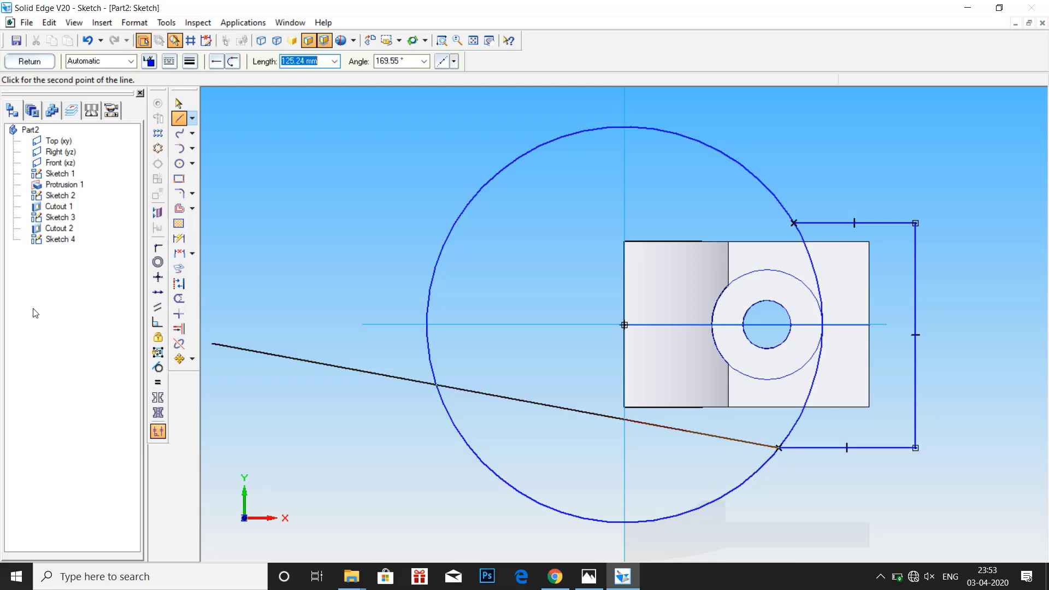
Step: Trim away the large portion of the circle outside the three lines to leave a closed profile, and exit the sketch
{"action": "left_click", "coordinate": [178, 298]}
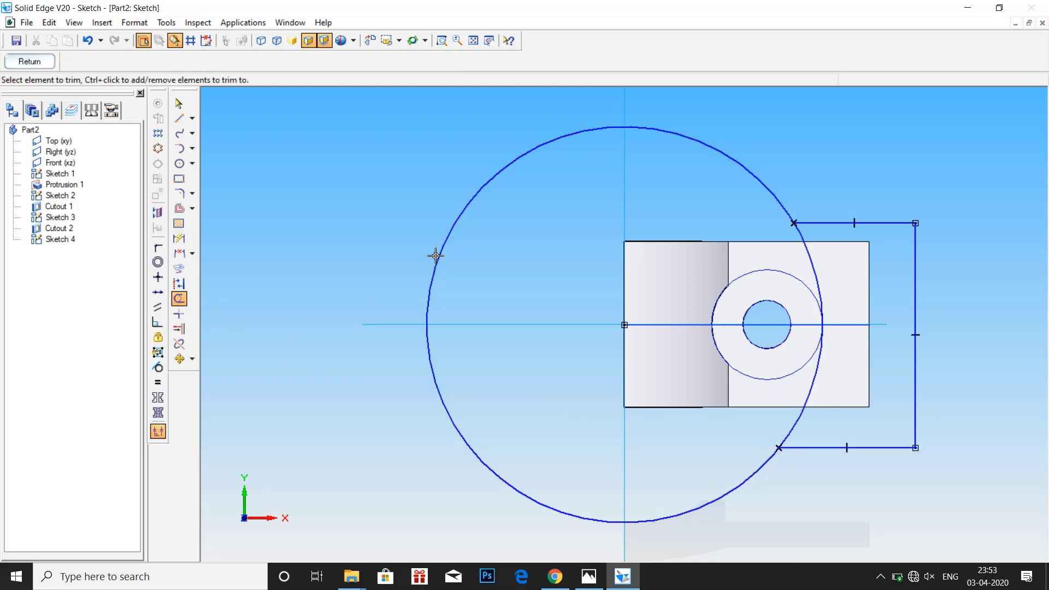
{"action": "left_click", "coordinate": [445, 240]}
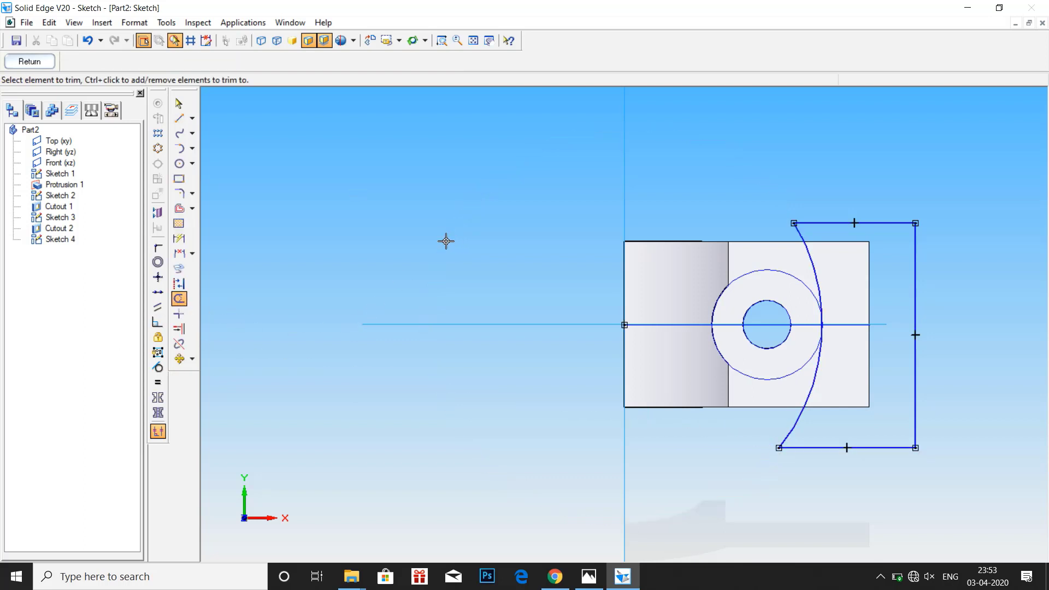
{"action": "left_click", "coordinate": [28, 60]}
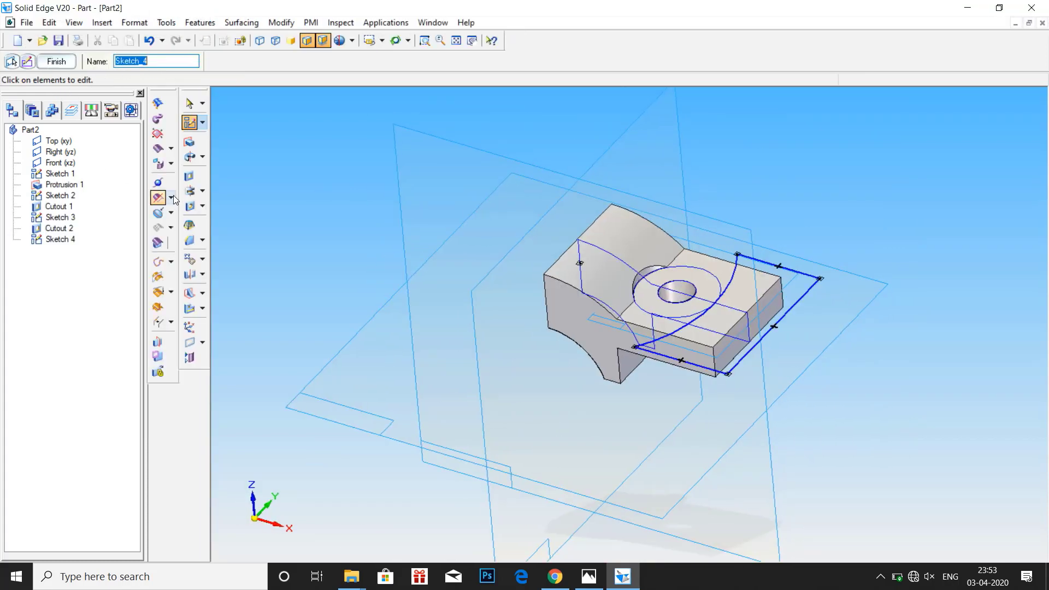
Step: Cut the closed end profile about 45 mm downward through the flange with a Cutout and finish the feature
{"action": "left_click", "coordinate": [189, 176]}
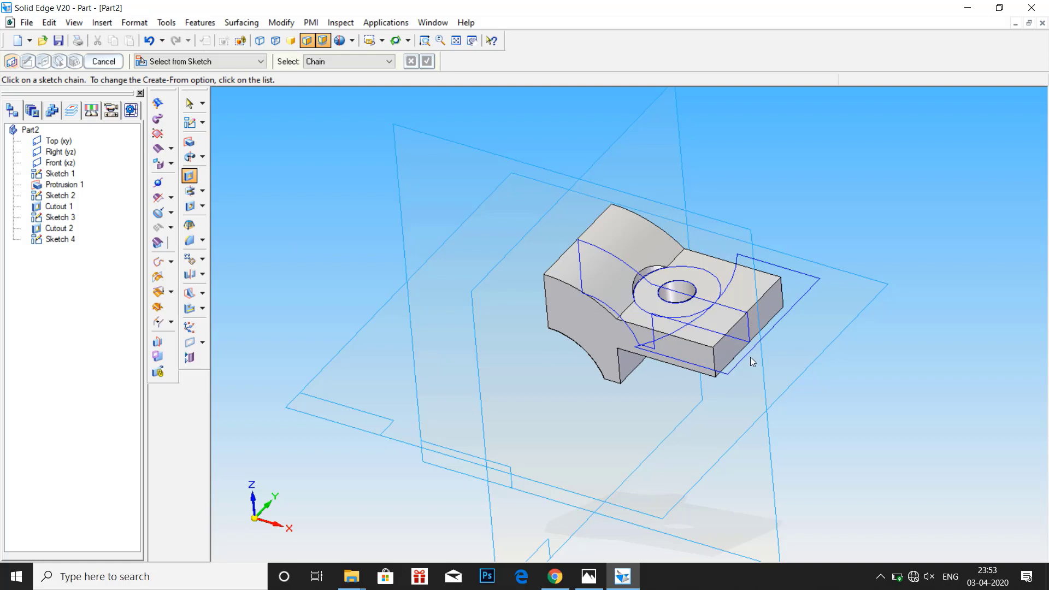
{"action": "left_click", "coordinate": [744, 355]}
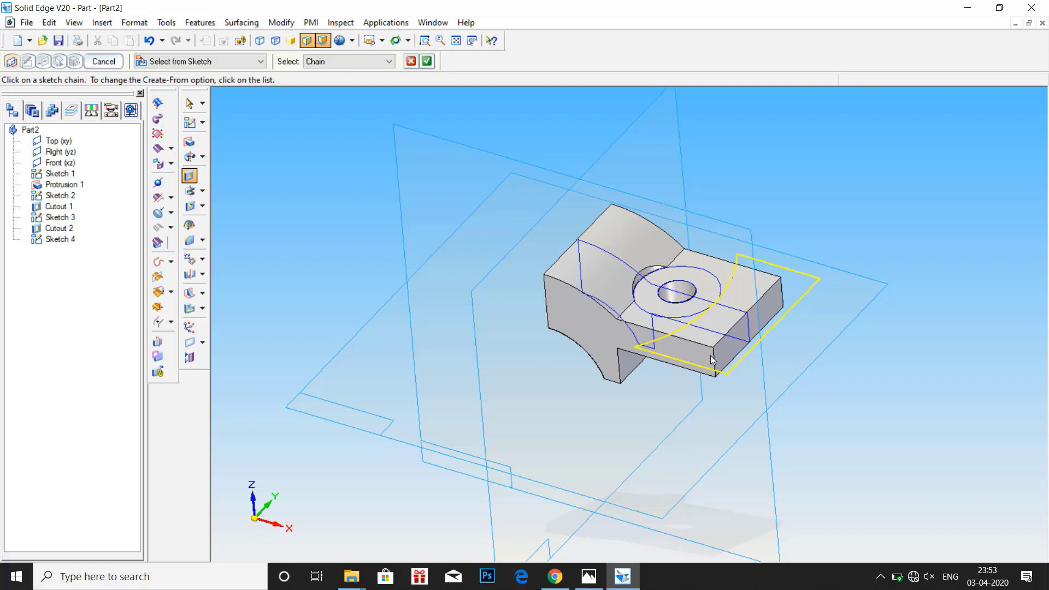
{"action": "left_click", "coordinate": [427, 61]}
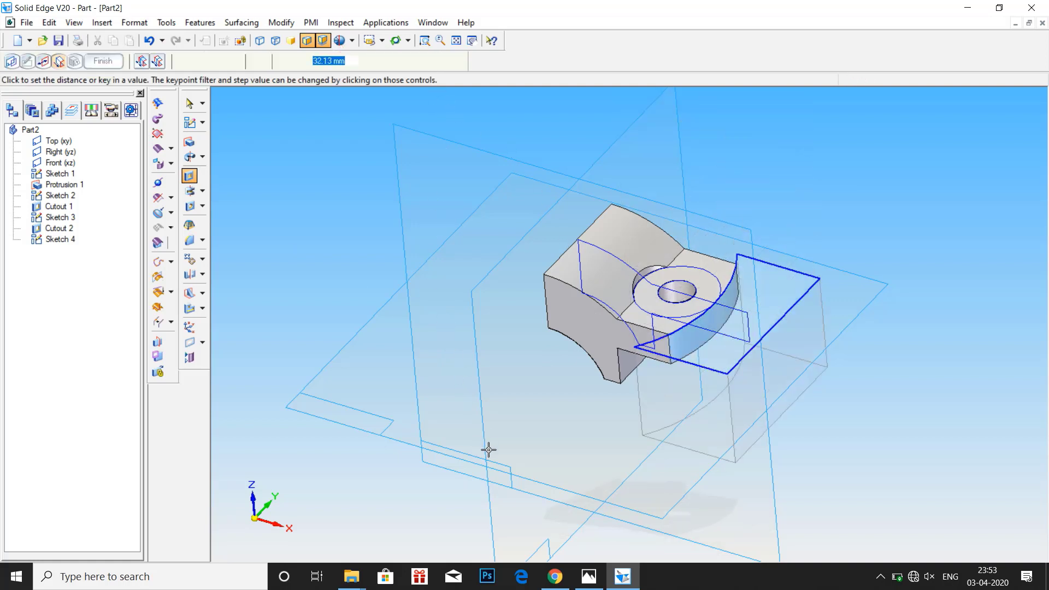
{"action": "left_click", "coordinate": [498, 483]}
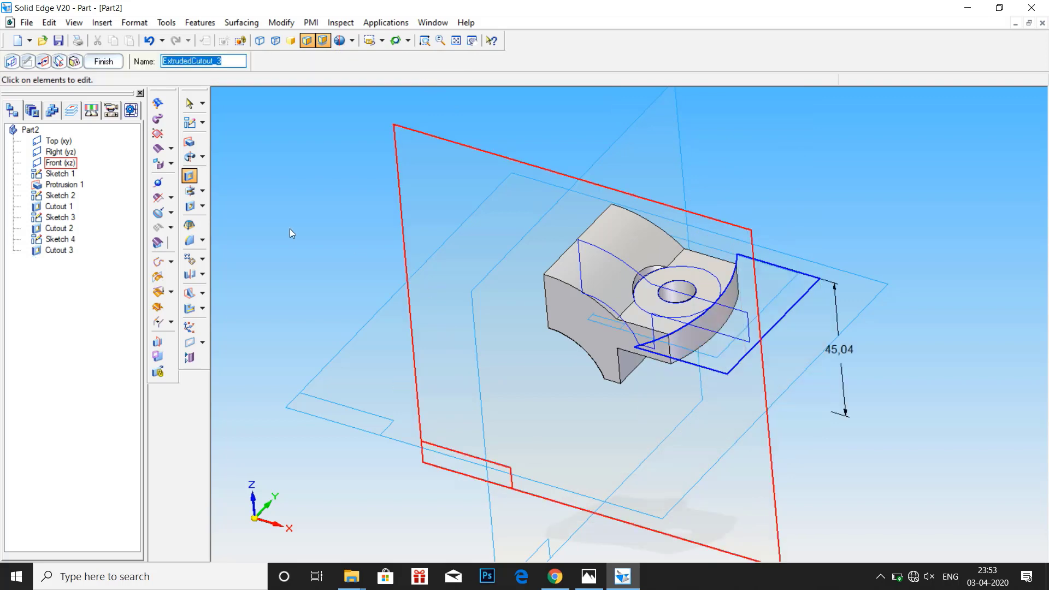
{"action": "left_click", "coordinate": [104, 61]}
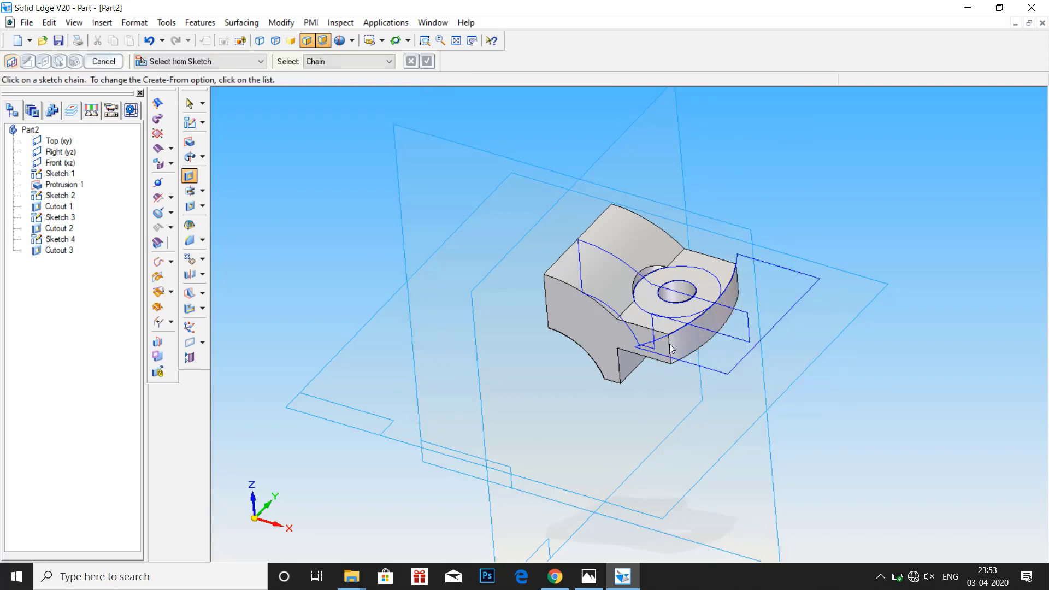
Step: Examine the rounded flange end and compare the cap with the reference drawing
{"action": "middle_click_drag", "start_coordinate": [653, 452], "coordinate": [682, 449]}
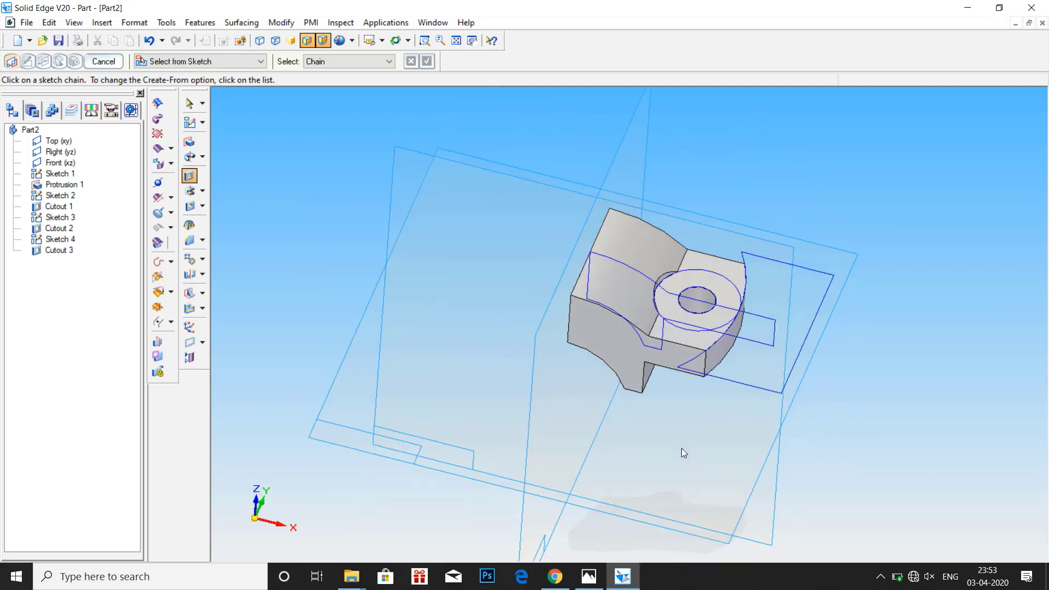
{"action": "left_click", "coordinate": [588, 576]}
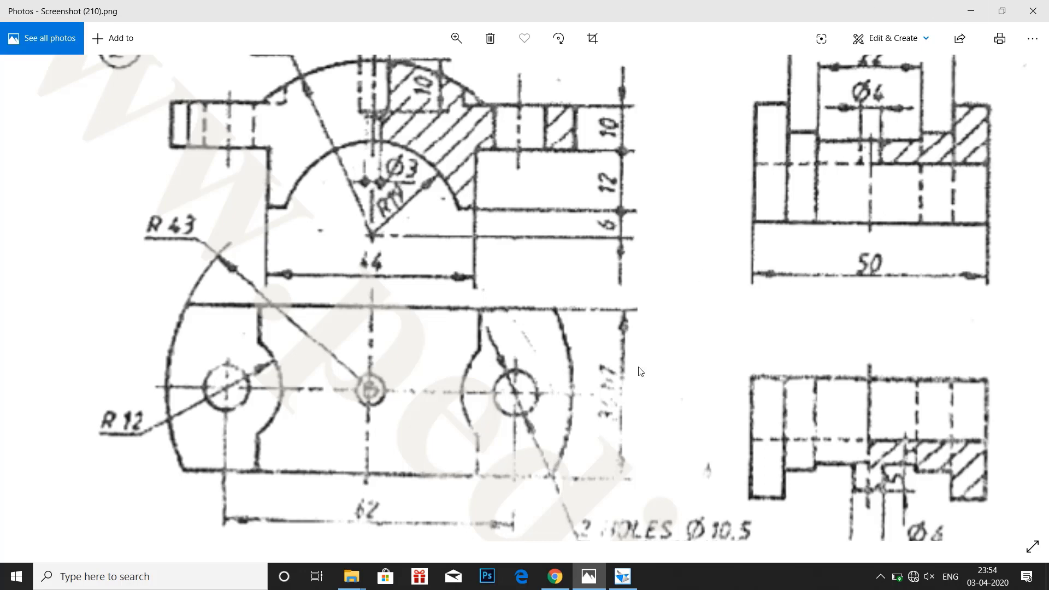
{"action": "left_click", "coordinate": [589, 574]}
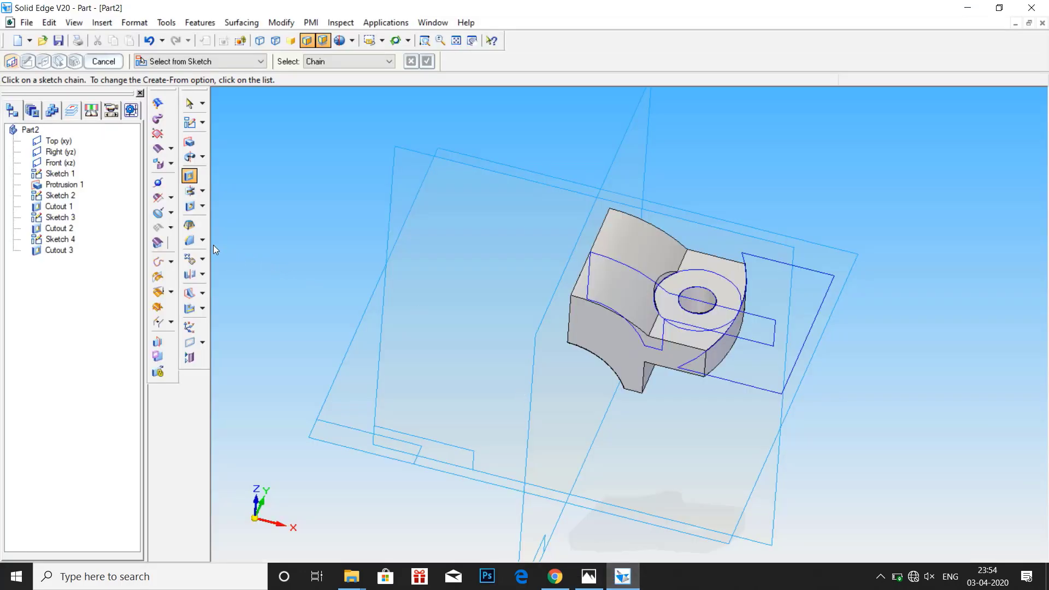
Step: Mirror the cap's half body about the Right (yz) plane with Mirror Copy and finish the feature
{"action": "left_click", "coordinate": [203, 275]}
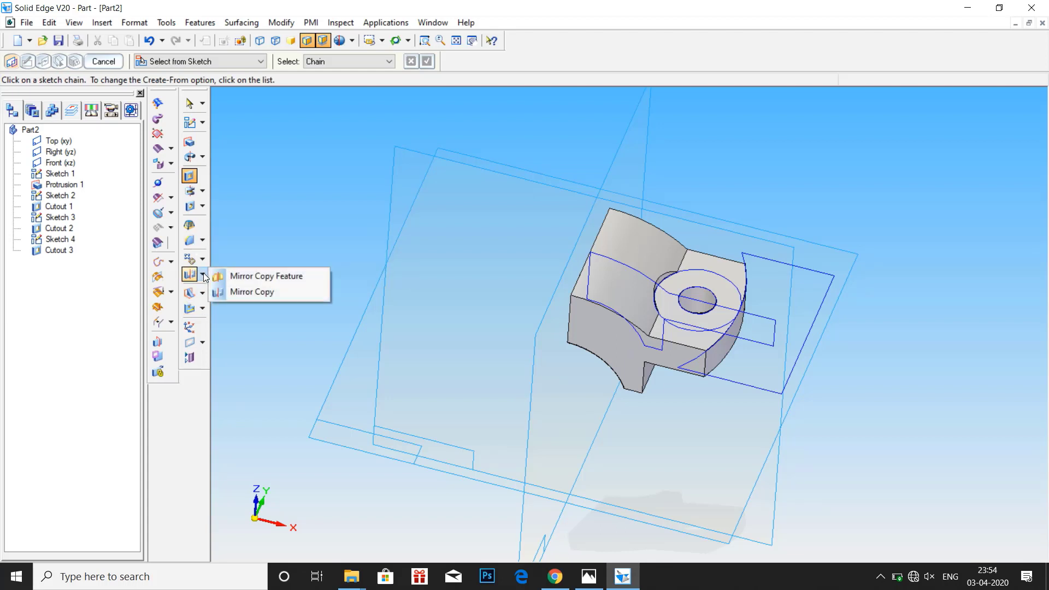
{"action": "left_click", "coordinate": [246, 292]}
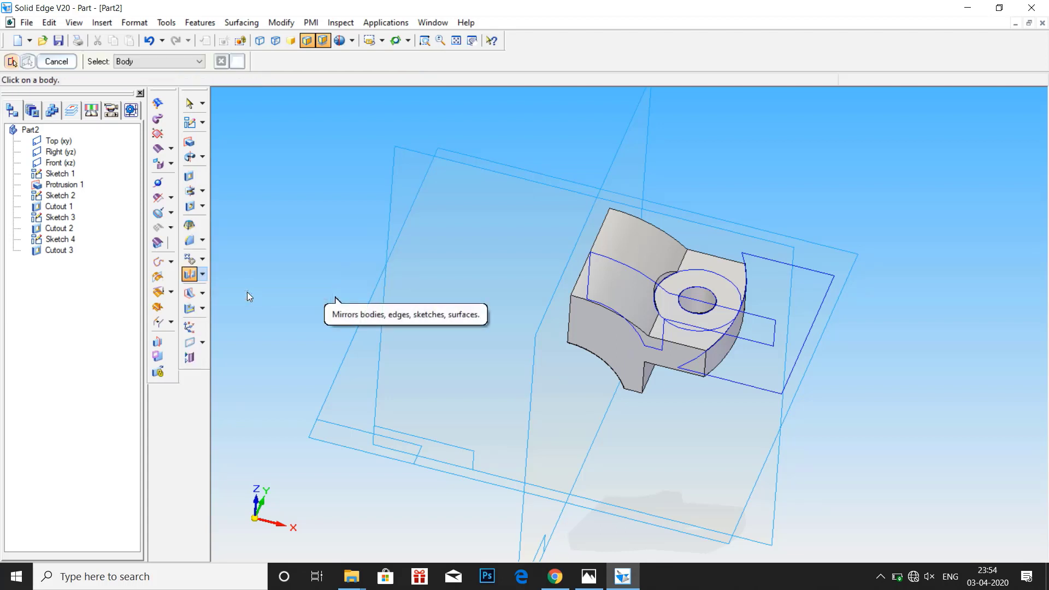
{"action": "left_click", "coordinate": [609, 327]}
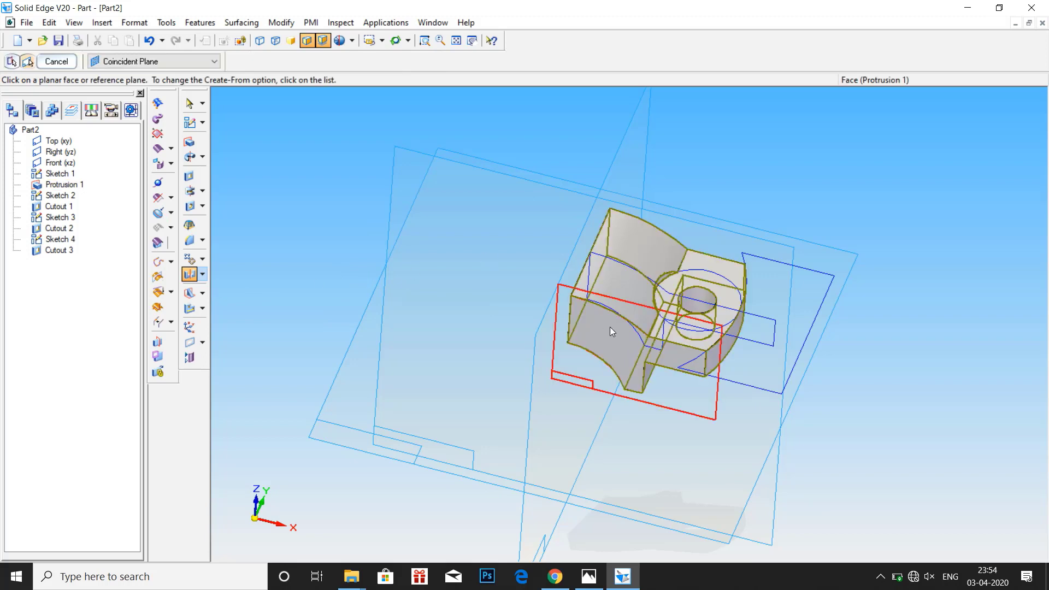
{"action": "left_click", "coordinate": [632, 148]}
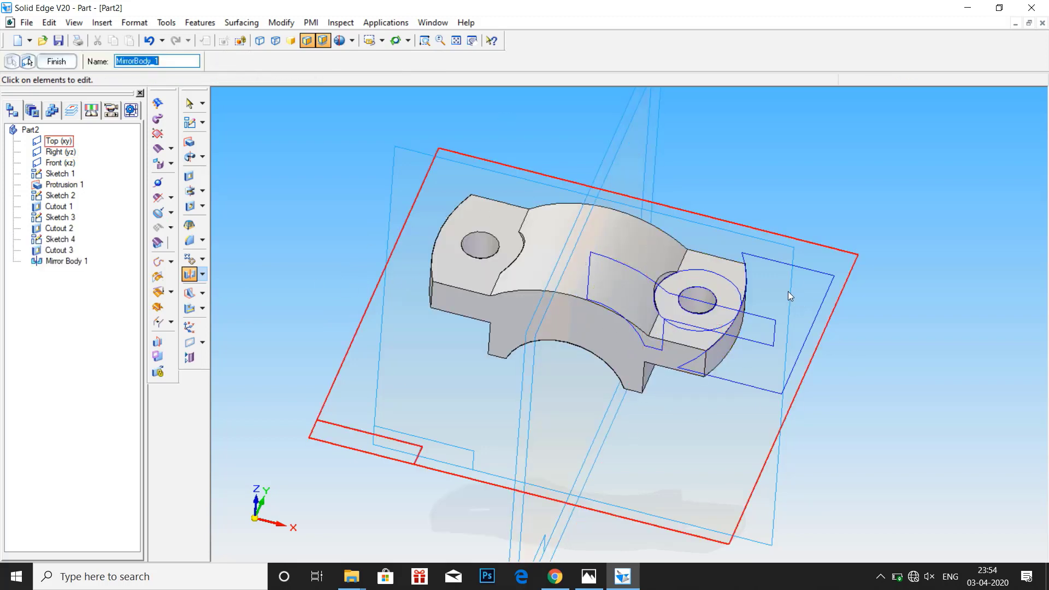
{"action": "left_click", "coordinate": [60, 64]}
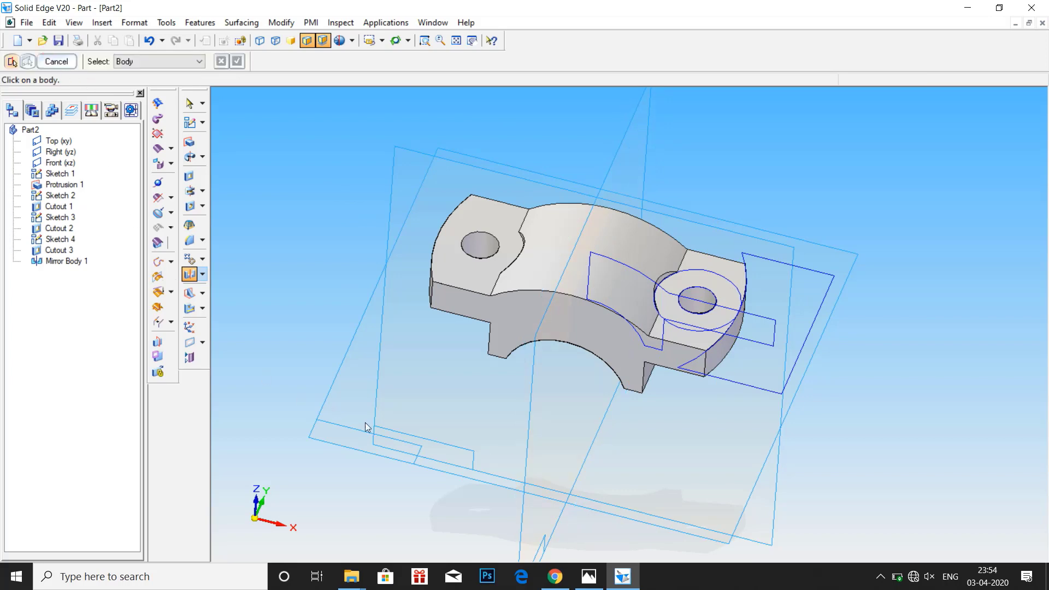
Step: Check the central stepped hole in the reference drawing and start a sketch on the Front (xz) plane
{"action": "middle_click_drag", "start_coordinate": [585, 428], "coordinate": [590, 281]}
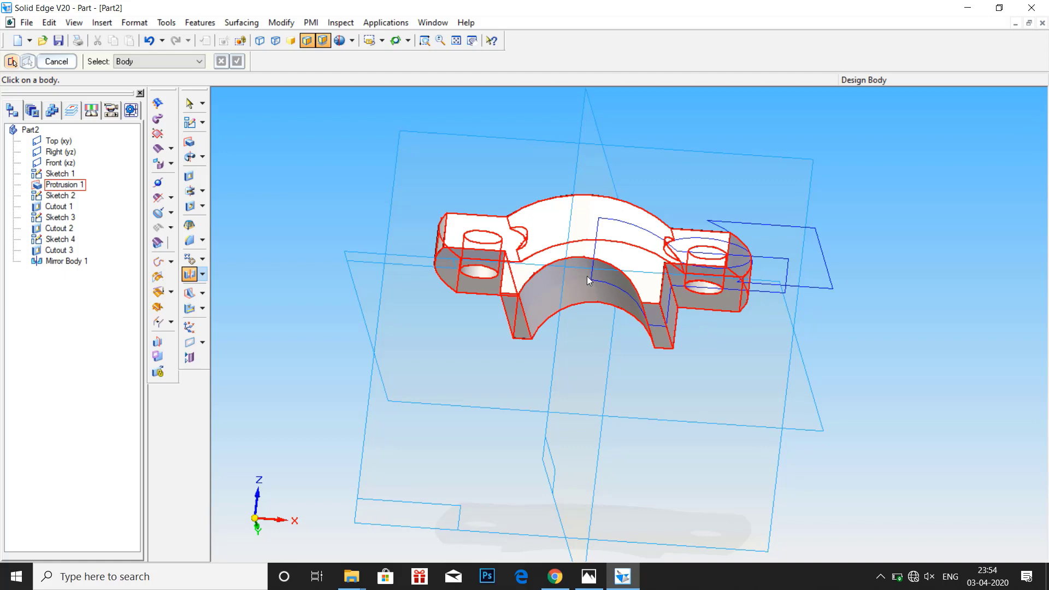
{"action": "left_click", "coordinate": [588, 576]}
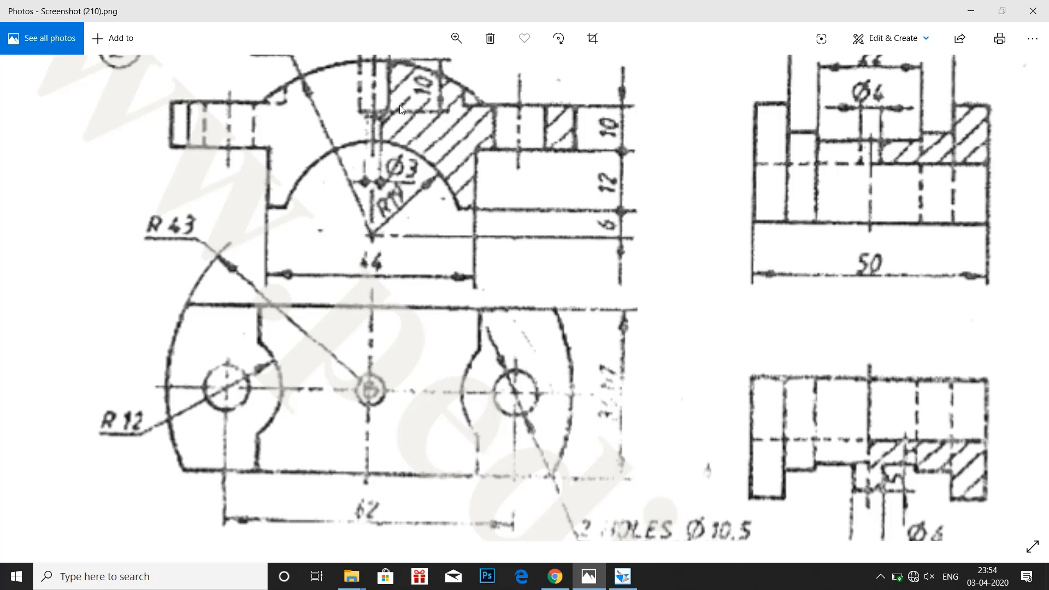
{"action": "scroll", "coordinate": [398, 105], "scroll_direction": "up", "scroll_amount": 2}
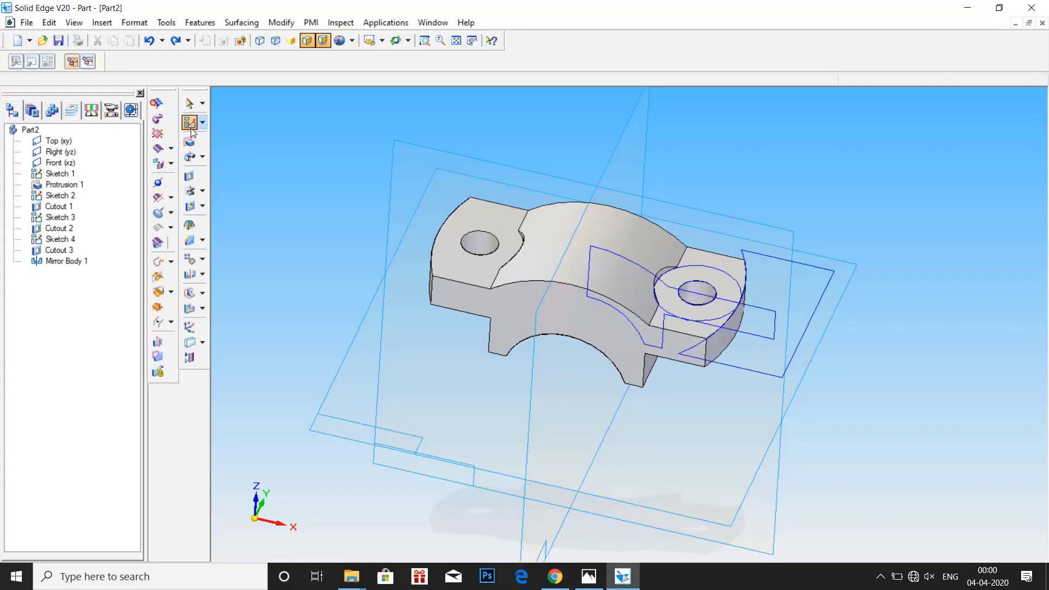
{"action": "left_click", "coordinate": [189, 122]}
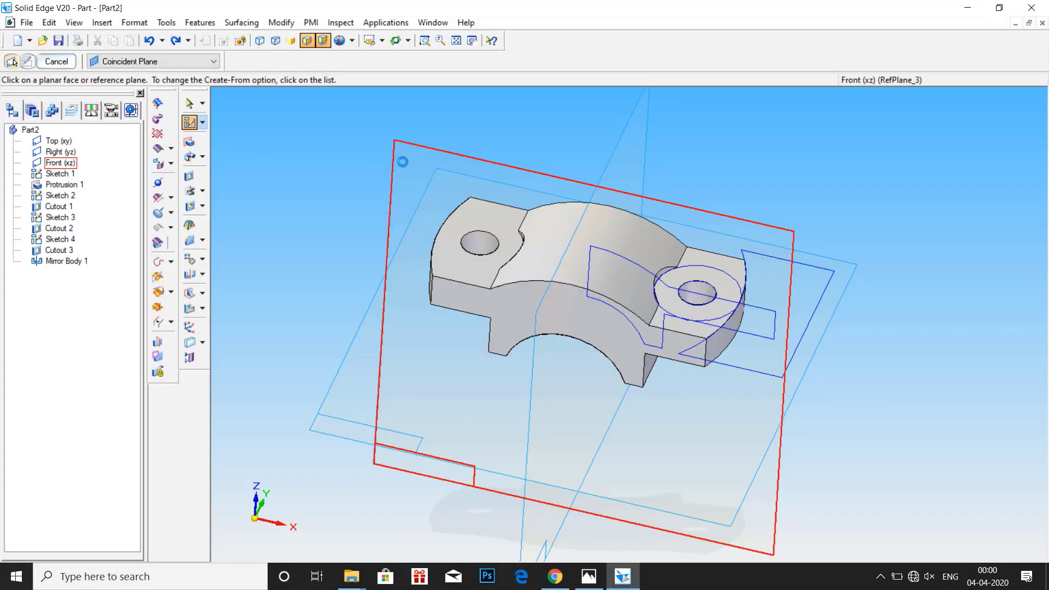
{"action": "left_click", "coordinate": [403, 162]}
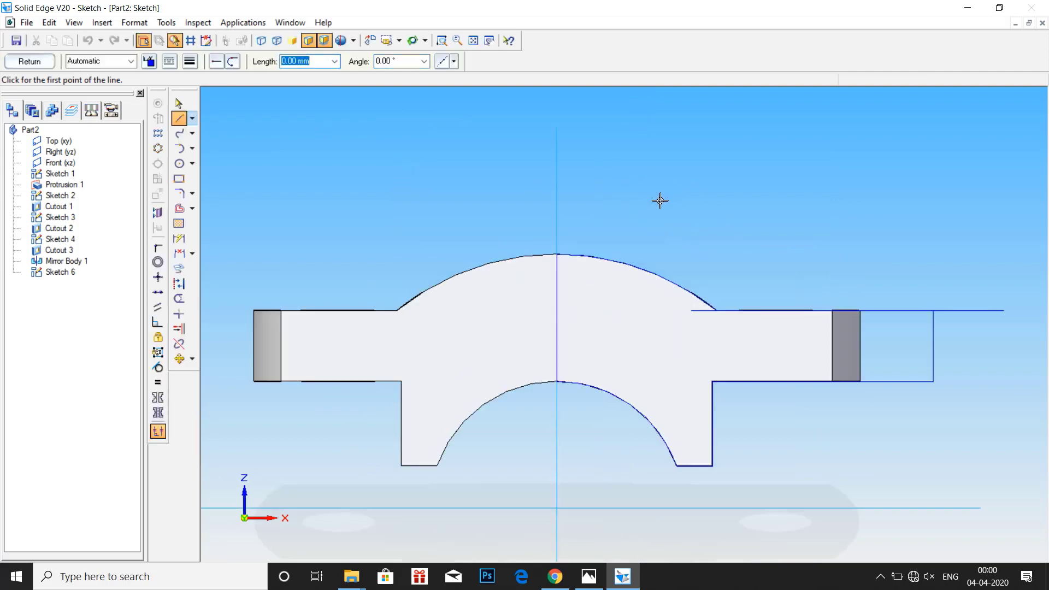
{"action": "scroll", "coordinate": [622, 206], "scroll_direction": "up", "scroll_amount": 3}
{"action": "scroll", "coordinate": [486, 318], "scroll_direction": "down", "scroll_amount": 3}
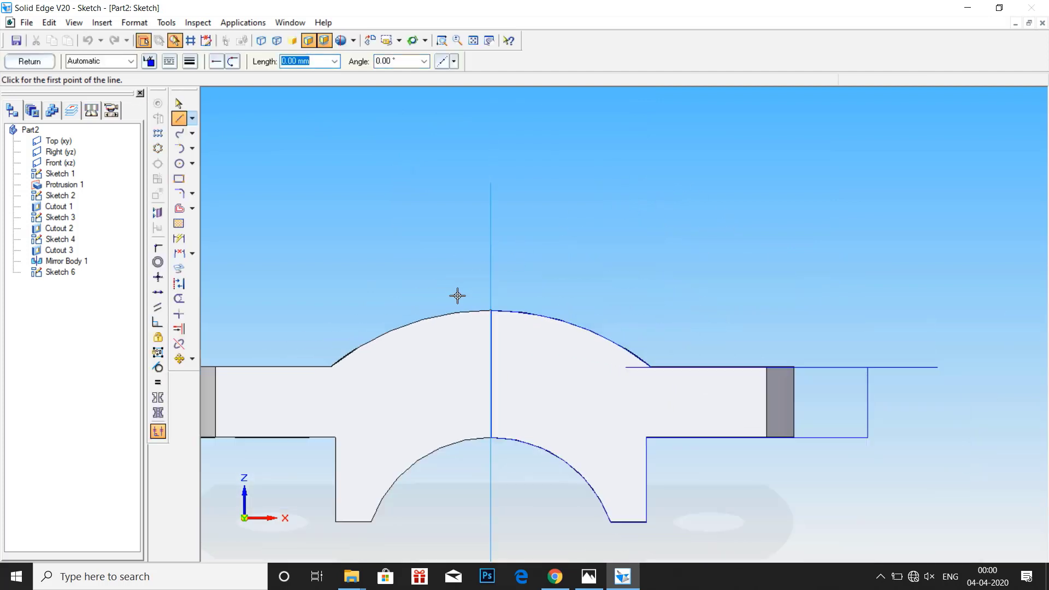
{"action": "scroll", "coordinate": [458, 295], "scroll_direction": "up", "scroll_amount": 1}
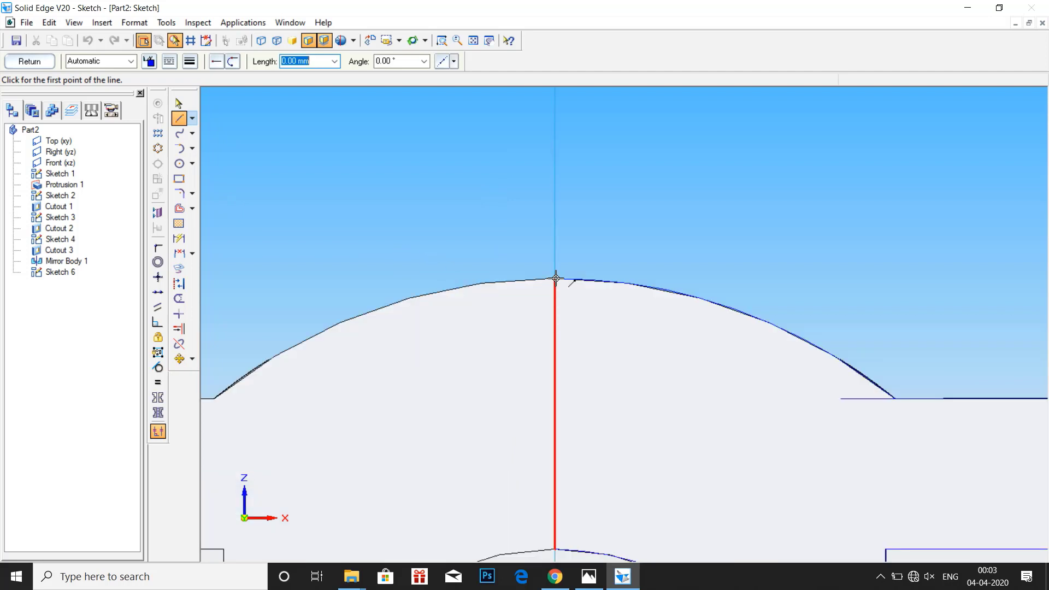
Step: Draw a closed stepped half-profile from the crown's centre, about 5 mm wide at the top, tapering to a narrower section through the bore
{"action": "left_click", "coordinate": [555, 279]}
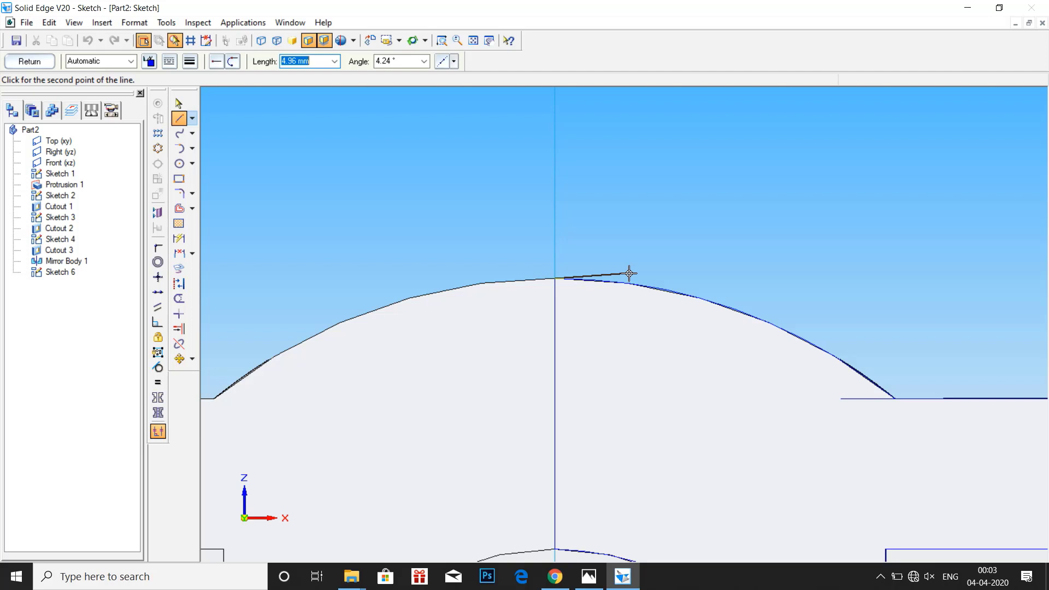
{"action": "left_click", "coordinate": [629, 273]}
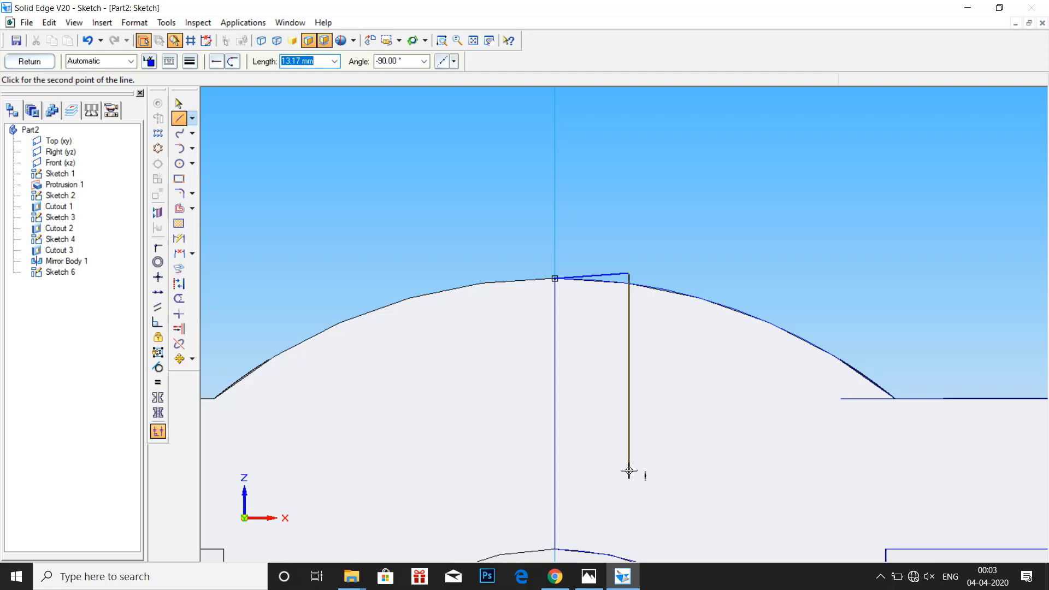
{"action": "scroll", "coordinate": [629, 470], "scroll_direction": "up", "scroll_amount": 1}
{"action": "scroll", "coordinate": [628, 470], "scroll_direction": "down", "scroll_amount": 3}
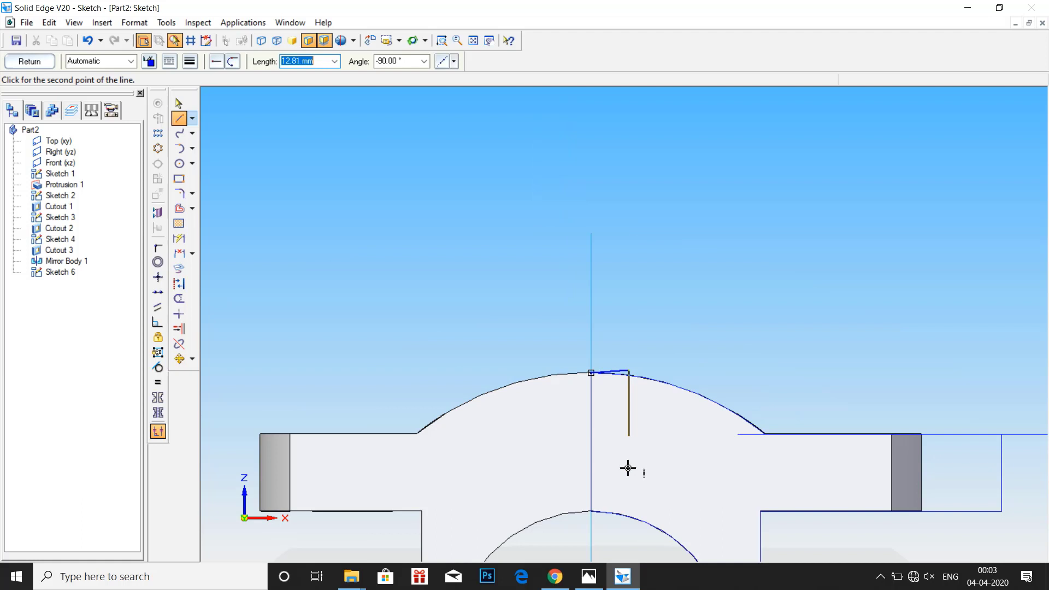
{"action": "left_click", "coordinate": [628, 470]}
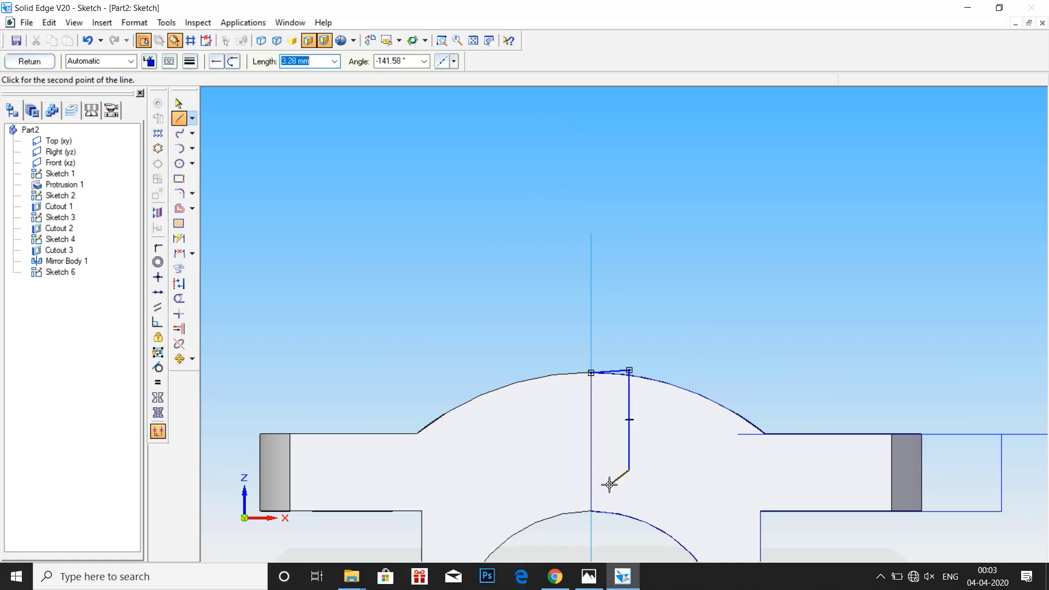
{"action": "left_click", "coordinate": [609, 485]}
{"action": "left_click", "coordinate": [609, 529]}
{"action": "left_click", "coordinate": [590, 530]}
{"action": "left_click", "coordinate": [591, 374]}
{"action": "scroll", "coordinate": [625, 487], "scroll_direction": "up", "scroll_amount": 3}
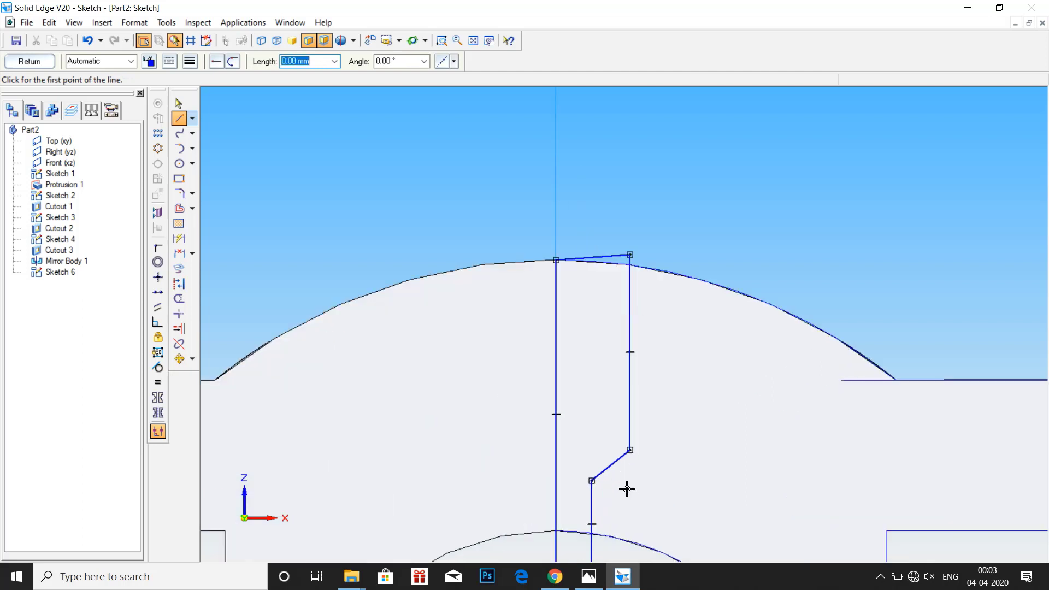
Step: Dimension the angle between the profile's top line and its vertical axis line and set it to 90°
{"action": "left_click", "coordinate": [183, 242]}
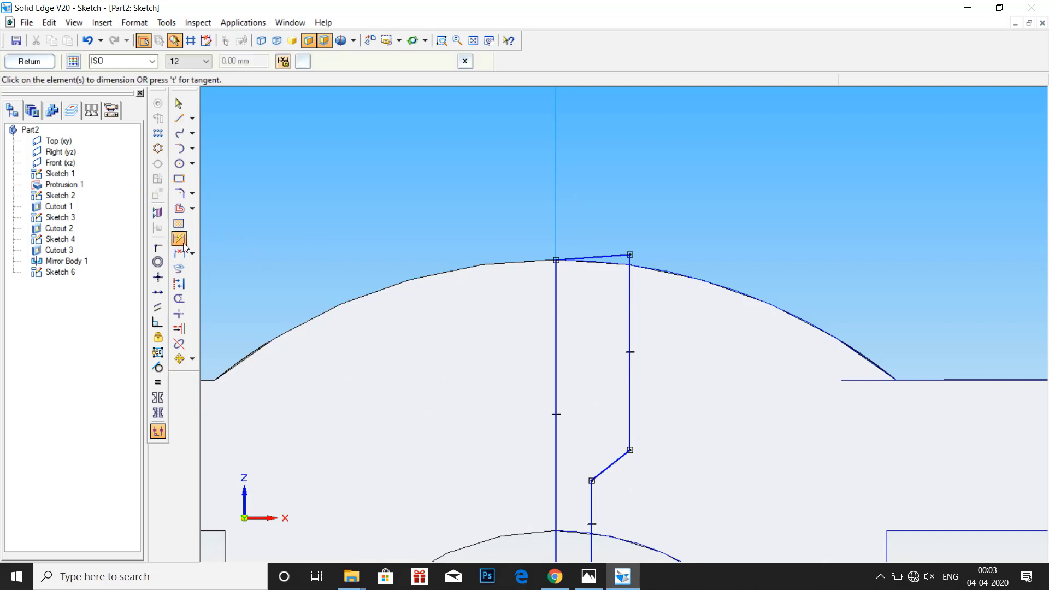
{"action": "left_click", "coordinate": [601, 255]}
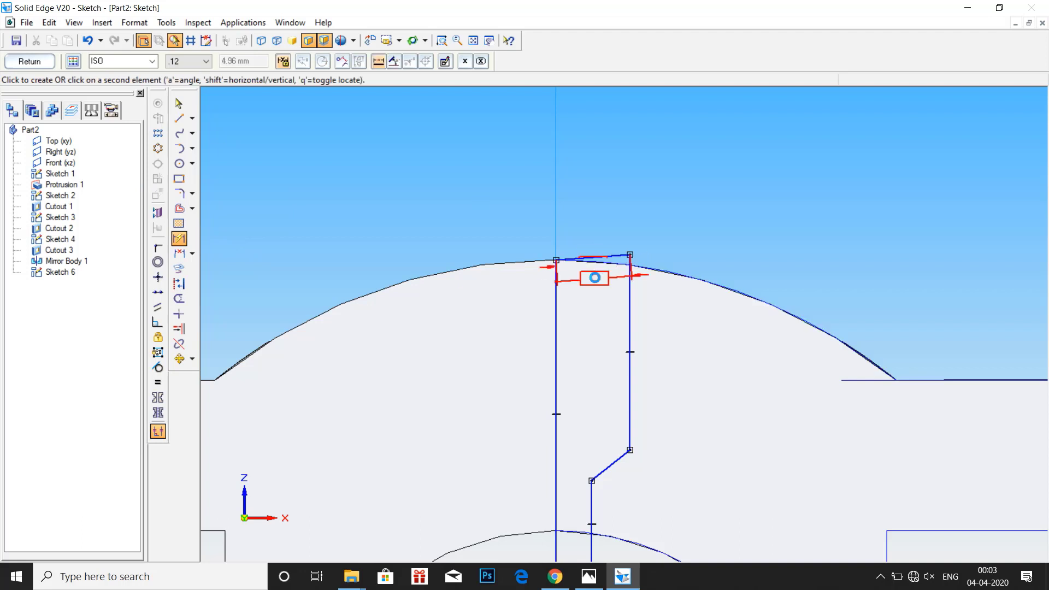
{"action": "left_click", "coordinate": [393, 60]}
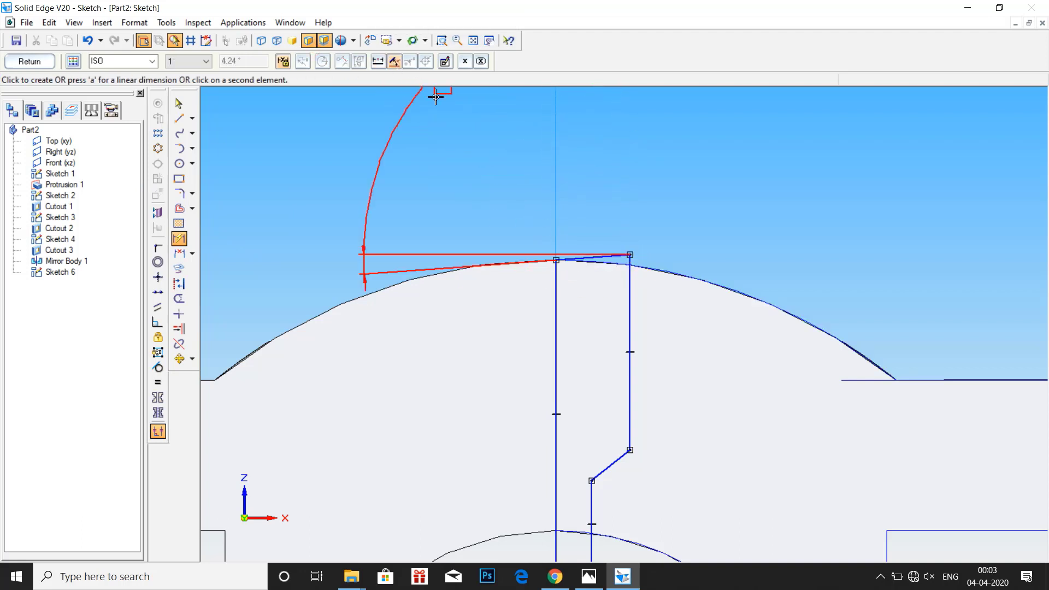
{"action": "left_click", "coordinate": [557, 305]}
{"action": "left_click", "coordinate": [563, 304]}
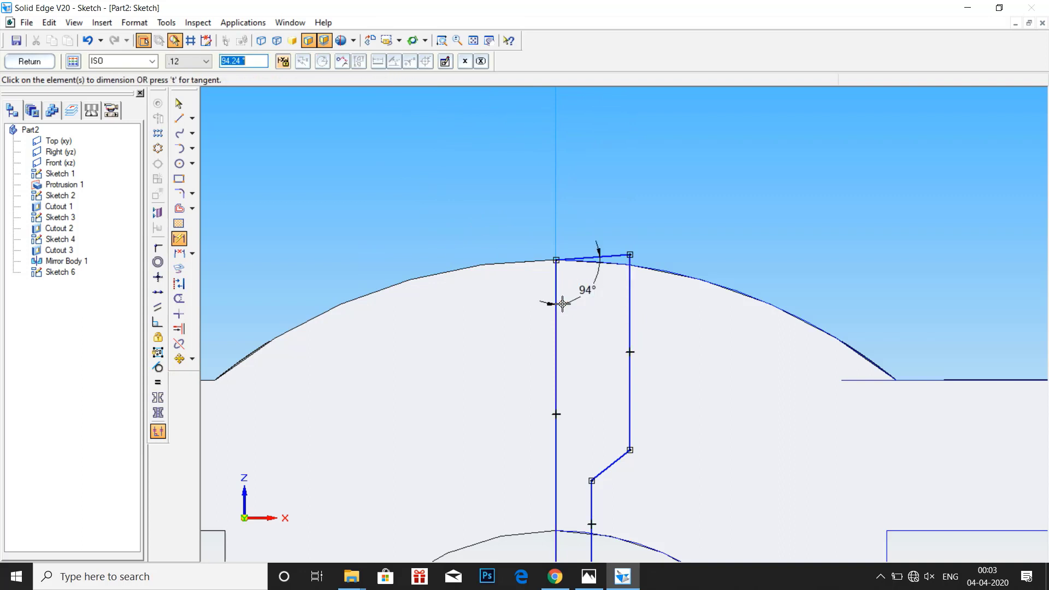
{"action": "type", "text": "90"}
{"action": "key", "text": "Return"}
Step: Check the upper hole's diameter in the reference drawing and dimension the profile's top line to 3 mm
{"action": "left_click", "coordinate": [590, 260]}
{"action": "left_click", "coordinate": [594, 579]}
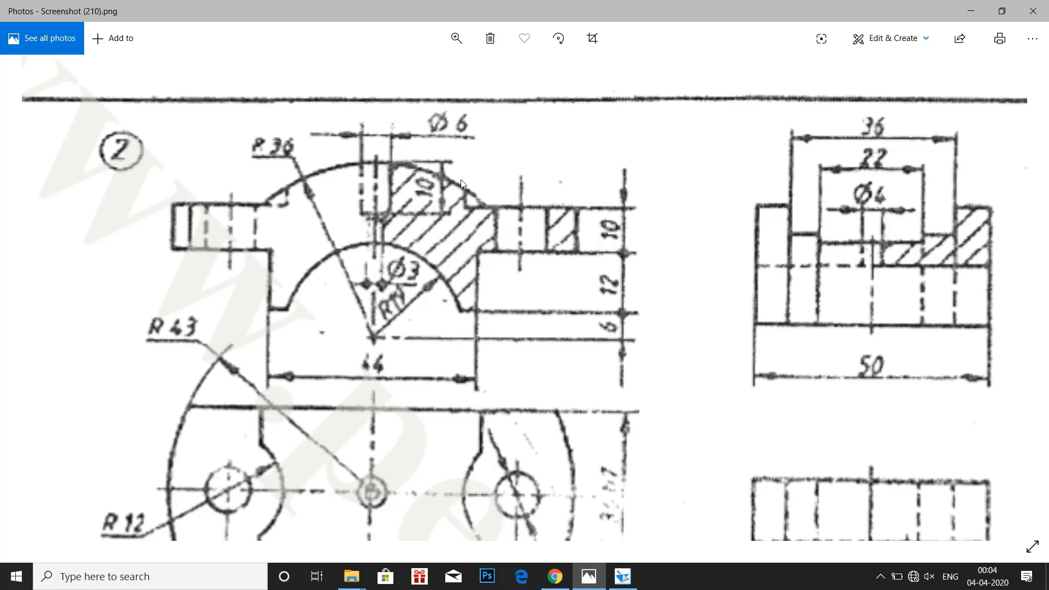
{"action": "left_click", "coordinate": [622, 576]}
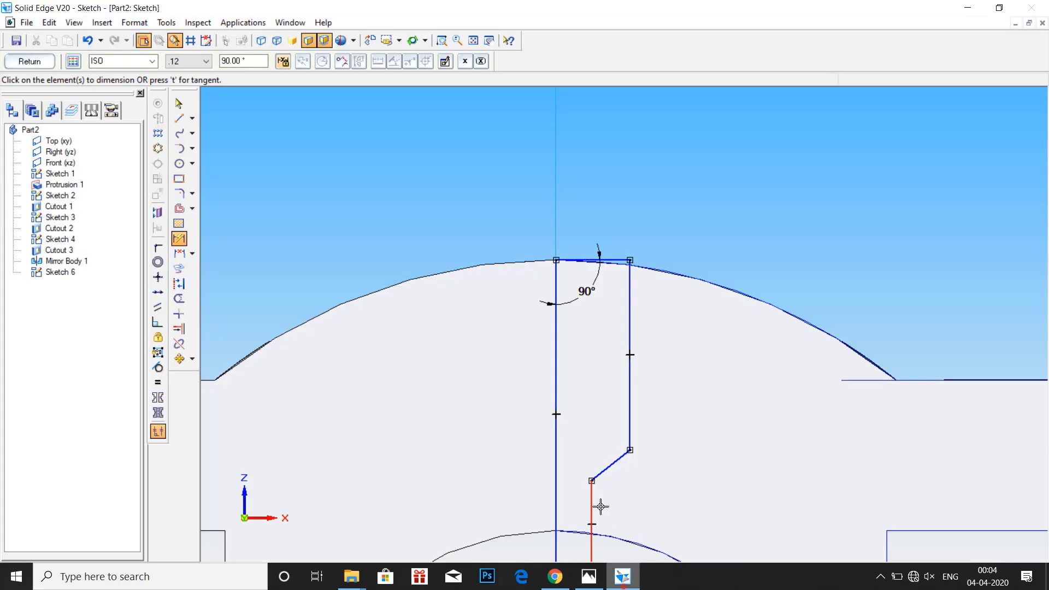
{"action": "left_click", "coordinate": [580, 260]}
{"action": "left_click", "coordinate": [578, 218]}
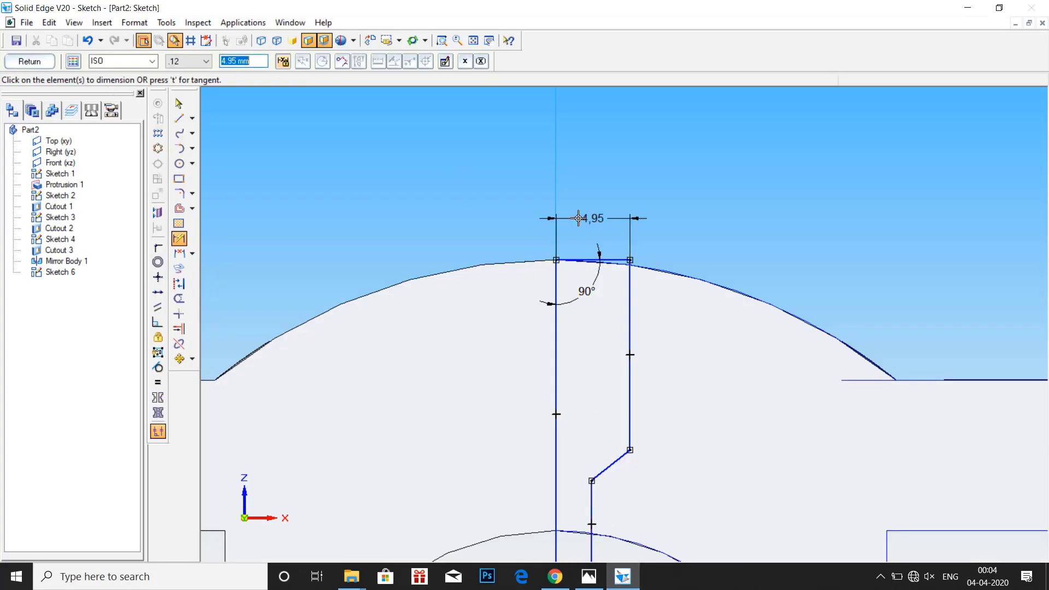
{"action": "type", "text": "3"}
{"action": "key", "text": "Return"}
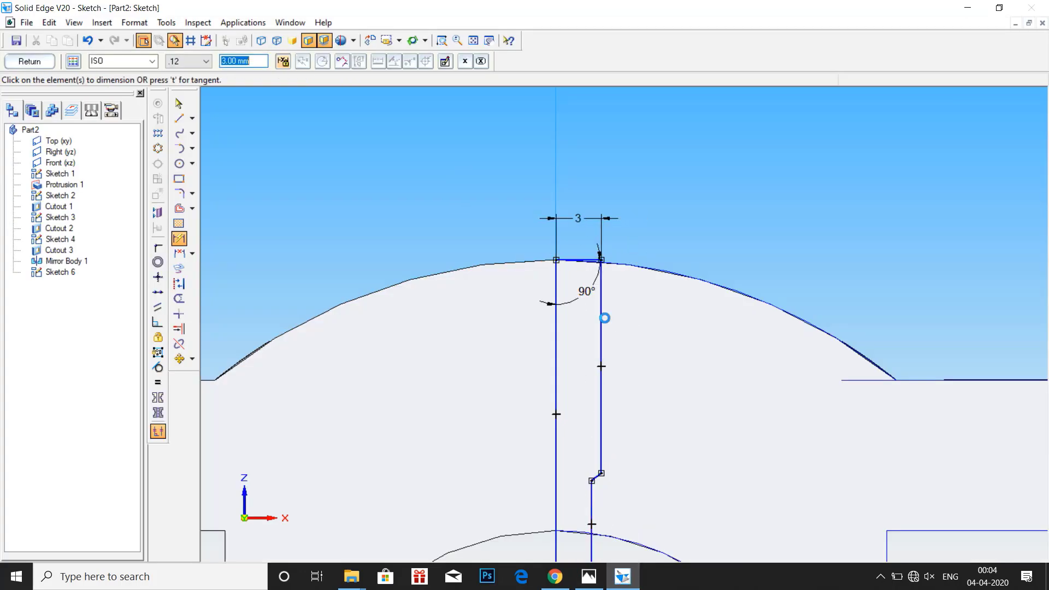
Step: Dimension the upper wide section's vertical line to a depth of 10 mm
{"action": "left_click", "coordinate": [602, 328]}
{"action": "left_click", "coordinate": [643, 317]}
{"action": "type", "text": "10"}
{"action": "key", "text": "Return"}
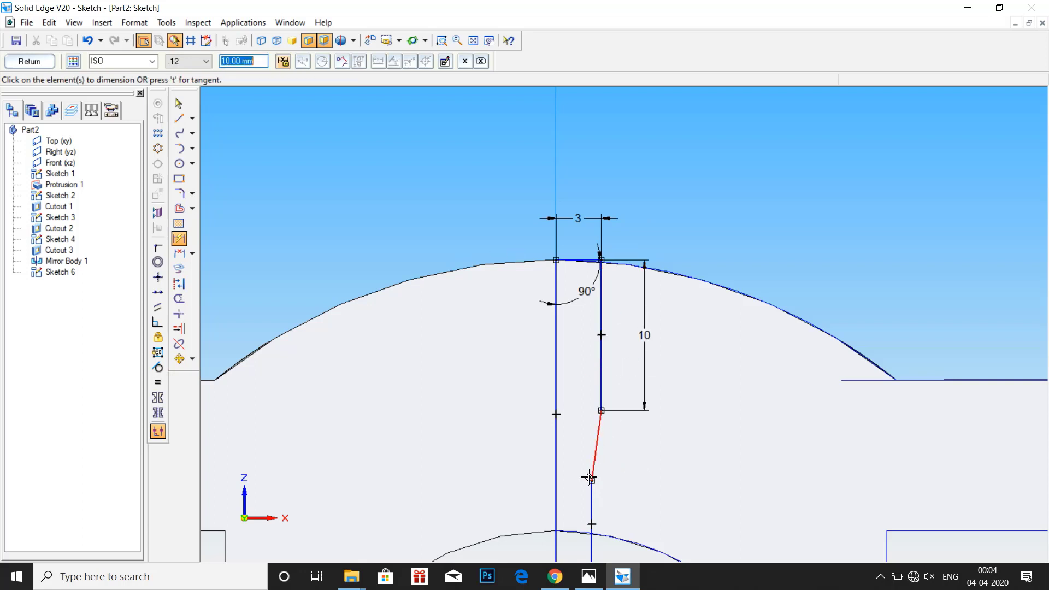
{"action": "scroll", "coordinate": [588, 486], "scroll_direction": "down", "scroll_amount": 2}
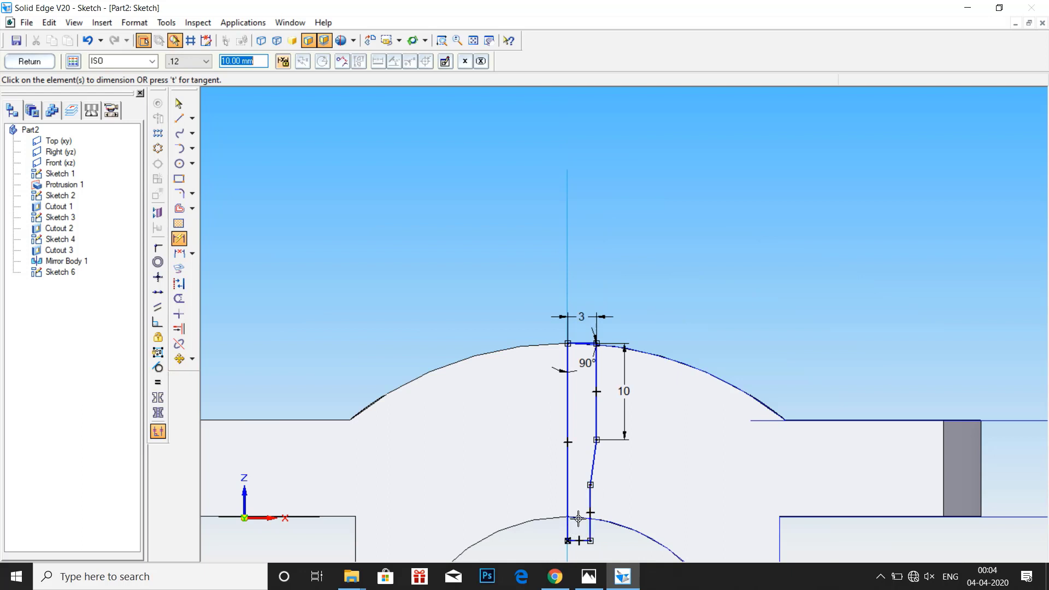
{"action": "key", "text": "Escape"}
{"action": "scroll", "coordinate": [587, 486], "scroll_direction": "up", "scroll_amount": 2}
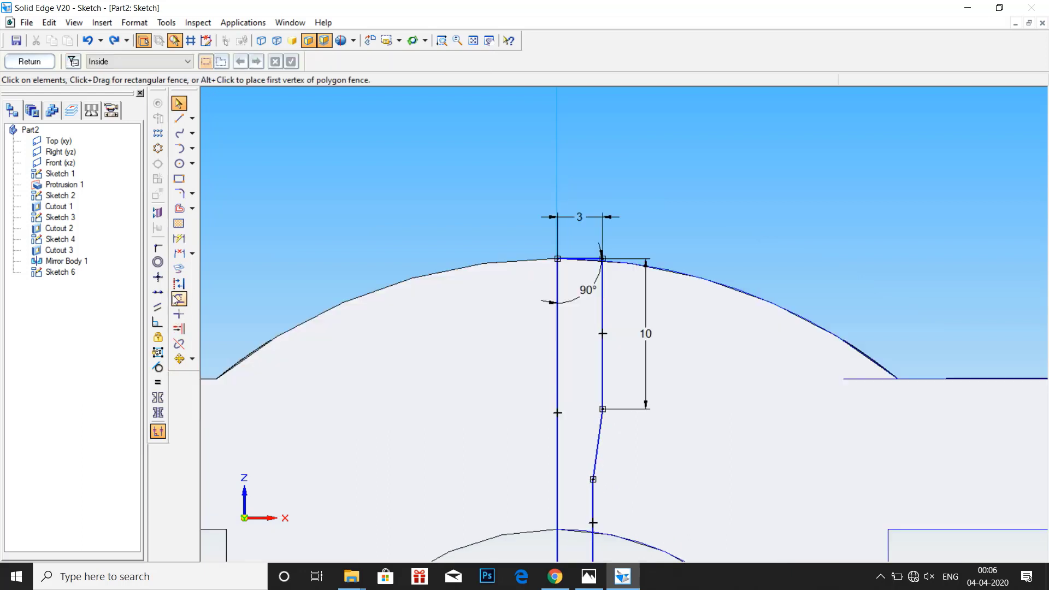
Step: Dimension the angle between the slanted transition line and the vertical axis line and set it to 45°
{"action": "left_click", "coordinate": [179, 239]}
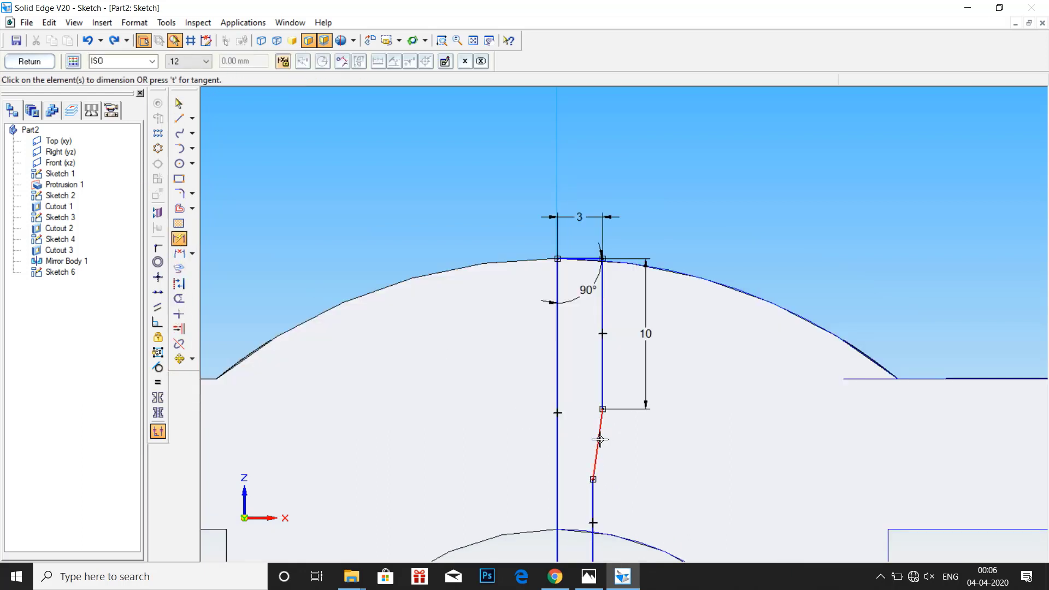
{"action": "left_click", "coordinate": [598, 438]}
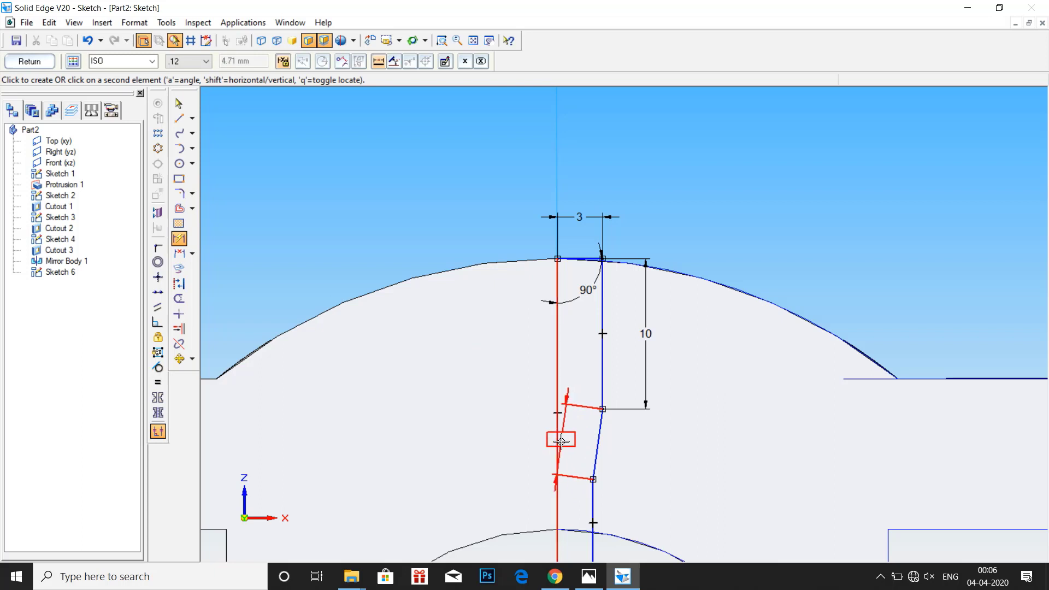
{"action": "left_click", "coordinate": [561, 440]}
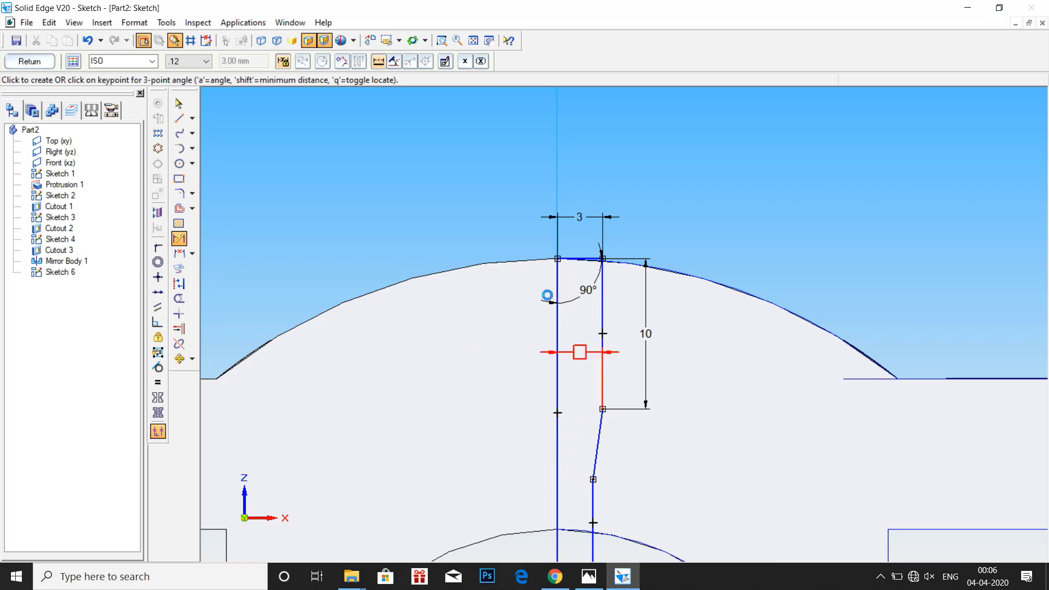
{"action": "left_click", "coordinate": [393, 63]}
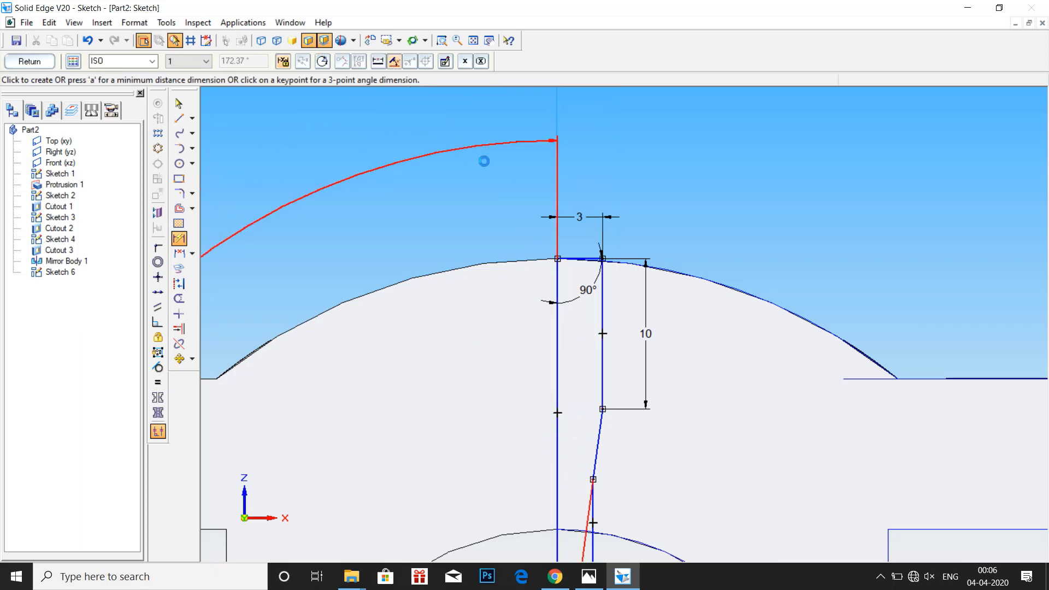
{"action": "left_click", "coordinate": [577, 449]}
{"action": "type", "text": "45"}
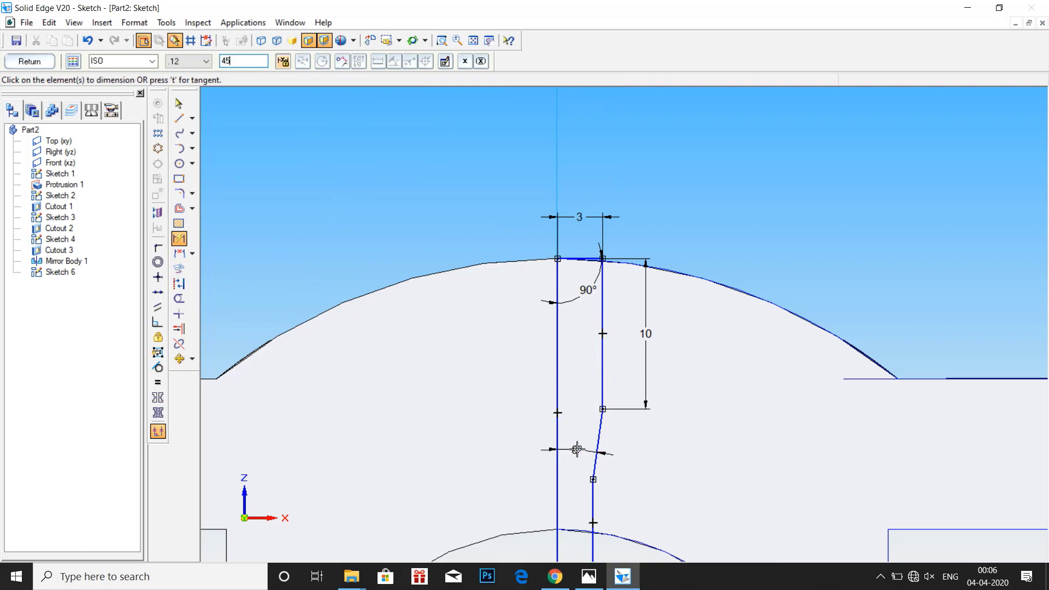
{"action": "key", "text": "Return"}
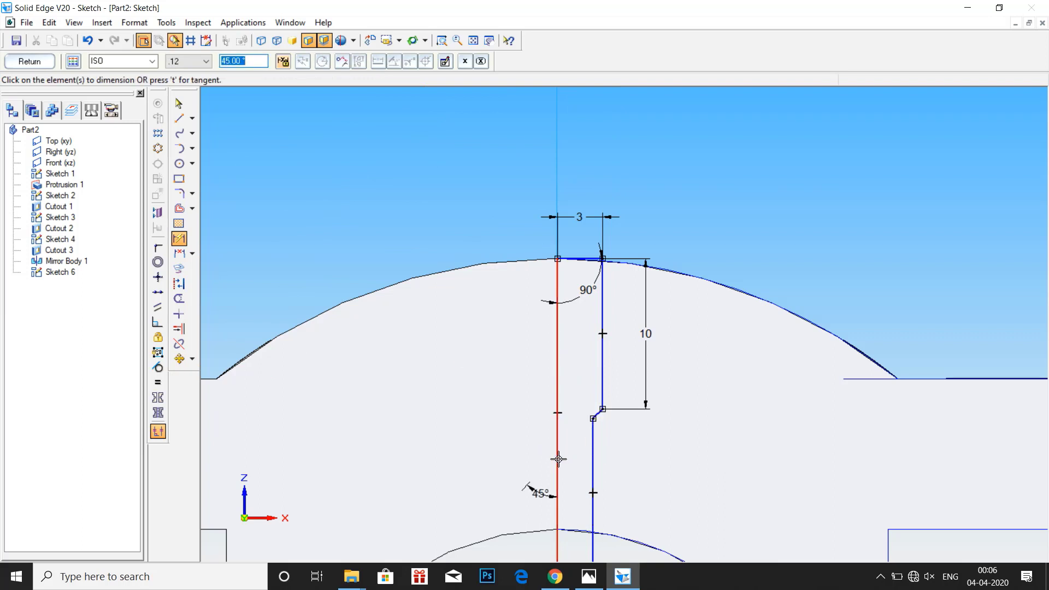
Step: Dimension the lower narrow section's vertical line at 1.5 mm from the vertical axis line and close the sketch
{"action": "left_click", "coordinate": [593, 455]}
{"action": "left_click", "coordinate": [557, 426]}
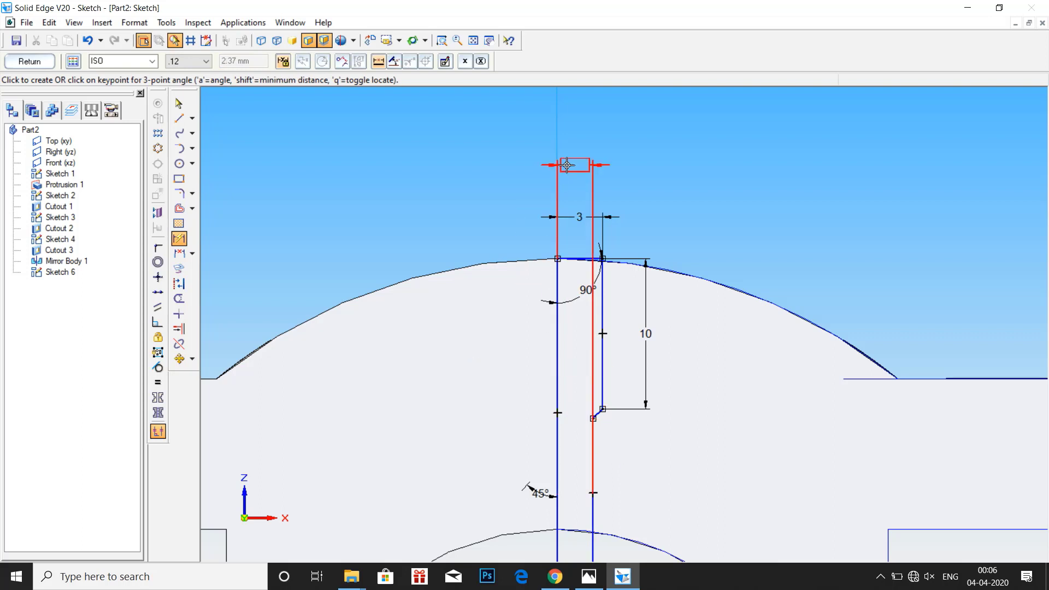
{"action": "left_click", "coordinate": [577, 168]}
{"action": "type", "text": "1.5"}
{"action": "key", "text": "Return"}
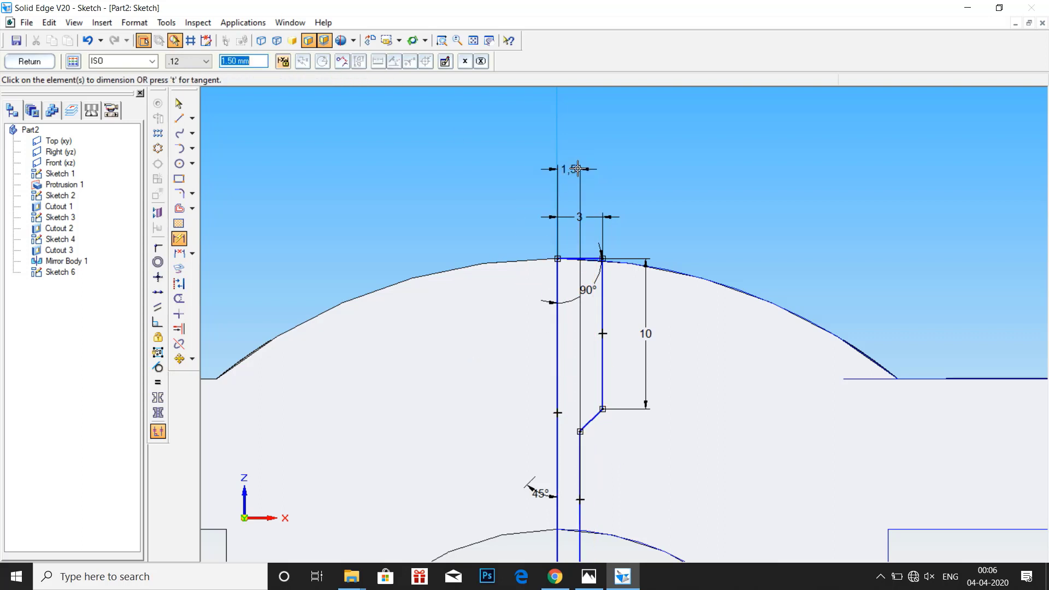
{"action": "scroll", "coordinate": [545, 524], "scroll_direction": "up", "scroll_amount": 3}
{"action": "scroll", "coordinate": [515, 486], "scroll_direction": "down", "scroll_amount": 5}
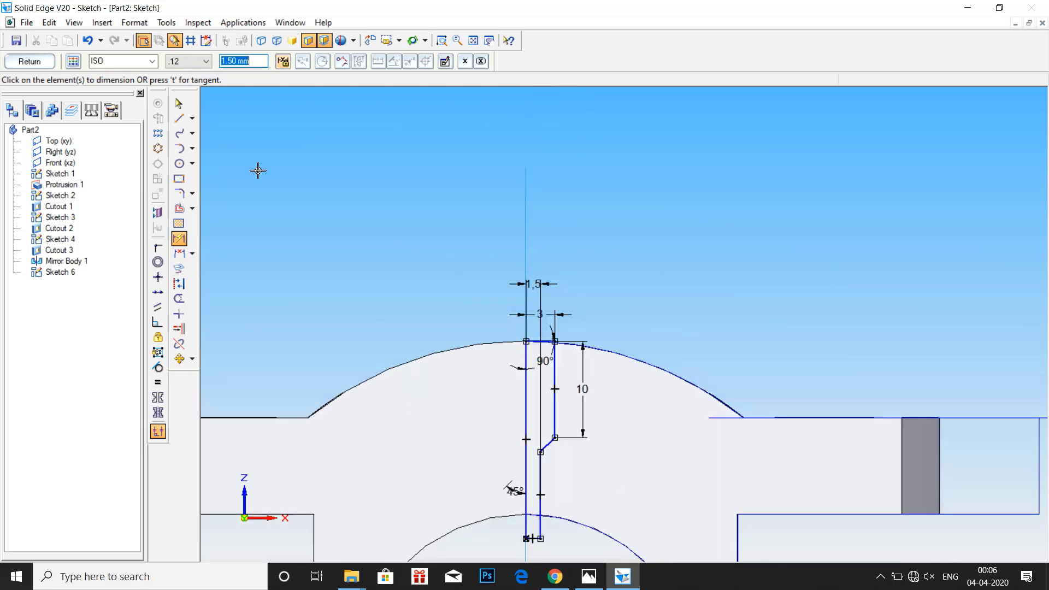
{"action": "left_click", "coordinate": [179, 103]}
{"action": "left_click", "coordinate": [30, 61]}
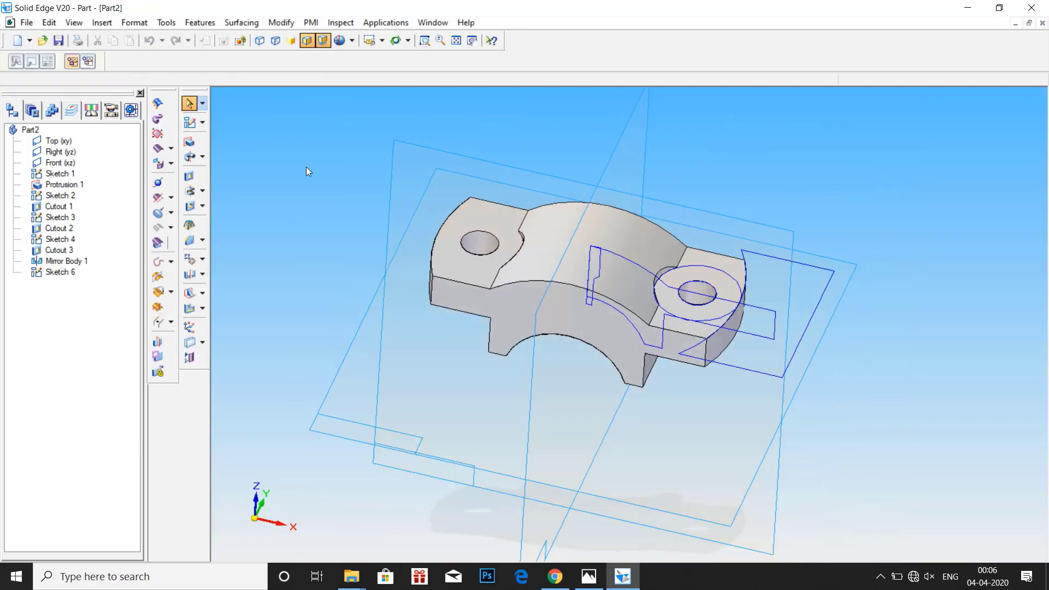
Step: Start a revolved cutout from the existing stepped sketch profile, using its vertical centre line as the revolution axis
{"action": "left_click", "coordinate": [197, 191]}
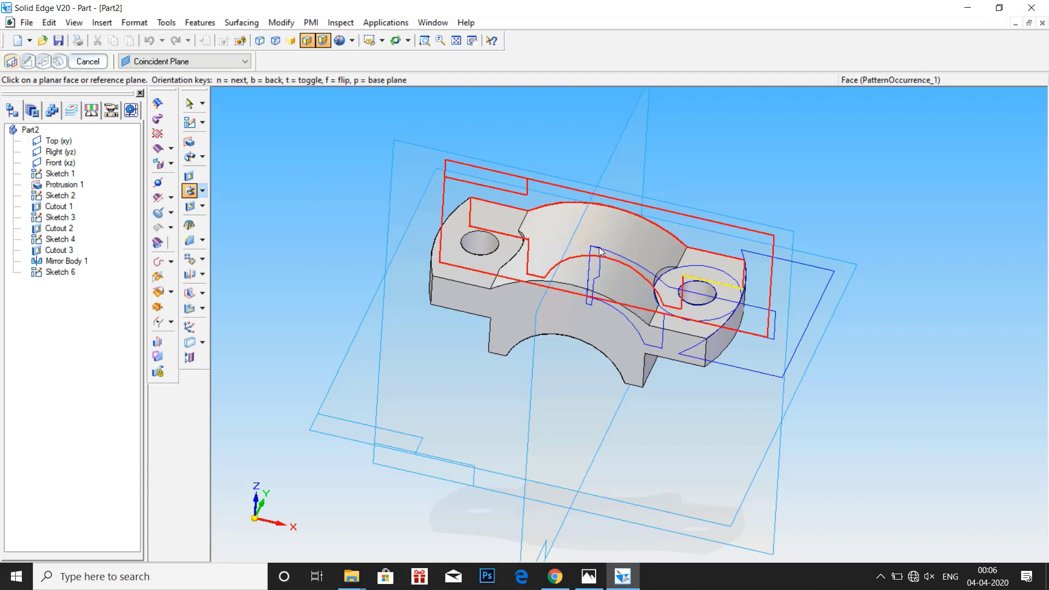
{"action": "left_click", "coordinate": [240, 63]}
{"action": "left_click", "coordinate": [213, 77]}
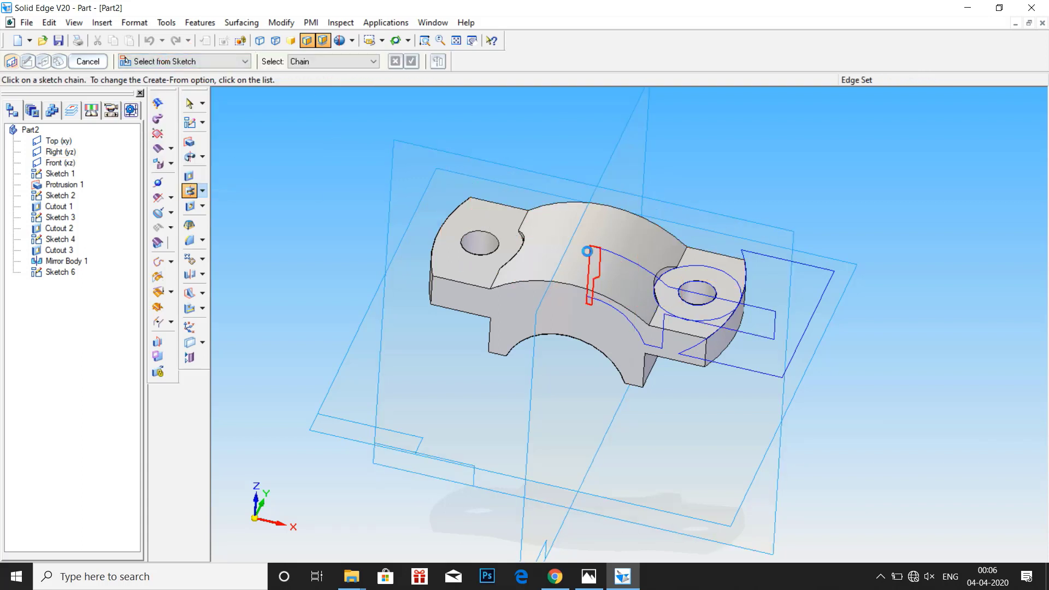
{"action": "left_click", "coordinate": [588, 257]}
{"action": "left_click", "coordinate": [411, 61]}
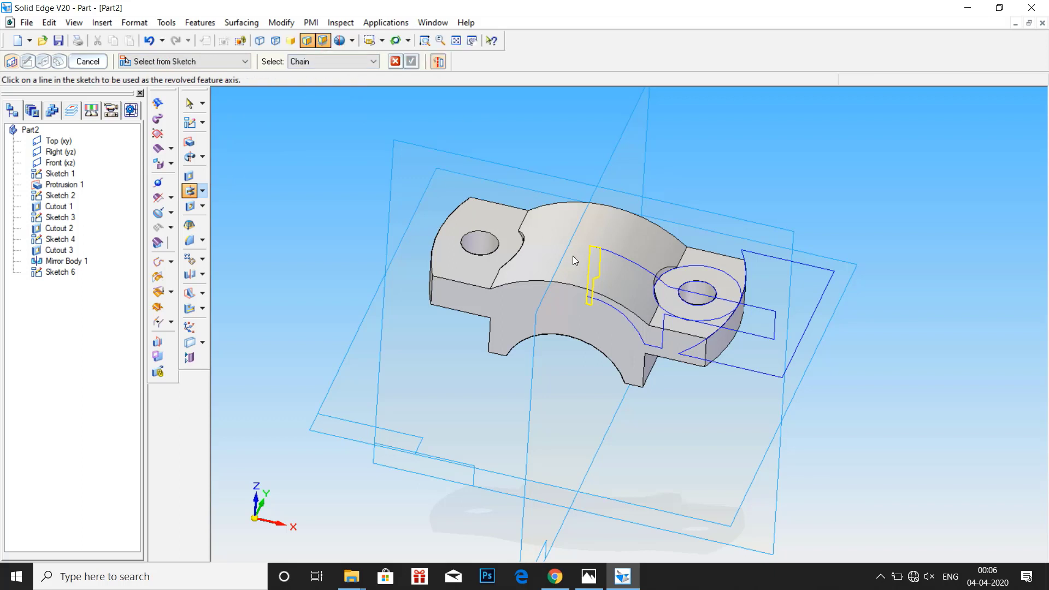
{"action": "left_click", "coordinate": [589, 262]}
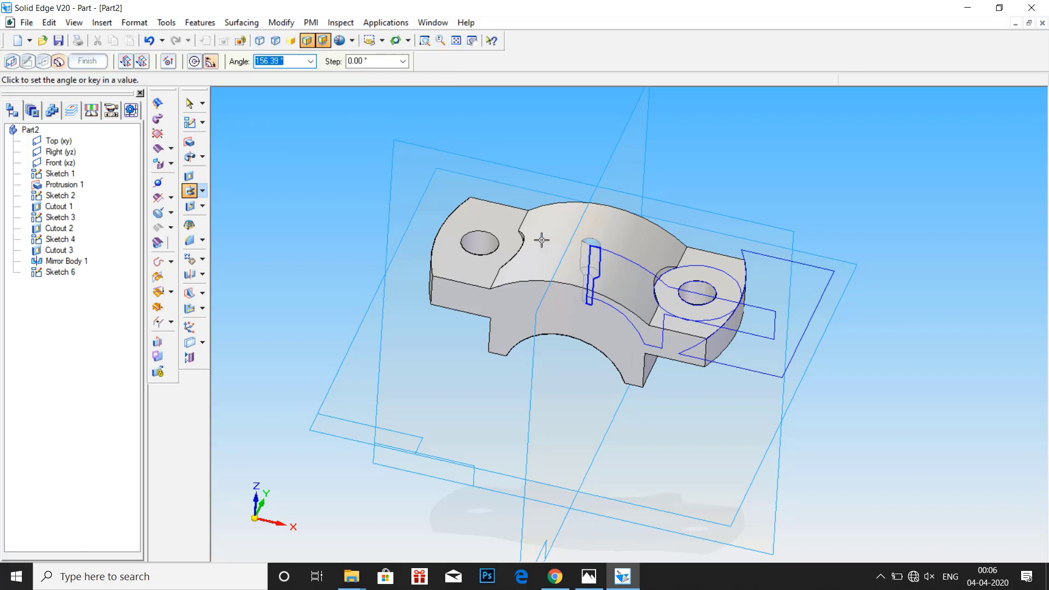
Step: Revolve the cut through 360° and finish the central stepped hole in the cap
{"action": "type", "text": "360"}
{"action": "key", "text": "Return"}
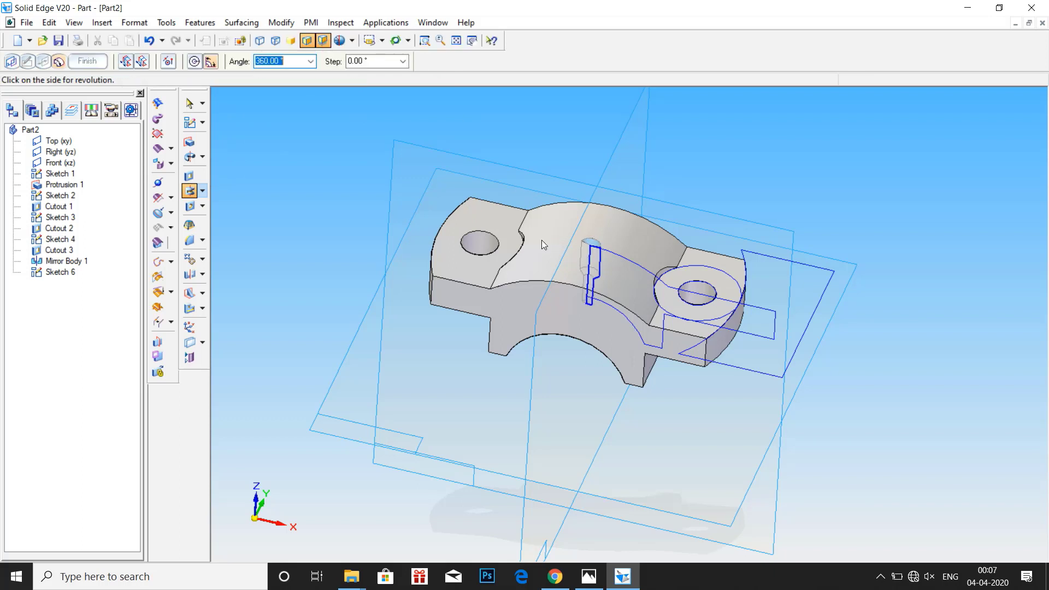
{"action": "left_click", "coordinate": [523, 382]}
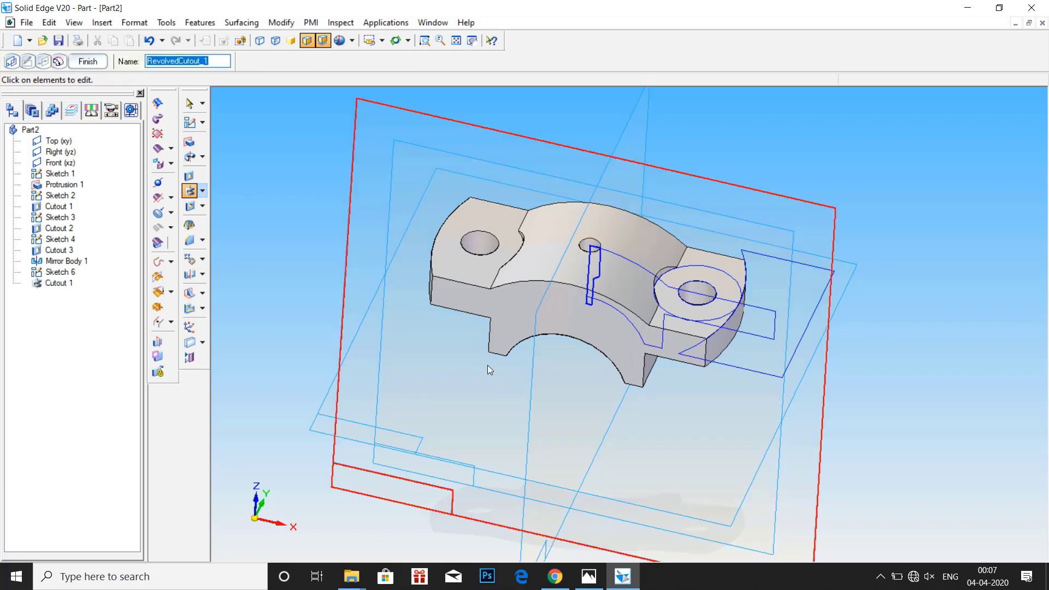
{"action": "scroll", "coordinate": [532, 367], "scroll_direction": "up", "scroll_amount": 2}
{"action": "middle_click_drag", "start_coordinate": [573, 359], "coordinate": [597, 326]}
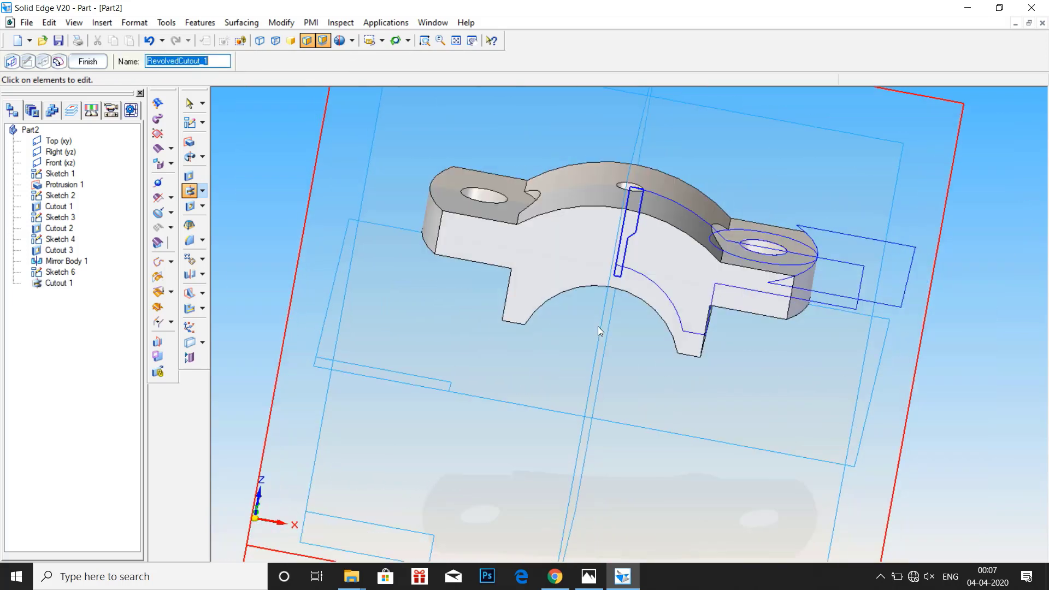
{"action": "left_click", "coordinate": [582, 321]}
{"action": "left_click", "coordinate": [278, 188]}
{"action": "middle_click_drag", "start_coordinate": [339, 210], "coordinate": [329, 238]}
{"action": "left_click", "coordinate": [106, 63]}
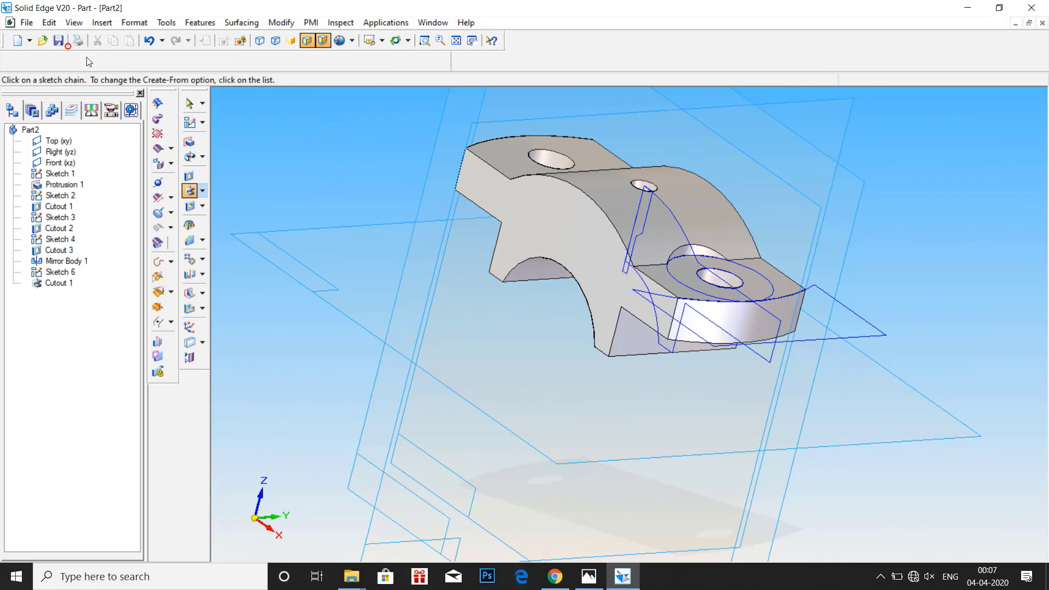
Step: Open the material table for the cap part
{"action": "mouse_move", "coordinate": [304, 191]}
{"action": "middle_mouse_down"}
{"action": "mouse_move", "coordinate": [515, 369]}
{"action": "mouse_move", "coordinate": [479, 365]}
{"action": "middle_mouse_up"}
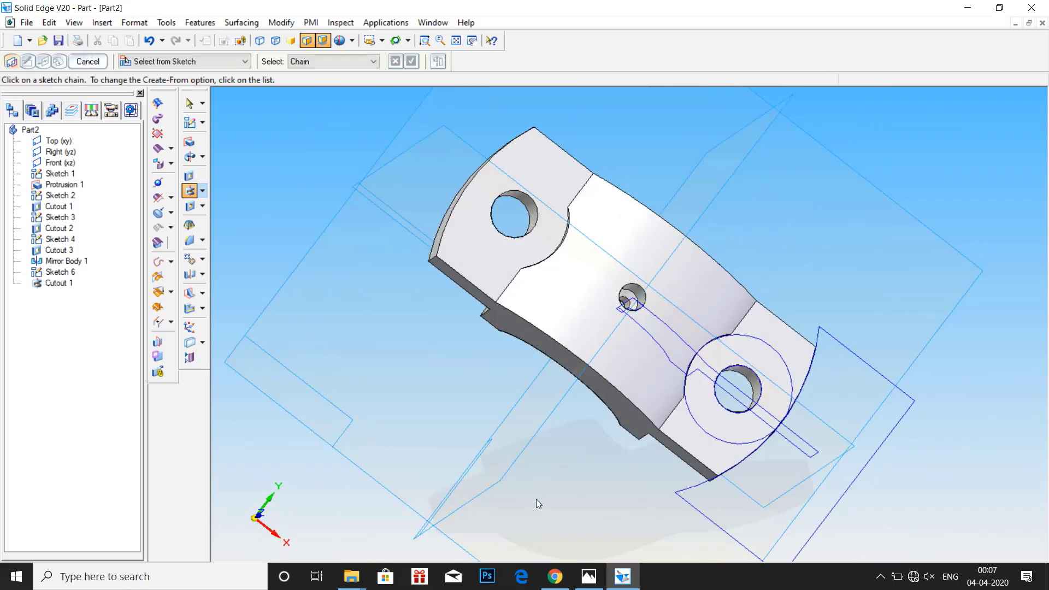
{"action": "left_click", "coordinate": [168, 23]}
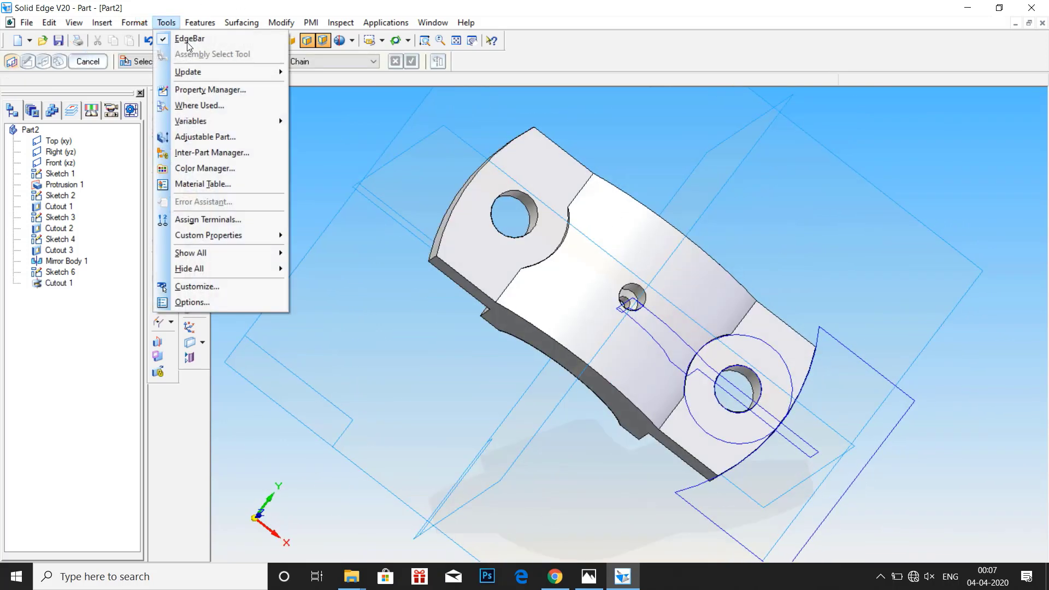
{"action": "left_click", "coordinate": [217, 178]}
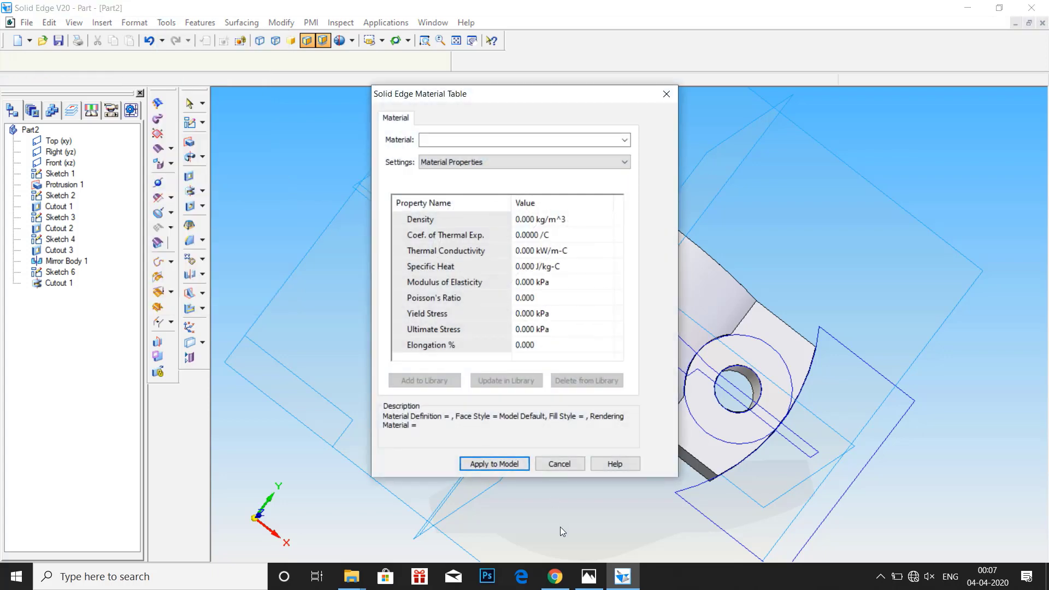
Step: Check the cap's material in the parts list of the reference drawing and return to the material table
{"action": "left_click", "coordinate": [580, 583]}
{"action": "mouse_move", "coordinate": [763, 384]}
{"action": "left_mouse_down"}
{"action": "mouse_move", "coordinate": [325, 44]}
{"action": "mouse_move", "coordinate": [304, 366]}
{"action": "mouse_move", "coordinate": [8, 319]}
{"action": "left_mouse_up"}
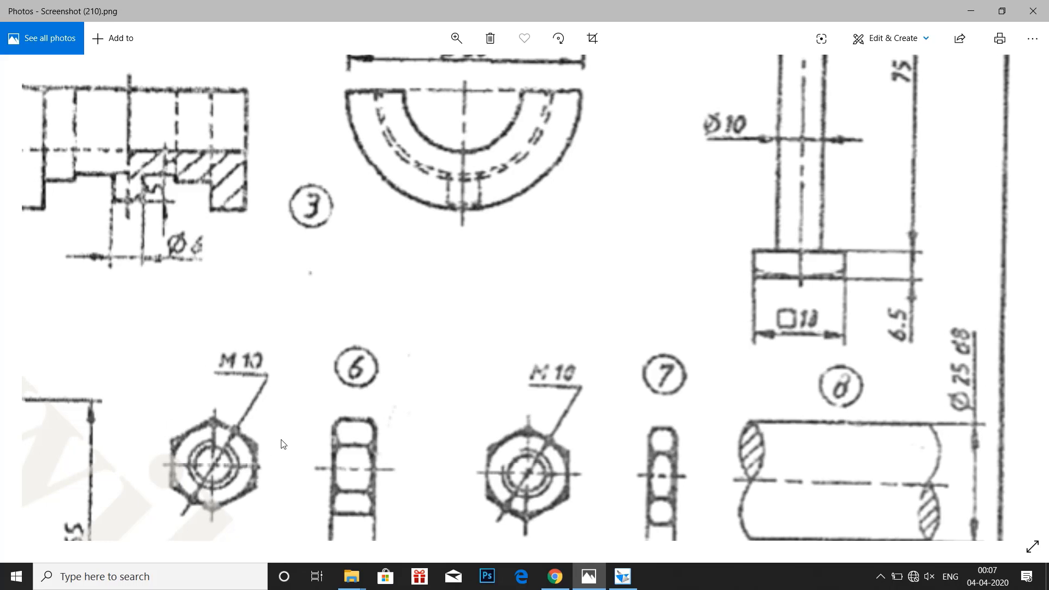
{"action": "mouse_move", "coordinate": [282, 444]}
{"action": "left_mouse_down"}
{"action": "mouse_move", "coordinate": [428, 222]}
{"action": "mouse_move", "coordinate": [424, 51]}
{"action": "left_mouse_up"}
{"action": "left_click_drag", "start_coordinate": [483, 312], "coordinate": [560, 187]}
{"action": "left_click", "coordinate": [454, 44]}
{"action": "left_click_drag", "start_coordinate": [471, 80], "coordinate": [442, 82]}
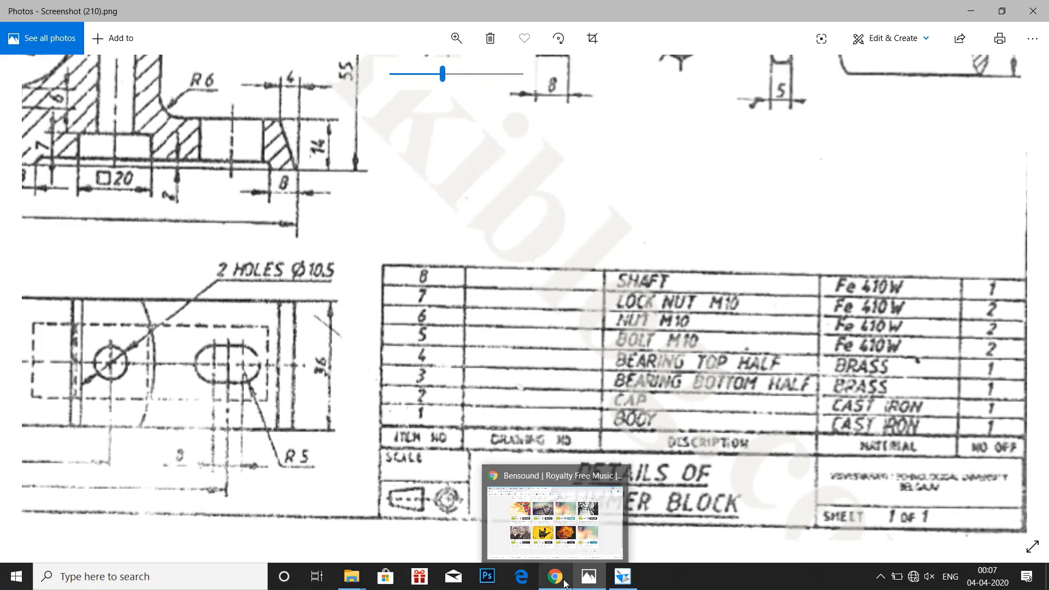
{"action": "mouse_move", "coordinate": [550, 583]}
{"action": "left_click", "coordinate": [579, 519]}
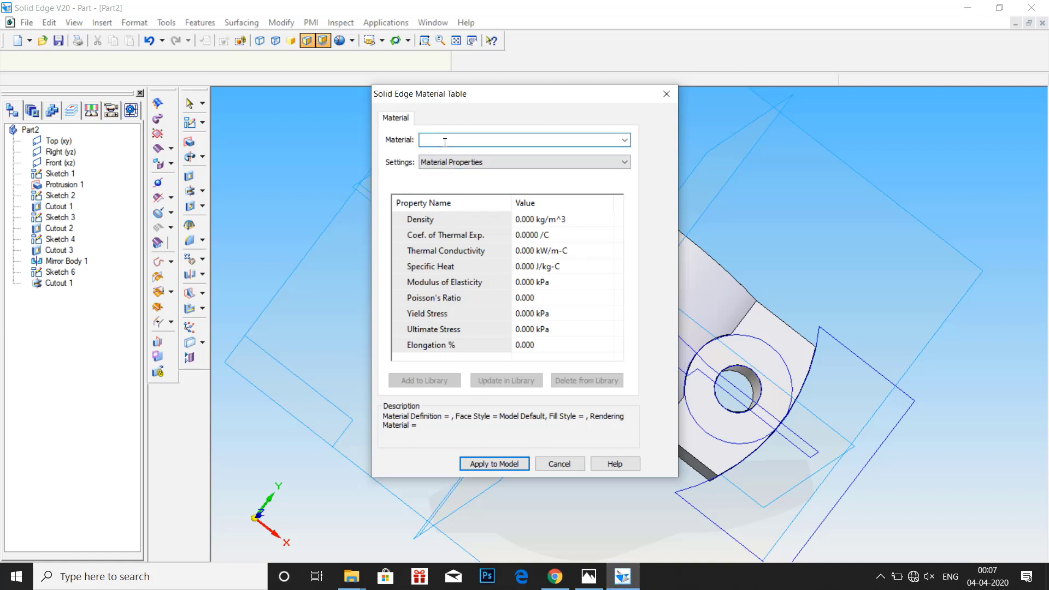
Step: Enter cast iron as the cap's material and apply it to the model
{"action": "type", "text": "cast "}
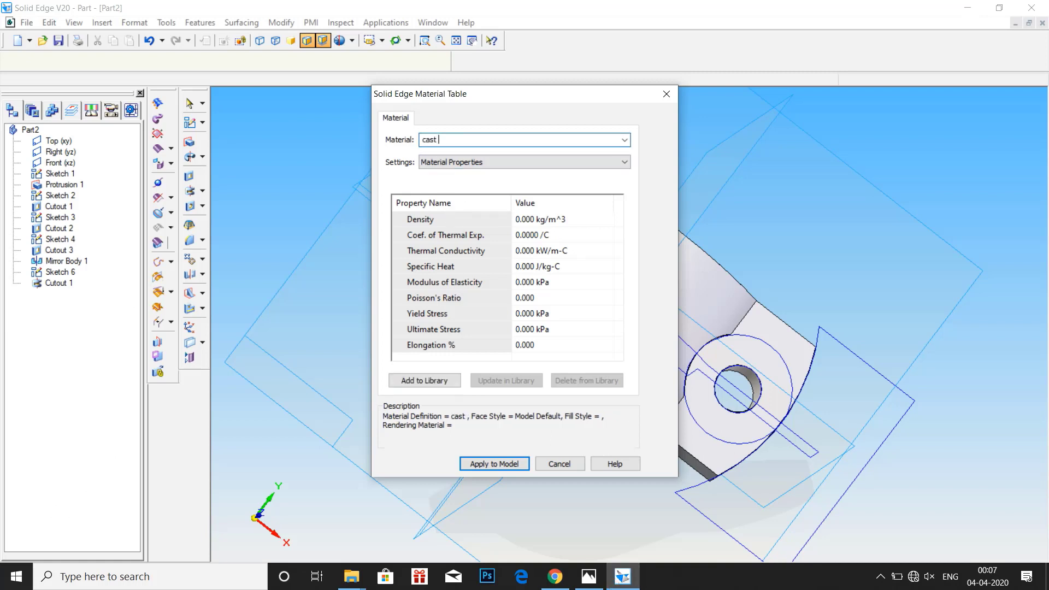
{"action": "type", "text": "iron"}
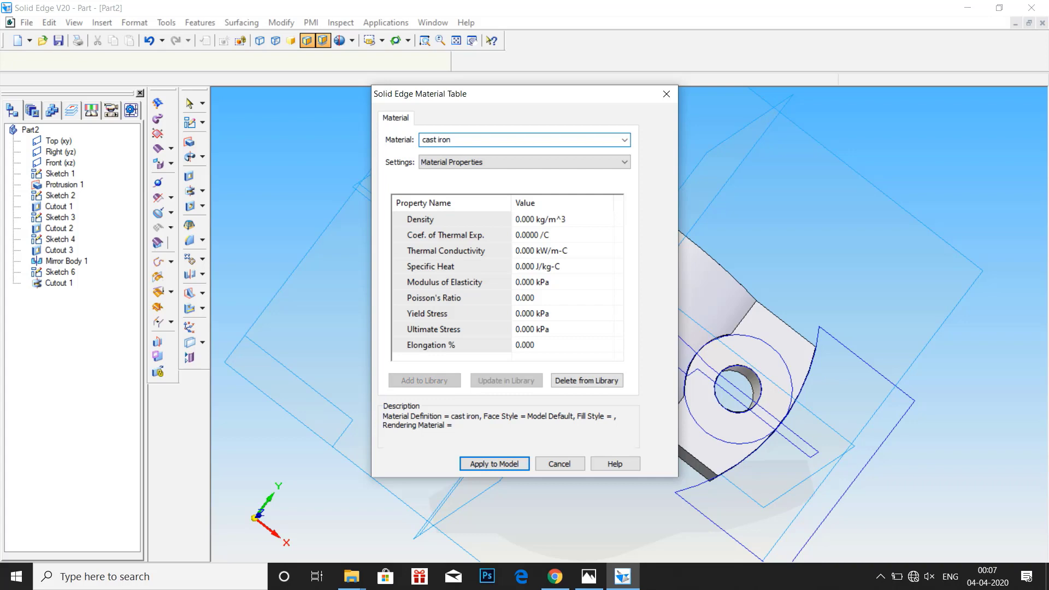
{"action": "left_click", "coordinate": [469, 464]}
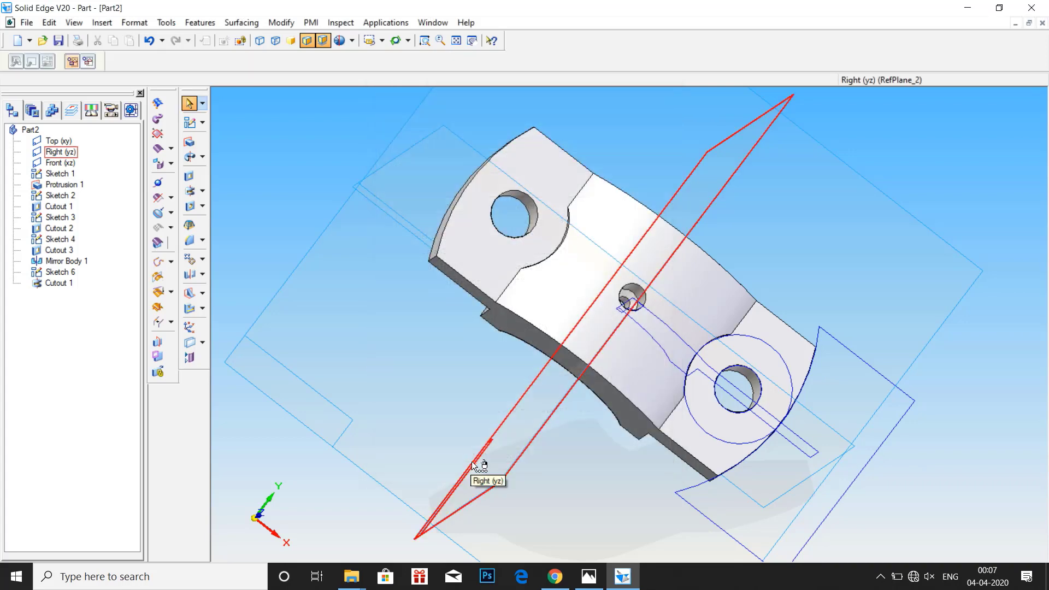
Step: Fill in the file properties with the part's name as title and project name, and document number 2
{"action": "left_click", "coordinate": [26, 23]}
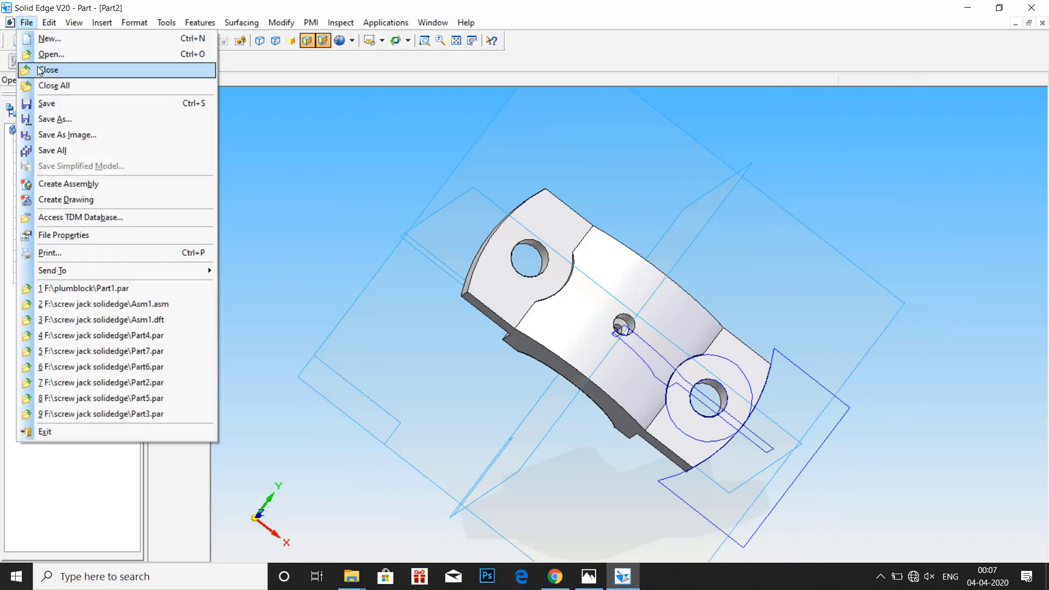
{"action": "left_click", "coordinate": [77, 235]}
{"action": "left_click", "coordinate": [65, 36]}
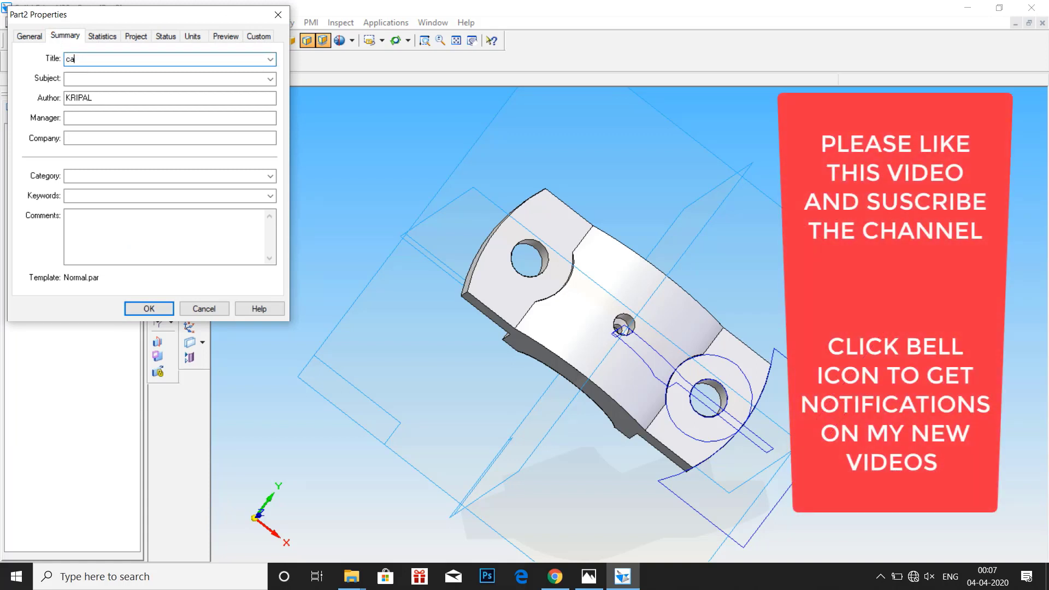
{"action": "left_click", "coordinate": [127, 38]}
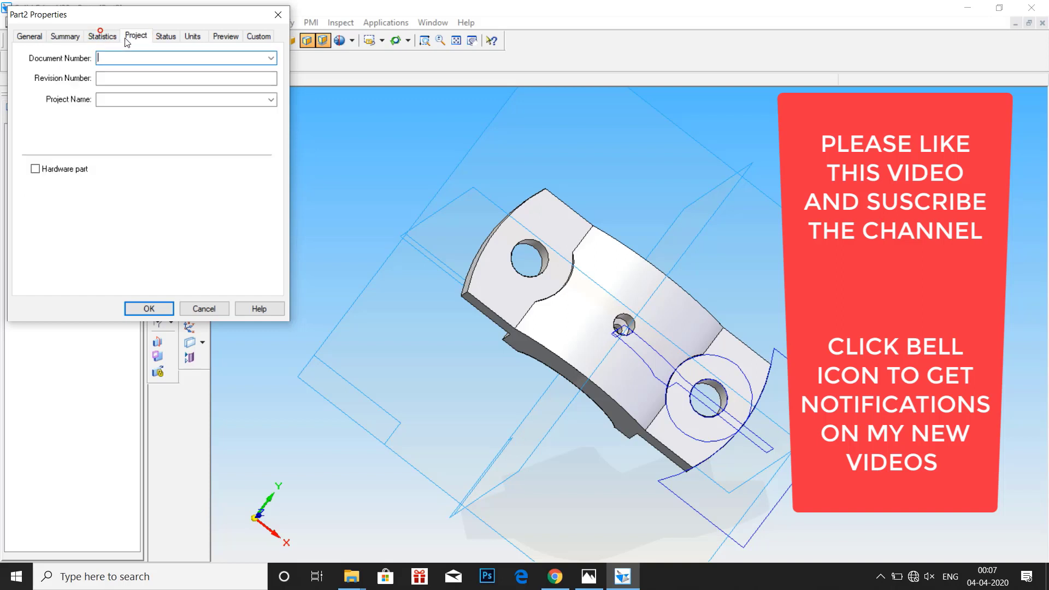
{"action": "type", "text": "2"}
{"action": "left_click", "coordinate": [129, 98]}
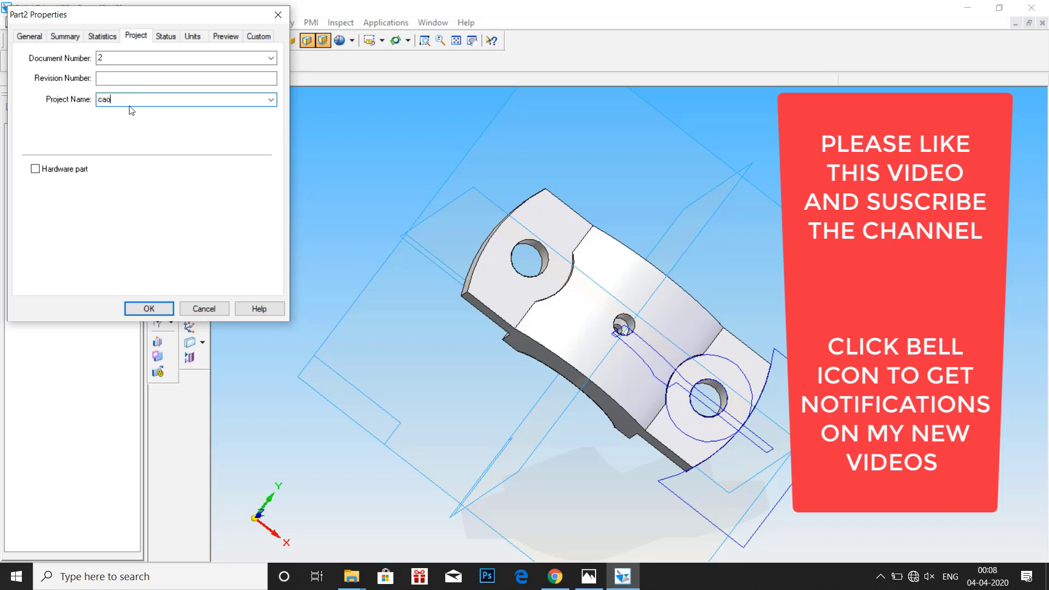
{"action": "left_click", "coordinate": [146, 314]}
Step: Save the cap as Part2.par in the plumblock folder
{"action": "left_click", "coordinate": [27, 23]}
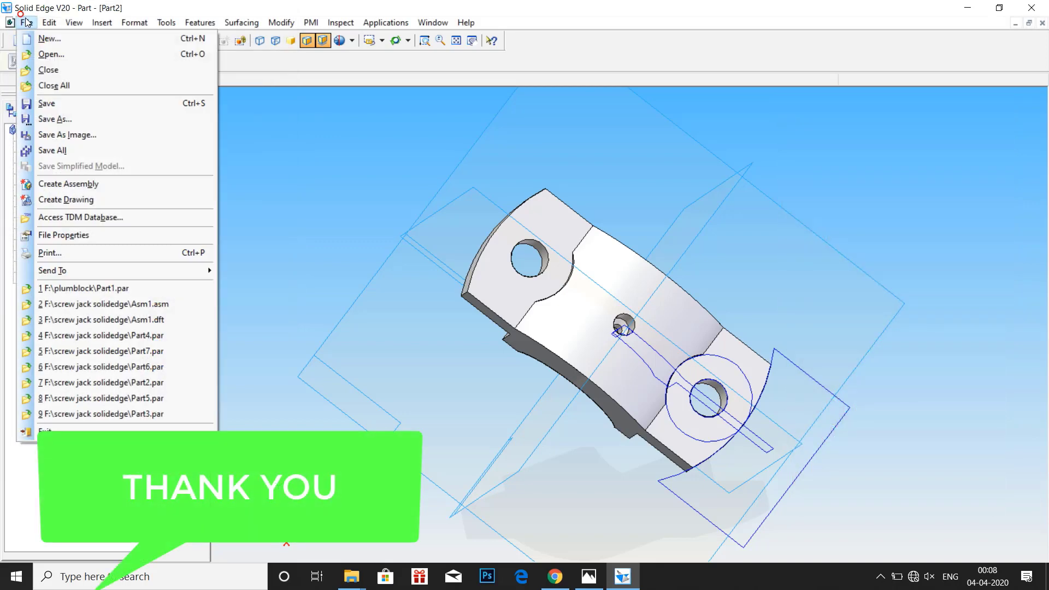
{"action": "left_click", "coordinate": [55, 119]}
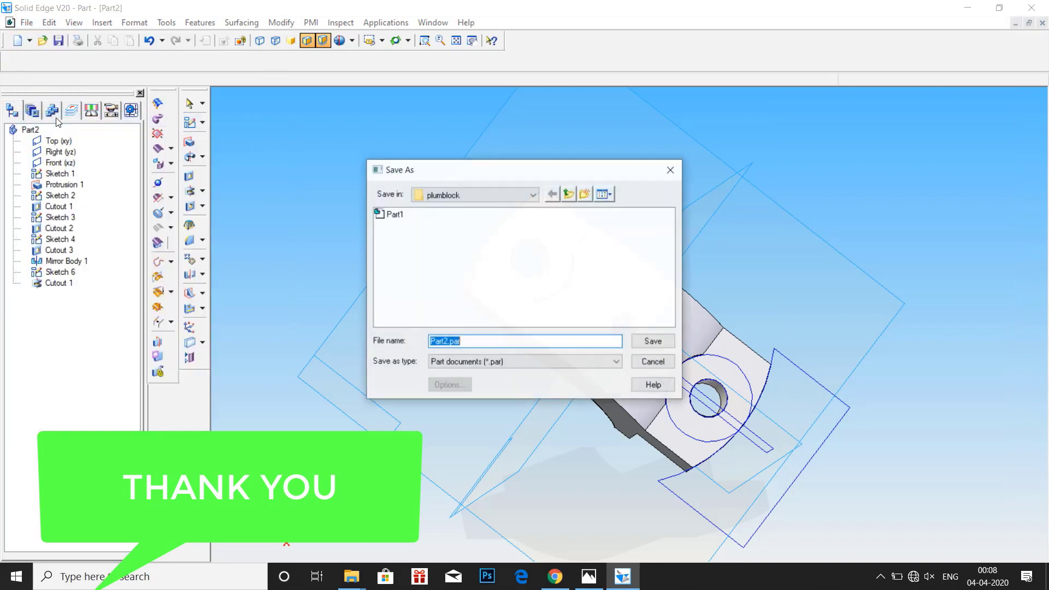
{"action": "left_click", "coordinate": [639, 341]}
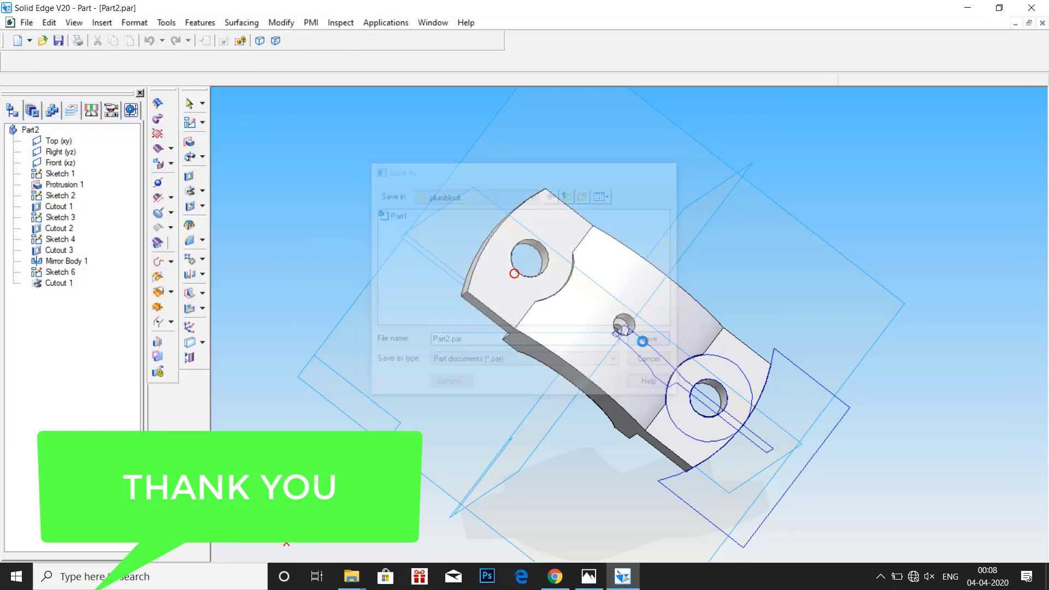
{"action": "middle_click_drag", "start_coordinate": [494, 276], "coordinate": [360, 201]}
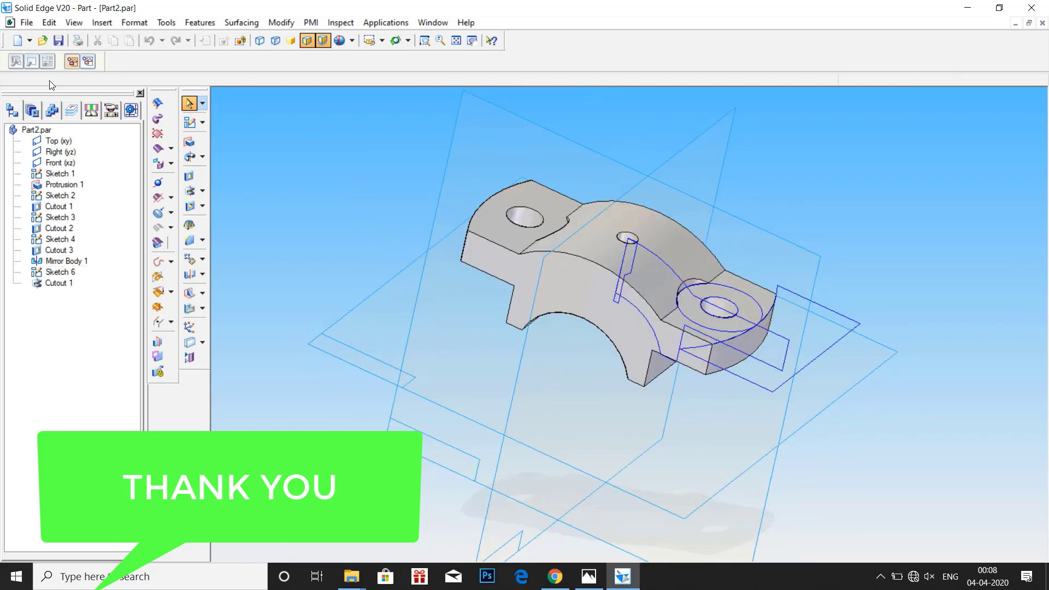
{"action": "left_click", "coordinate": [26, 23]}
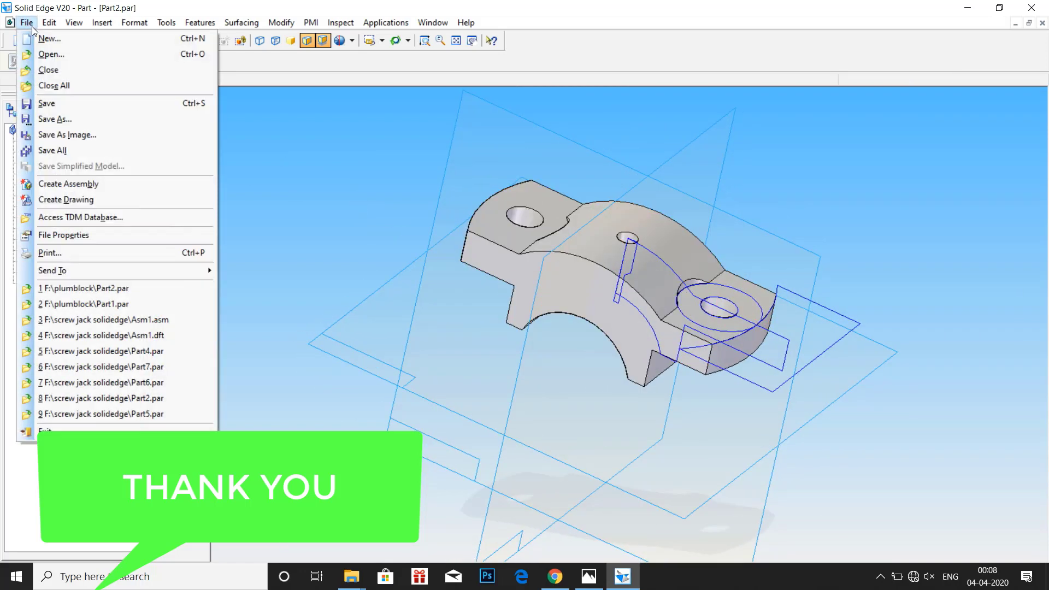